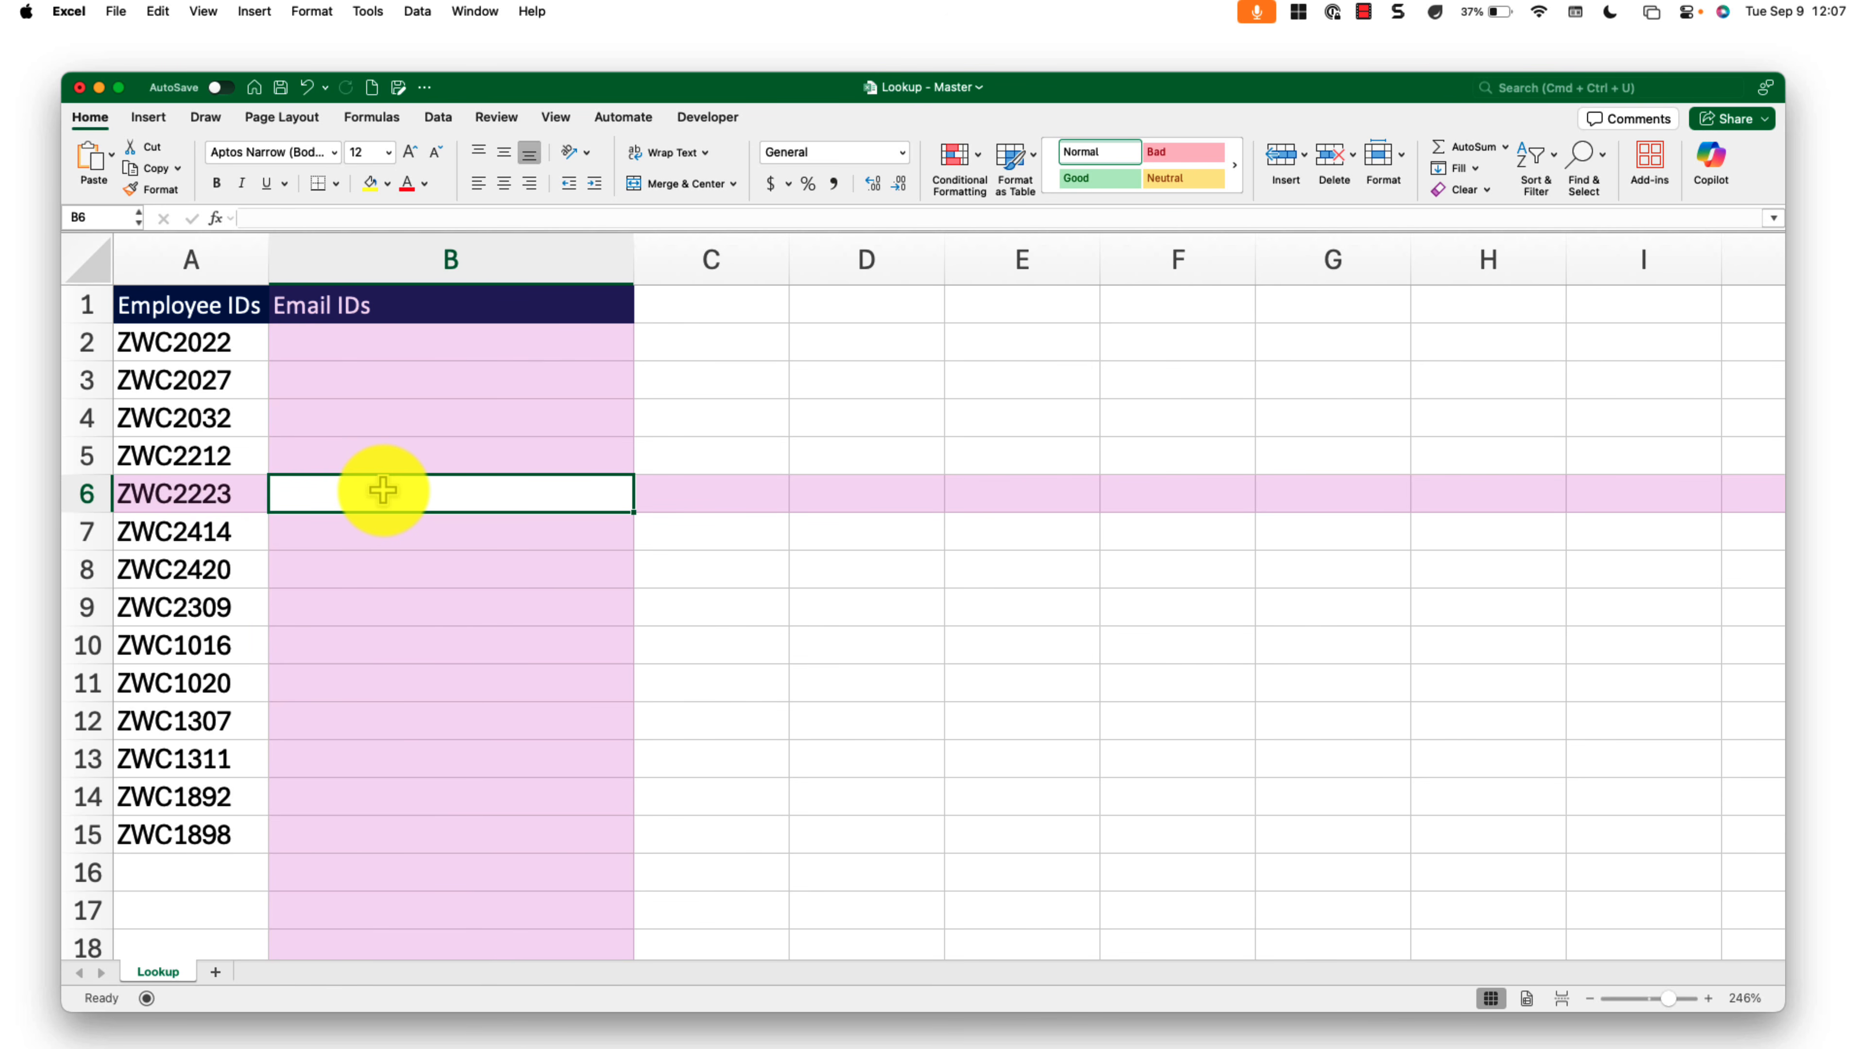
Step: Review the employee ID list in A2:A15 and the empty Email IDs column of the Lookup sheet
{"action": "left_click", "coordinate": [381, 373]}
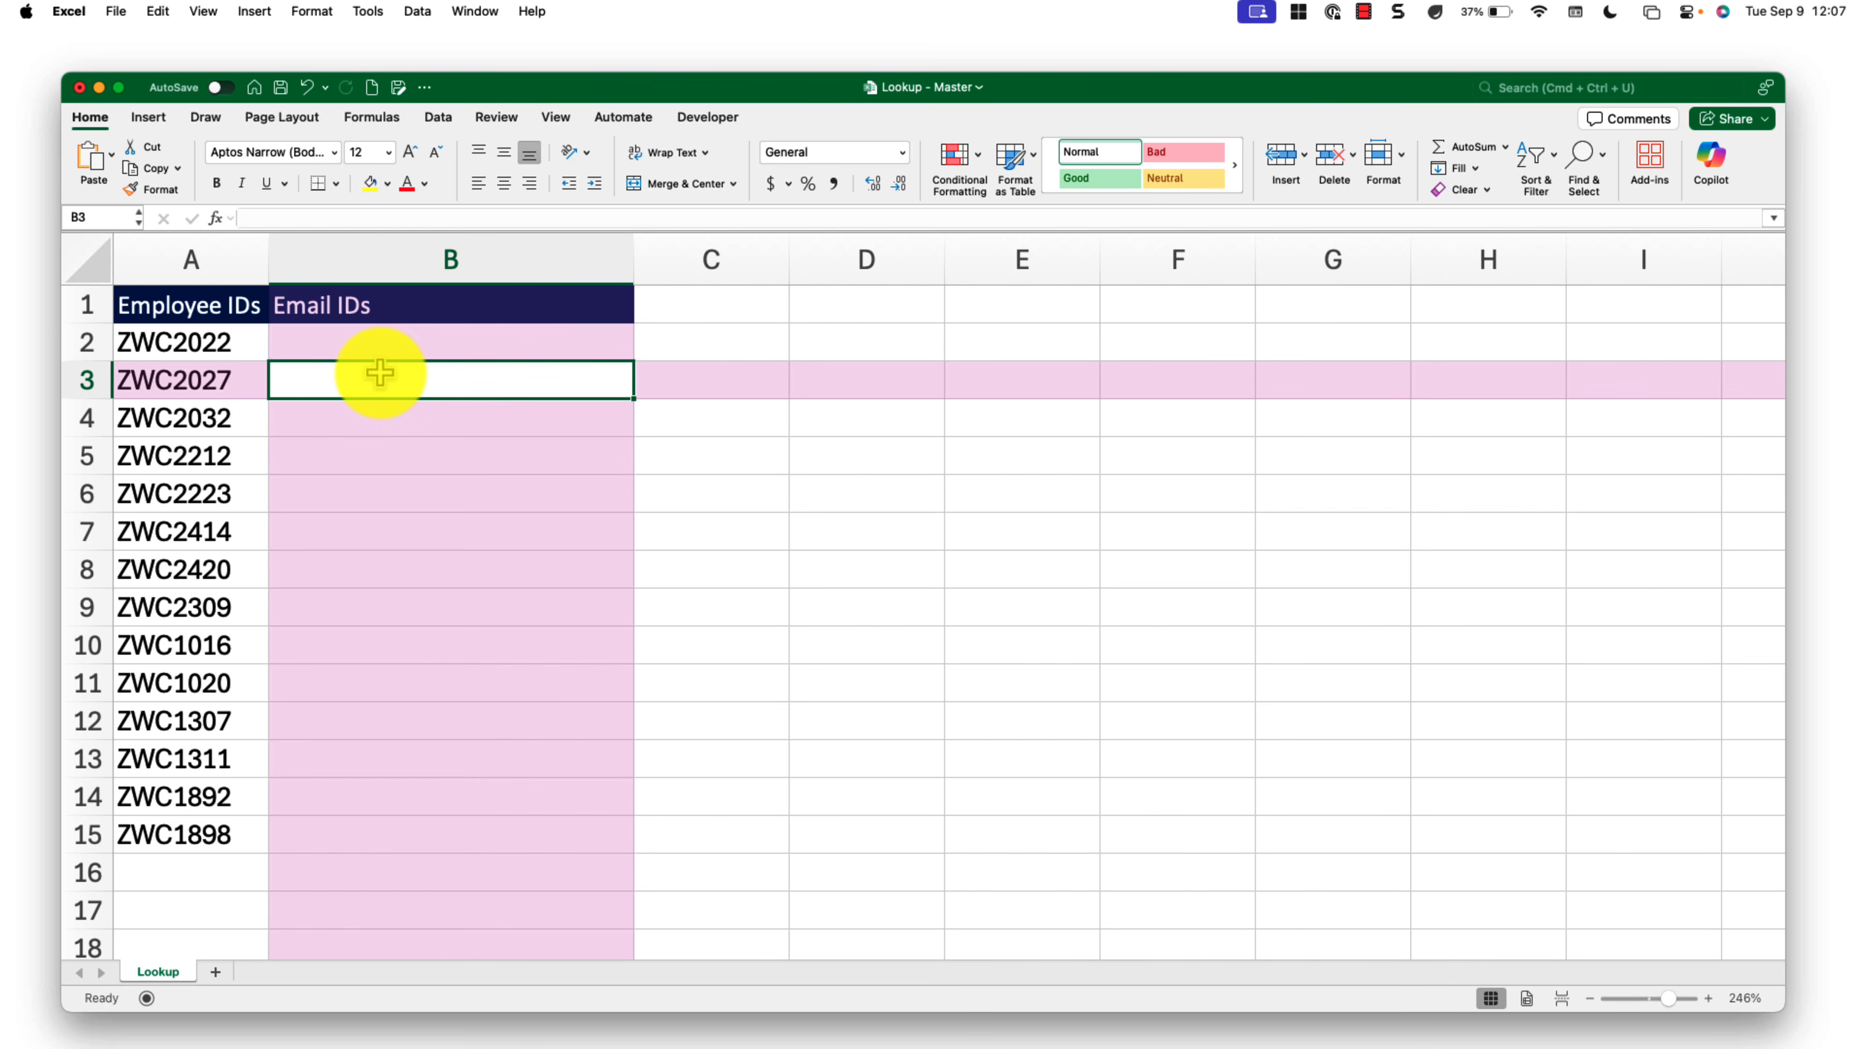
{"action": "left_click", "coordinate": [408, 440]}
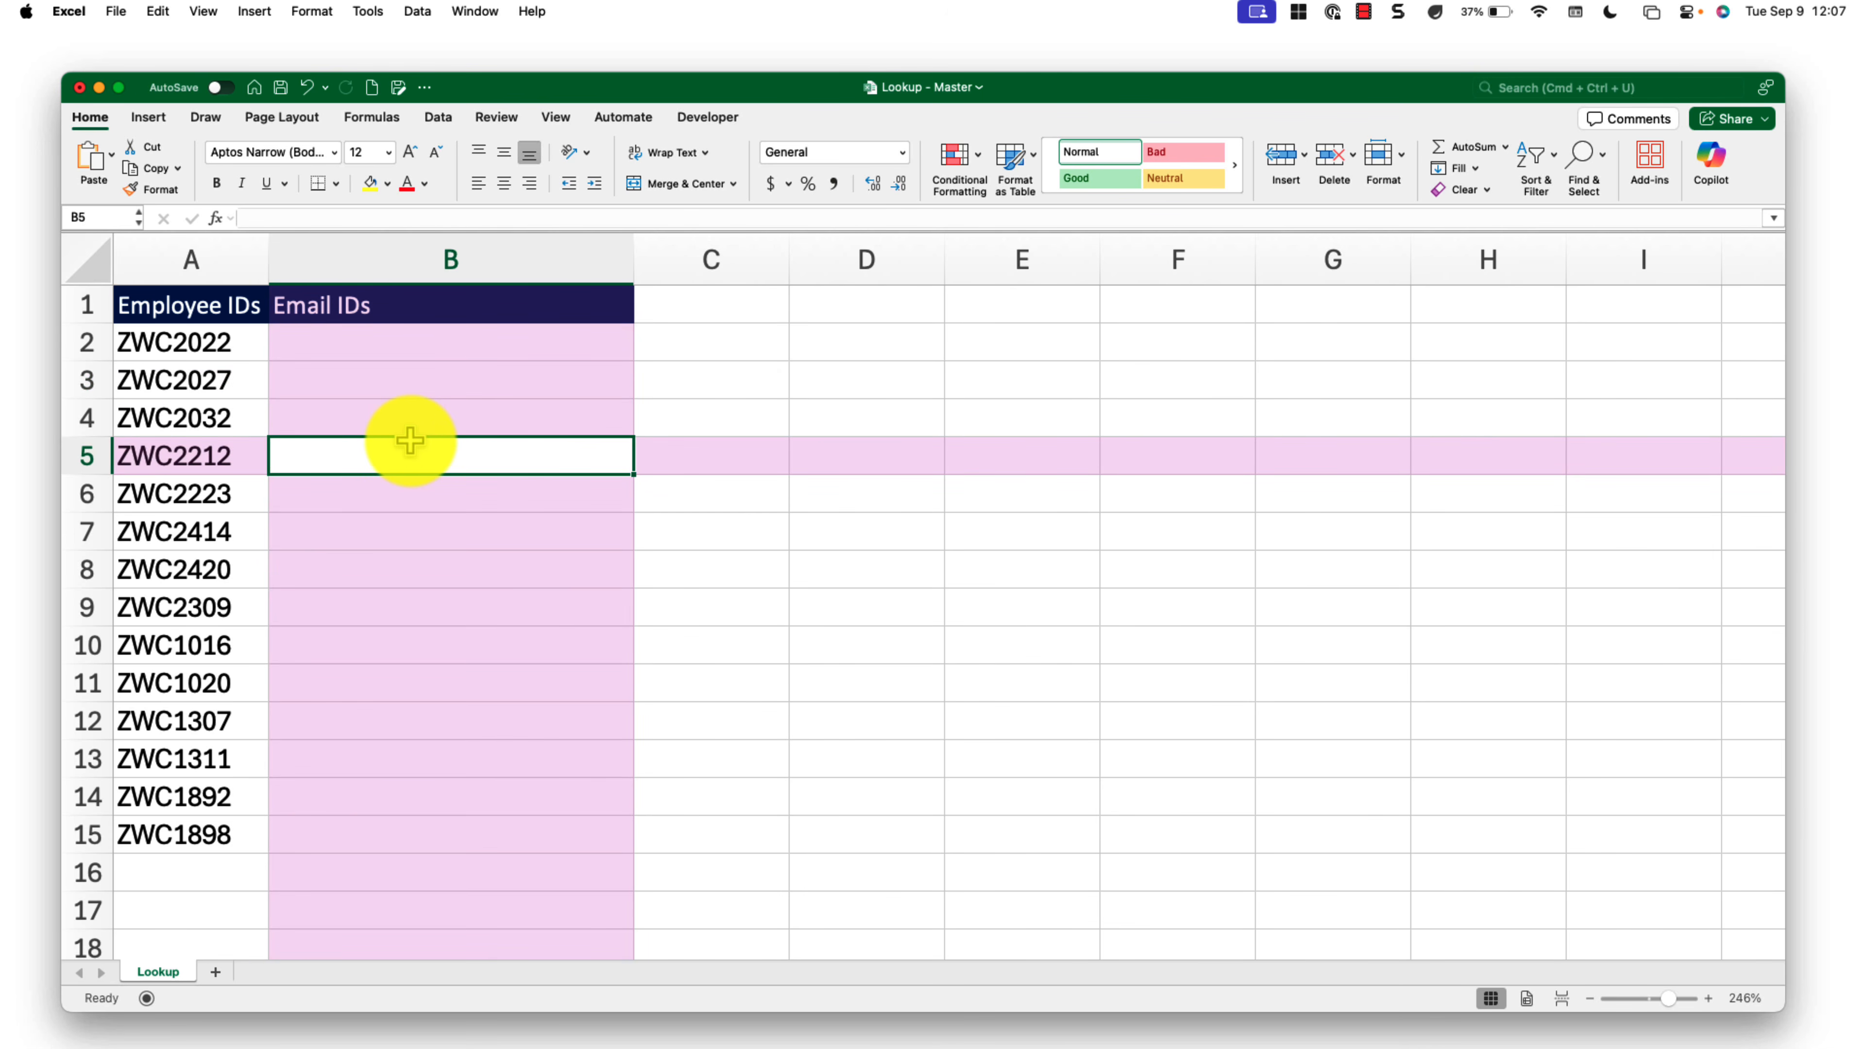
{"action": "left_click_drag", "start_coordinate": [221, 339], "coordinate": [187, 814]}
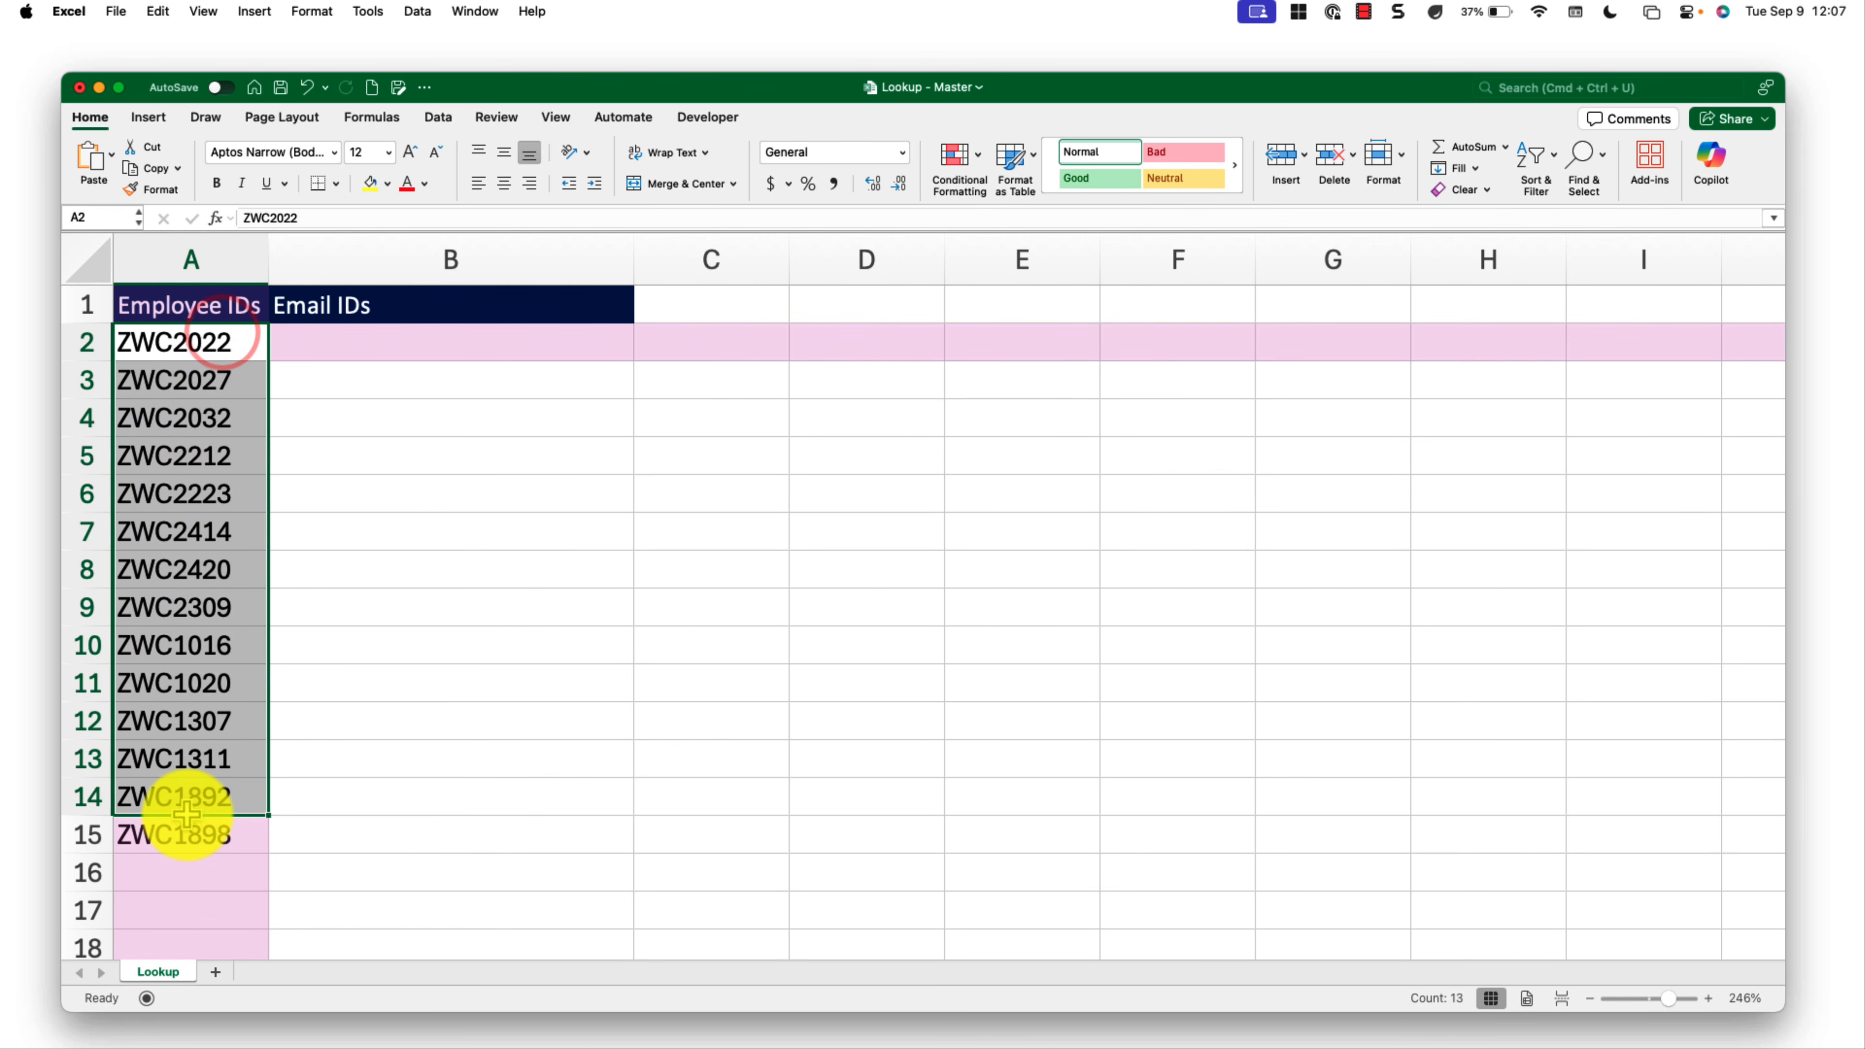
{"action": "left_click", "coordinate": [416, 390]}
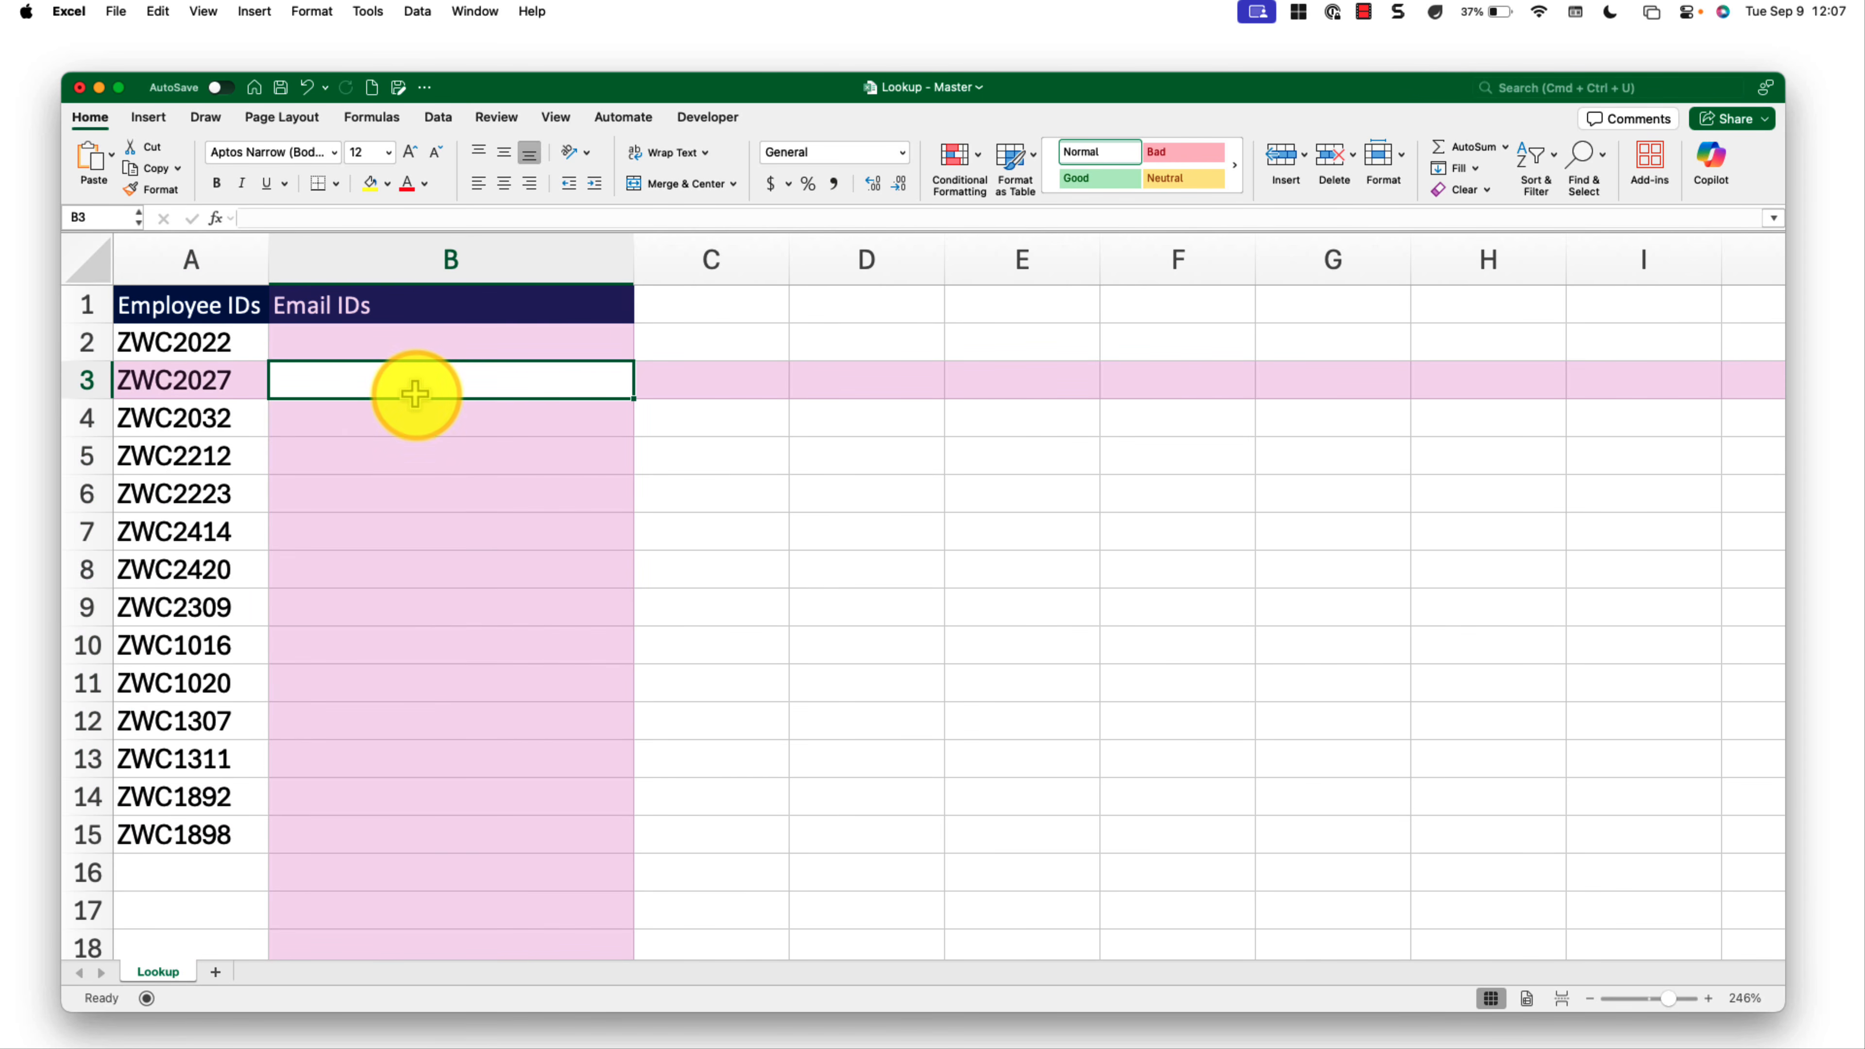
{"action": "left_click", "coordinate": [417, 354]}
Step: Look through the employee data in Lookup - Book 01, Book 02 and Book 03, including Book 01's D1 and D5 sheets, and return to Lookup - Master
{"action": "key", "text": "ctrl+Right"}
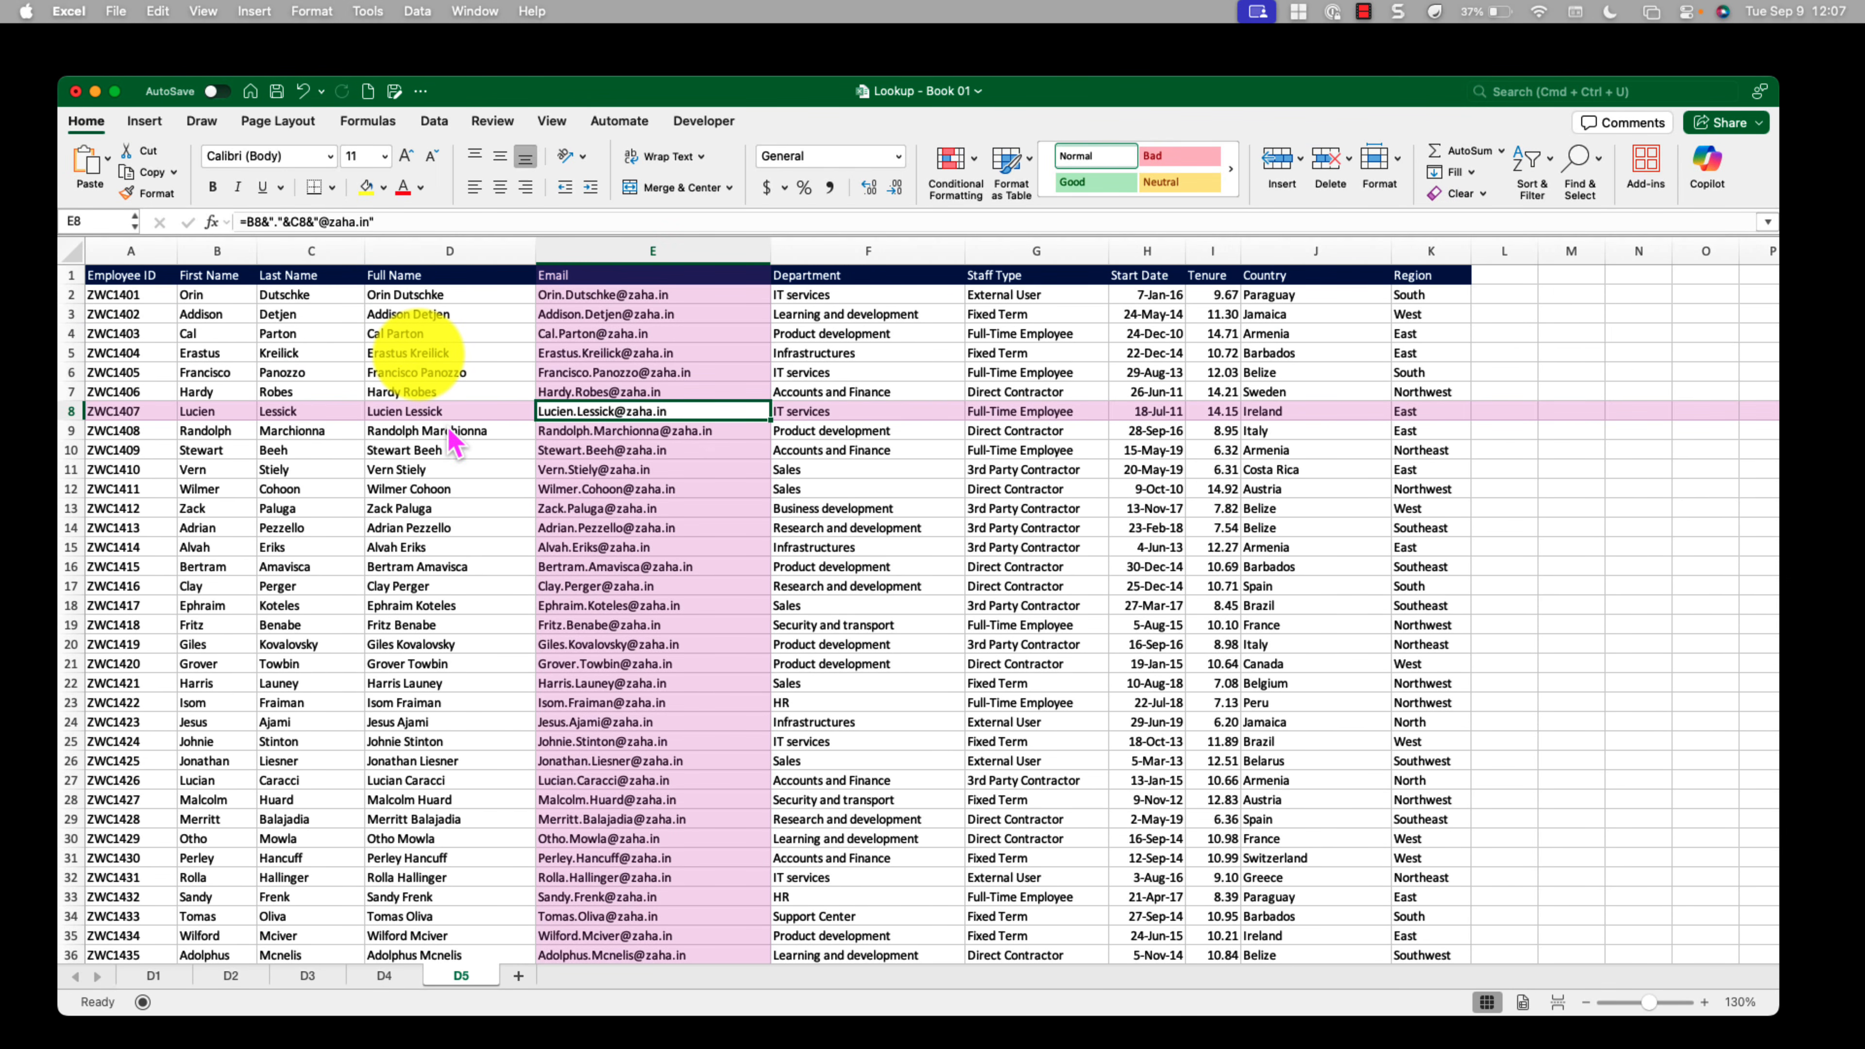
{"action": "left_click", "coordinate": [154, 976]}
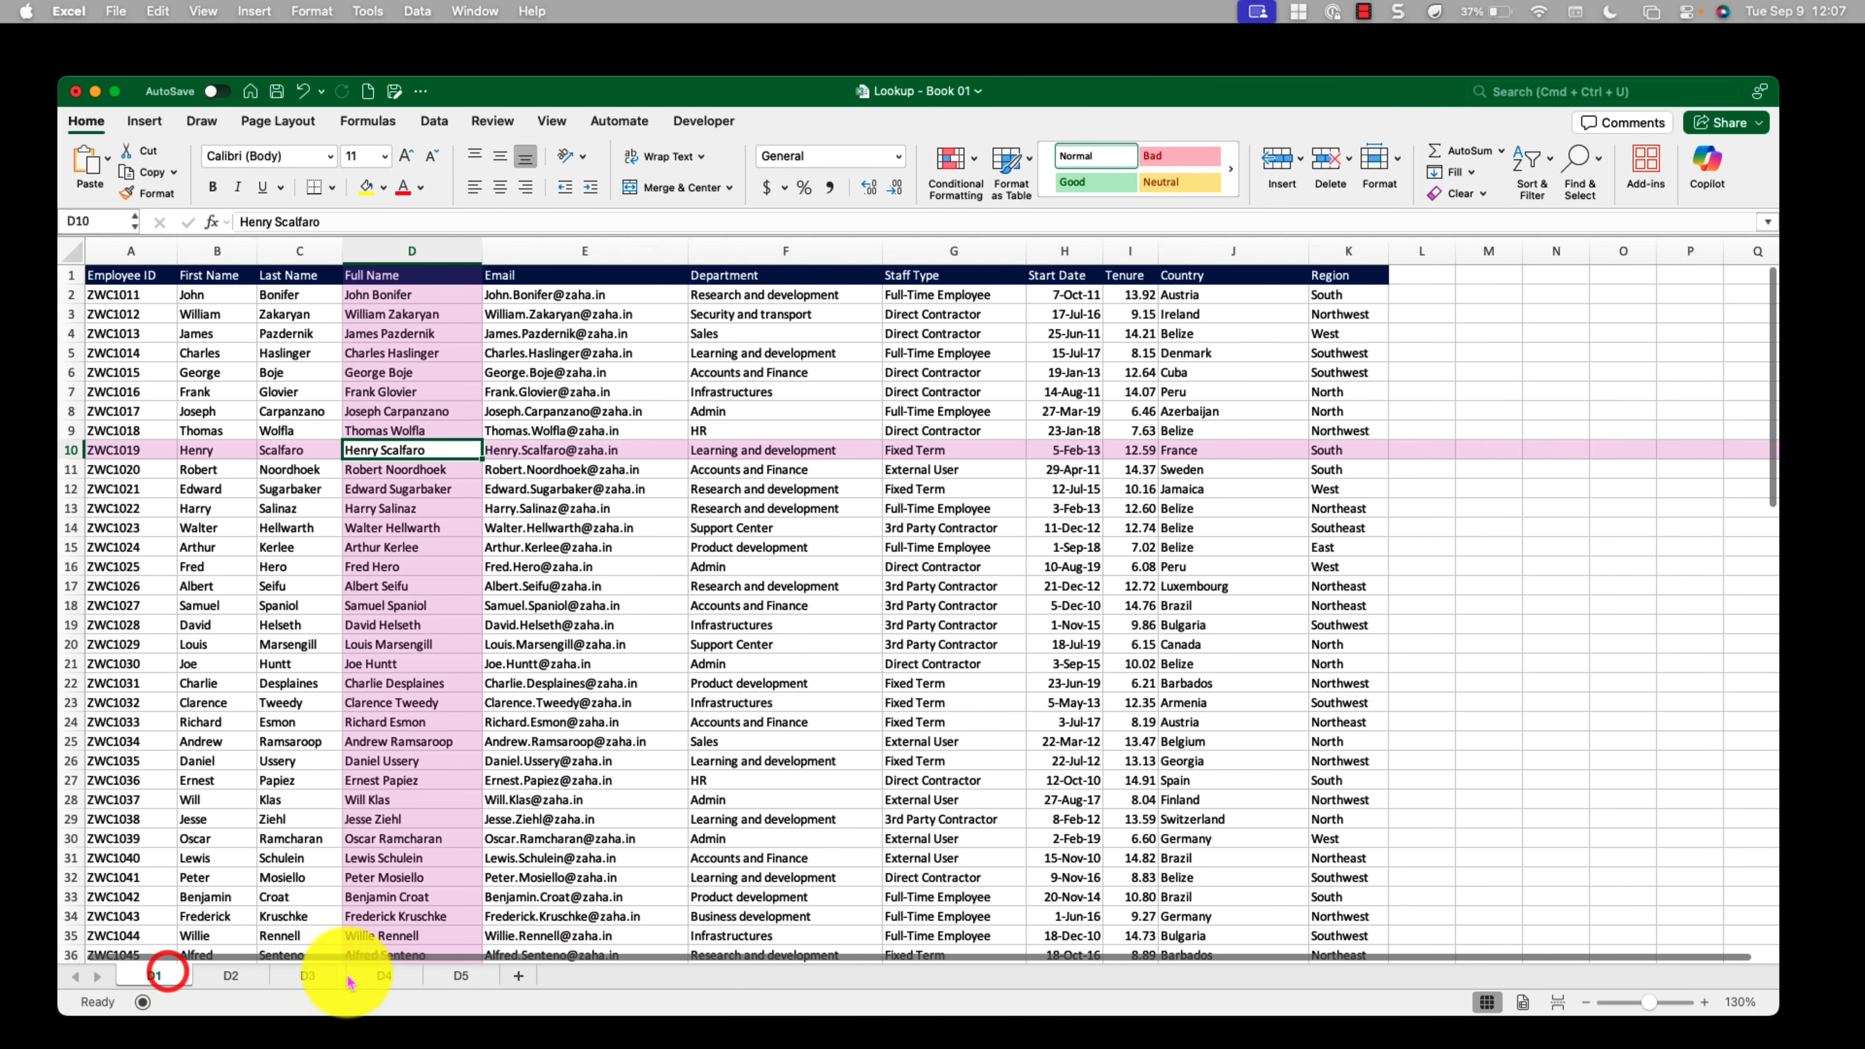
{"action": "left_click", "coordinate": [455, 974]}
{"action": "key", "text": "ctrl+Right"}
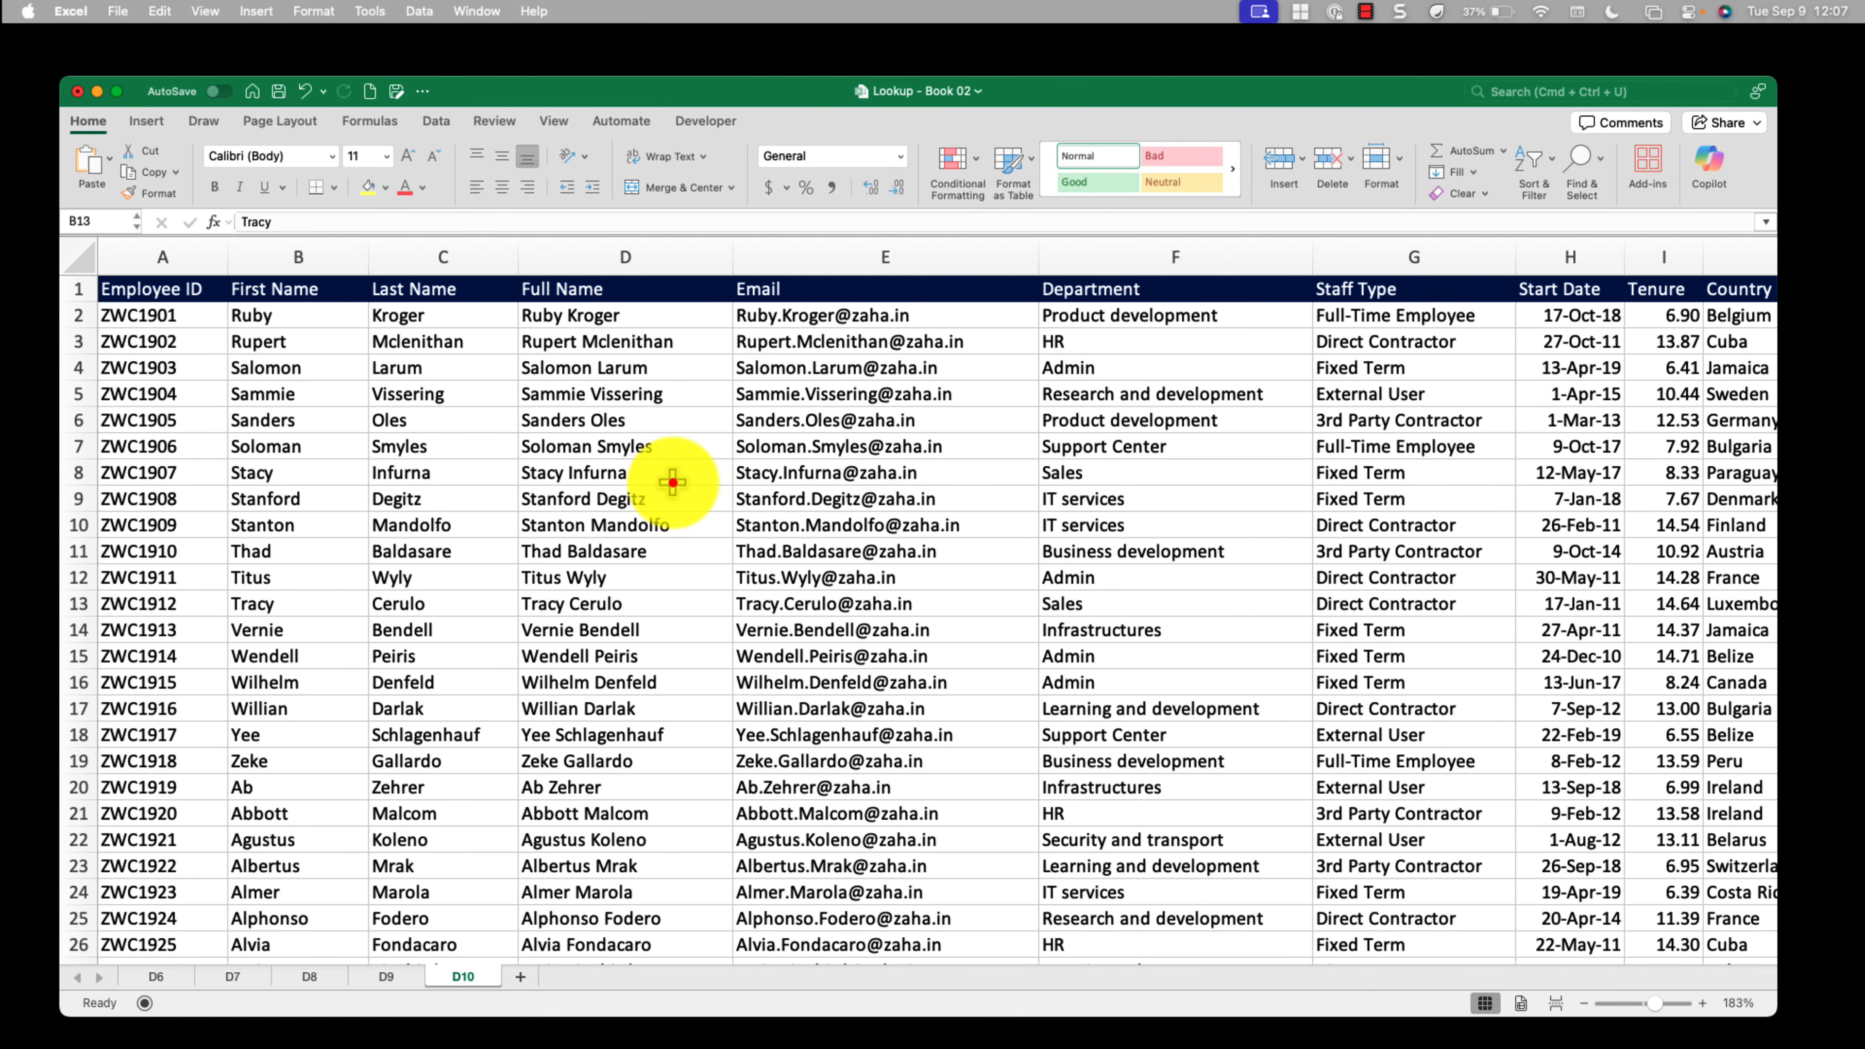
{"action": "key", "text": "ctrl+Right"}
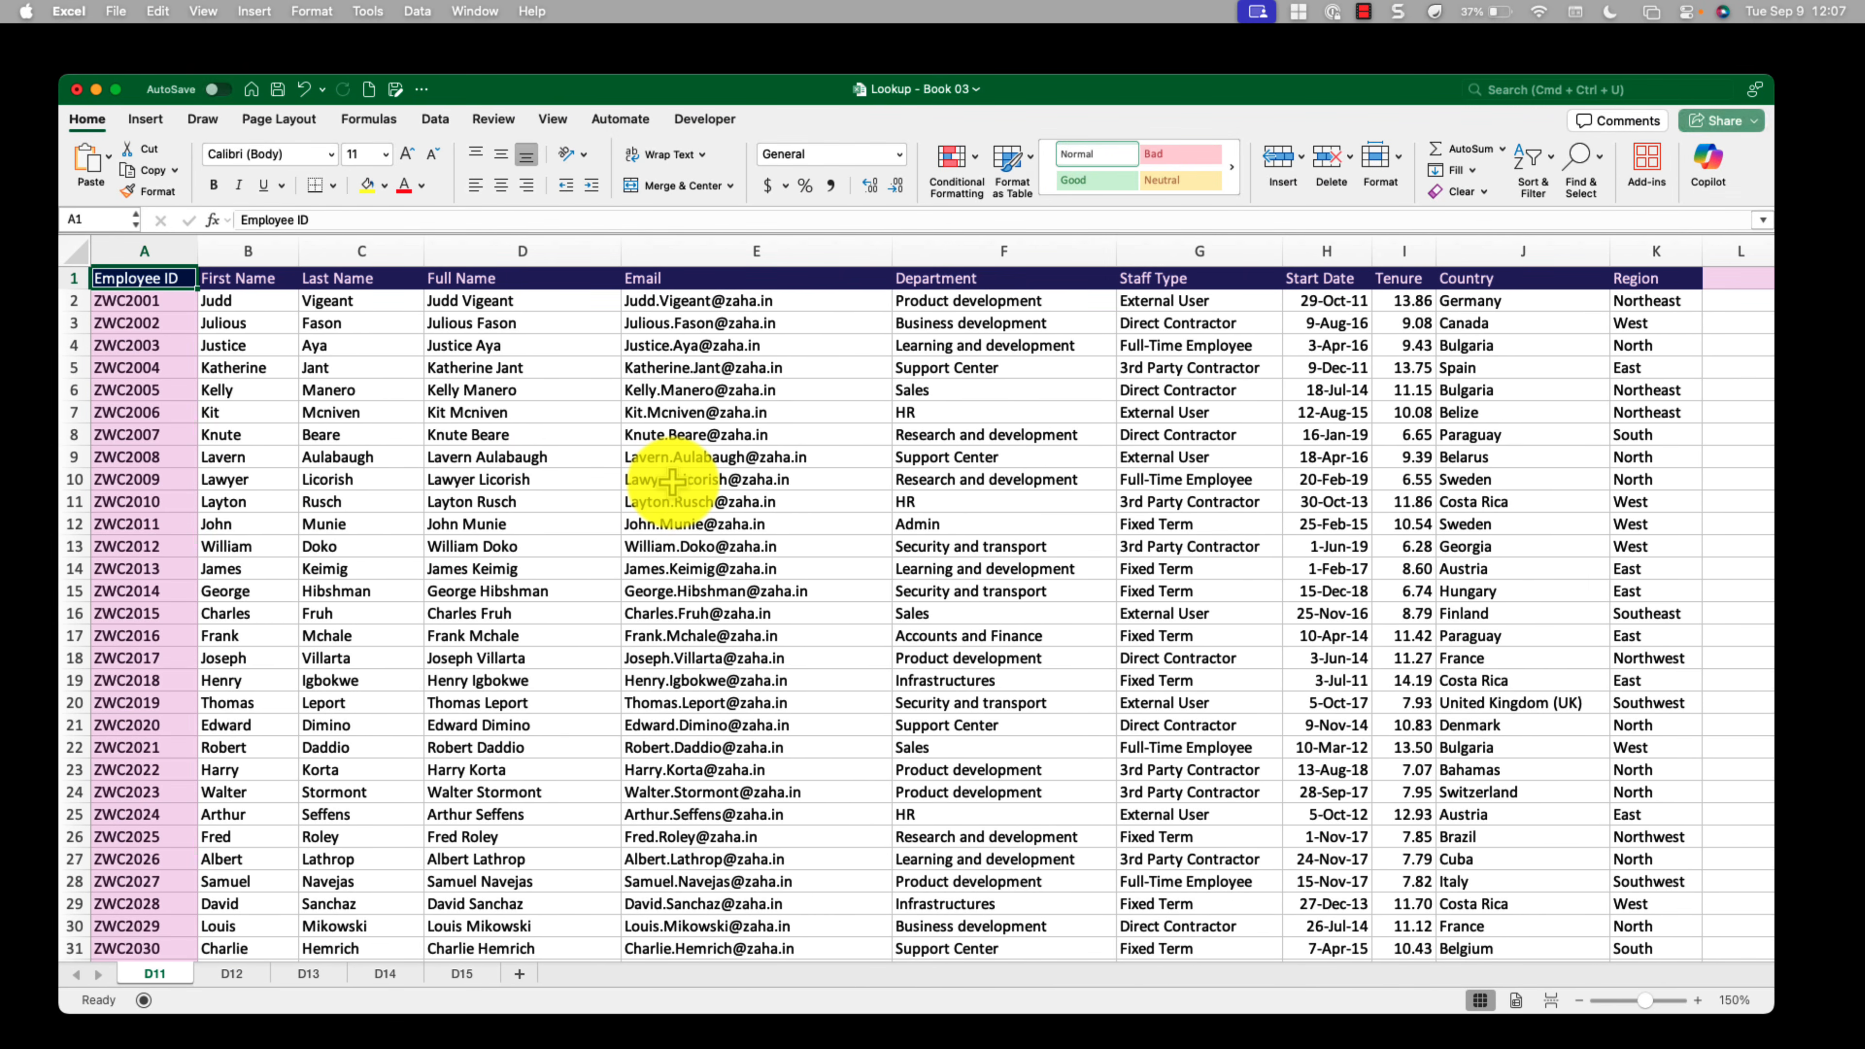
{"action": "key", "text": "ctrl+Left"}
{"action": "key", "text": "ctrl+Left"}
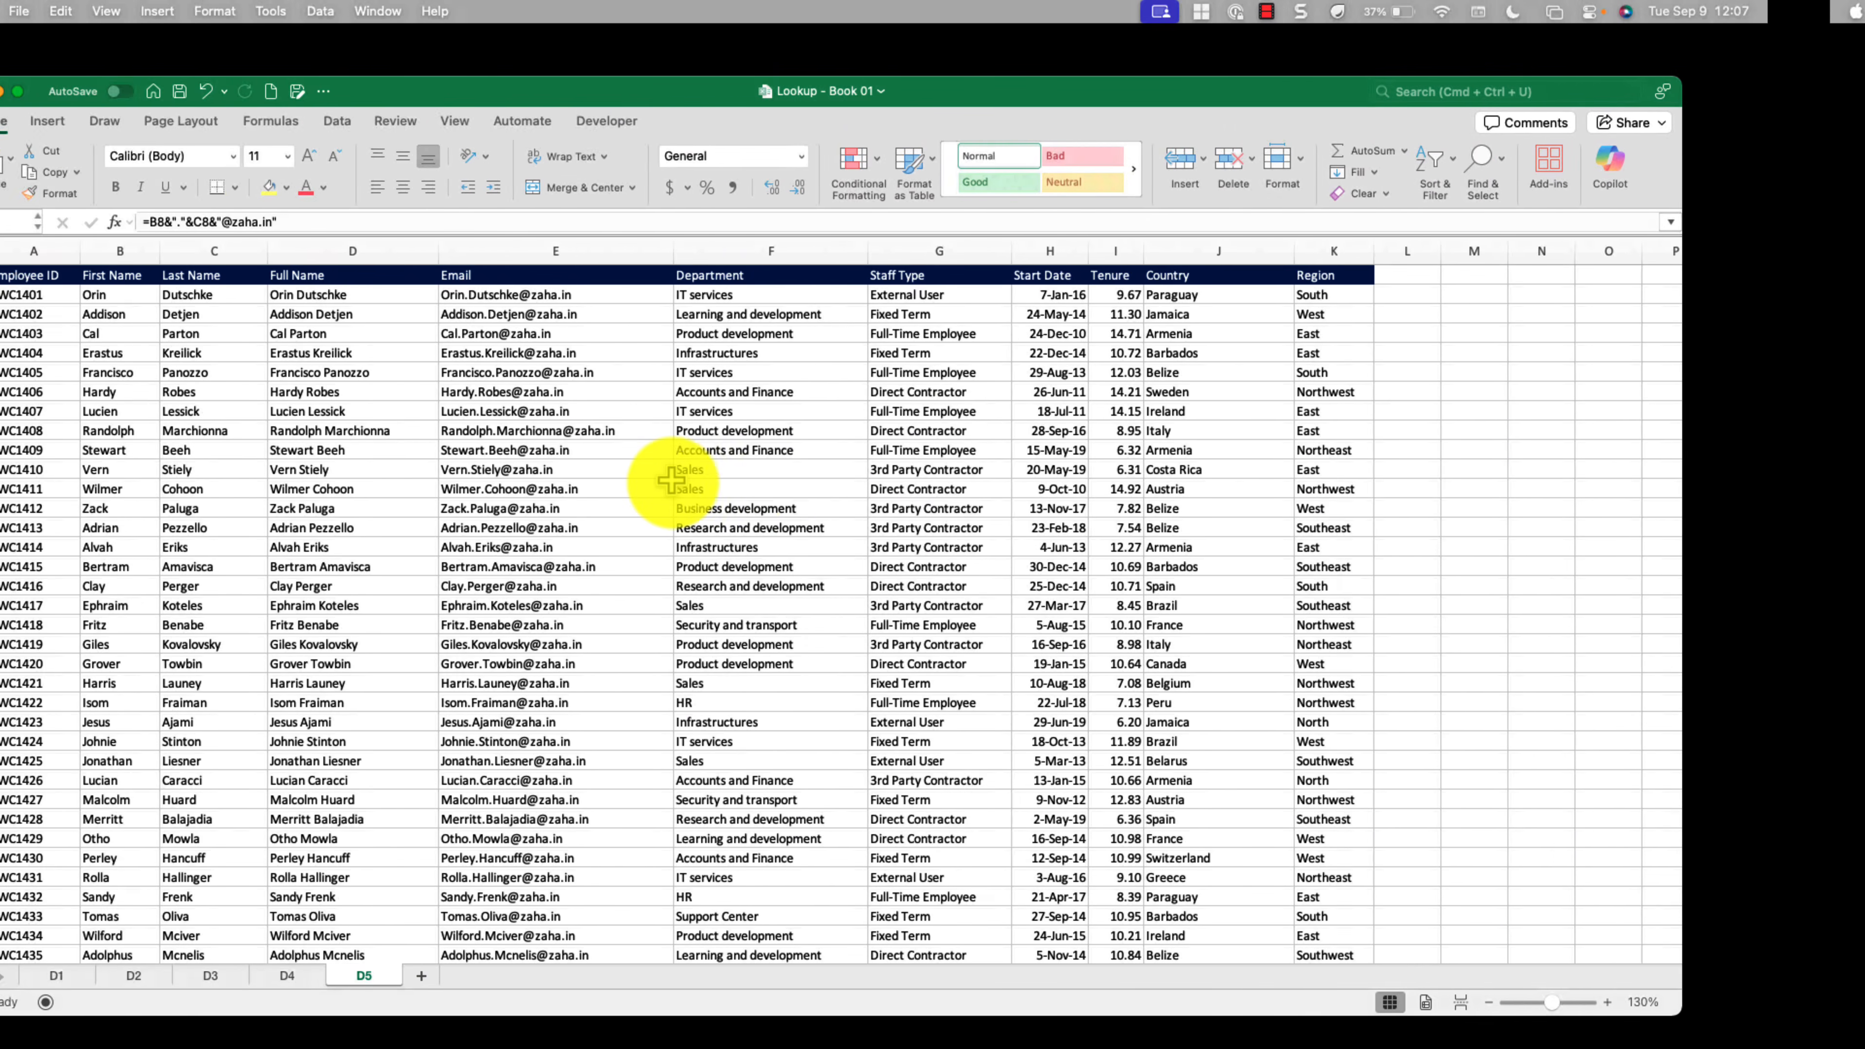
{"action": "key", "text": "ctrl+Left"}
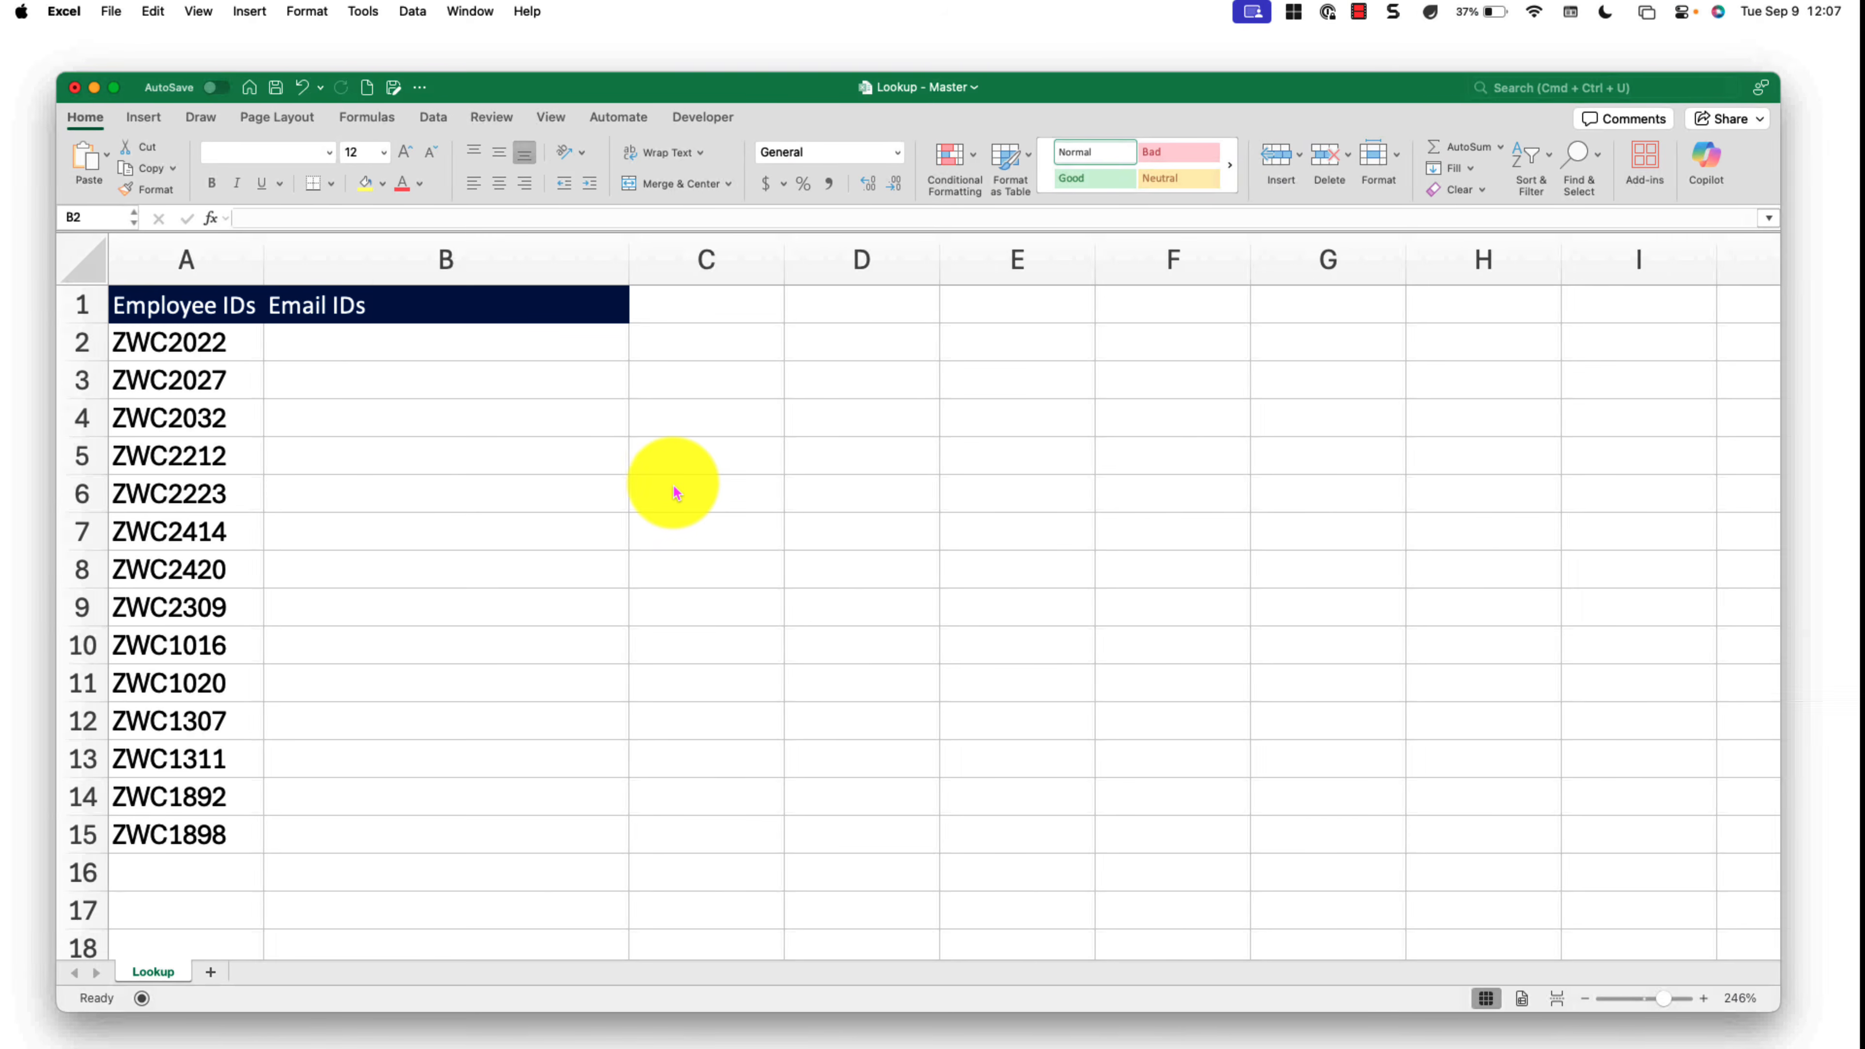
Step: Compare the Master lookup list with the Employee ID through Email columns on sheet D5 of Lookup - Book 01
{"action": "left_click", "coordinate": [358, 382]}
{"action": "left_click_drag", "start_coordinate": [212, 337], "coordinate": [270, 827]}
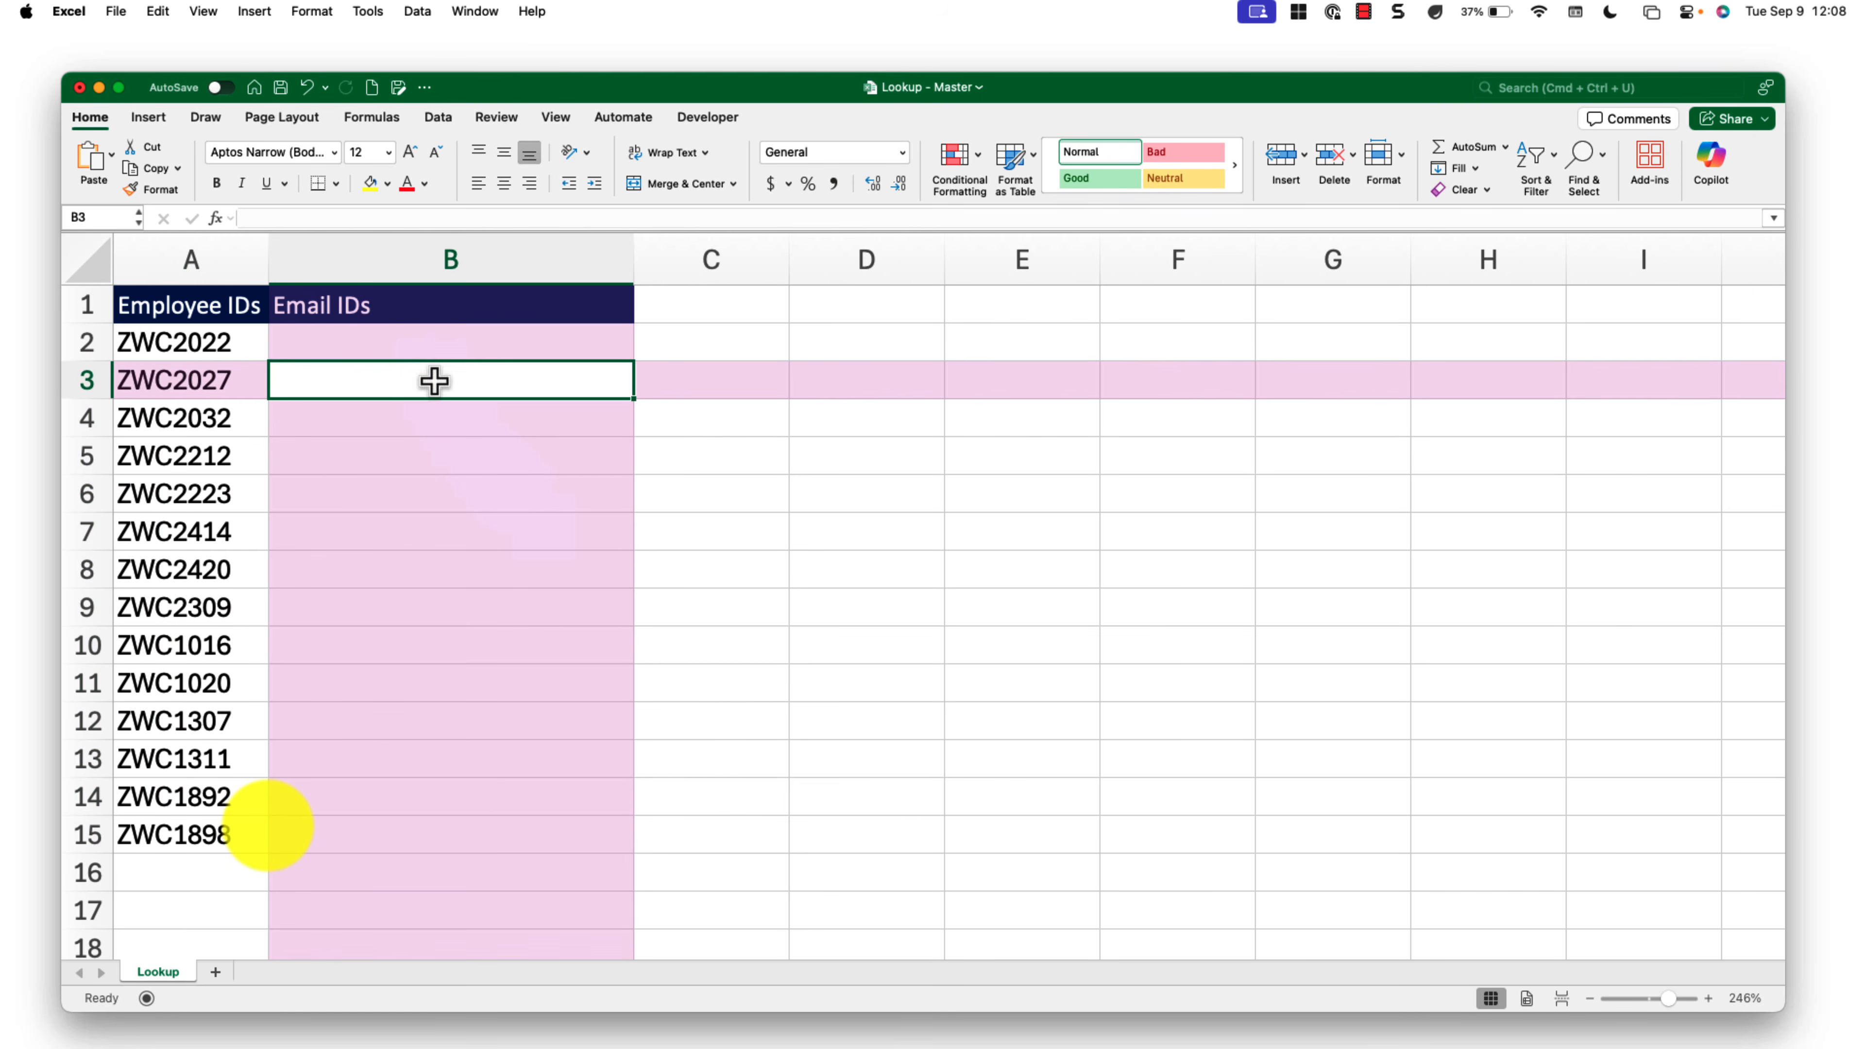
{"action": "left_click", "coordinate": [434, 379]}
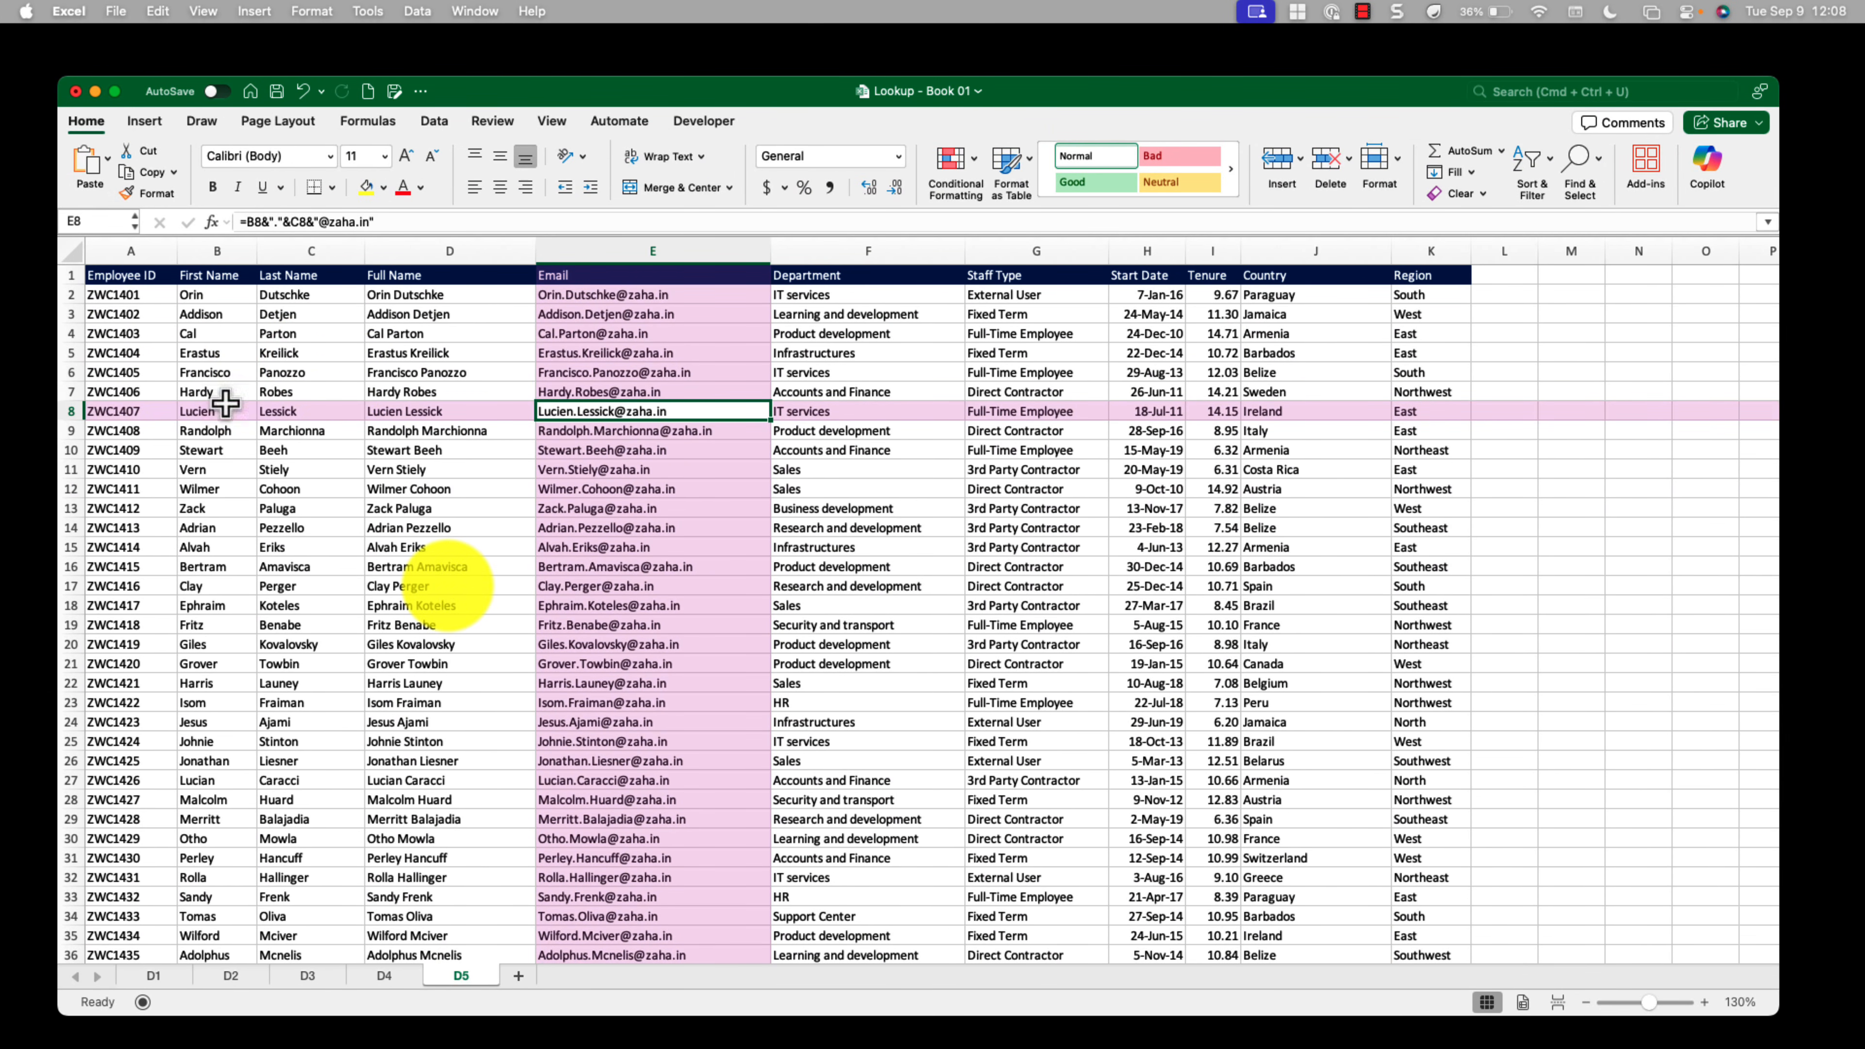
{"action": "left_click_drag", "start_coordinate": [132, 252], "coordinate": [727, 326]}
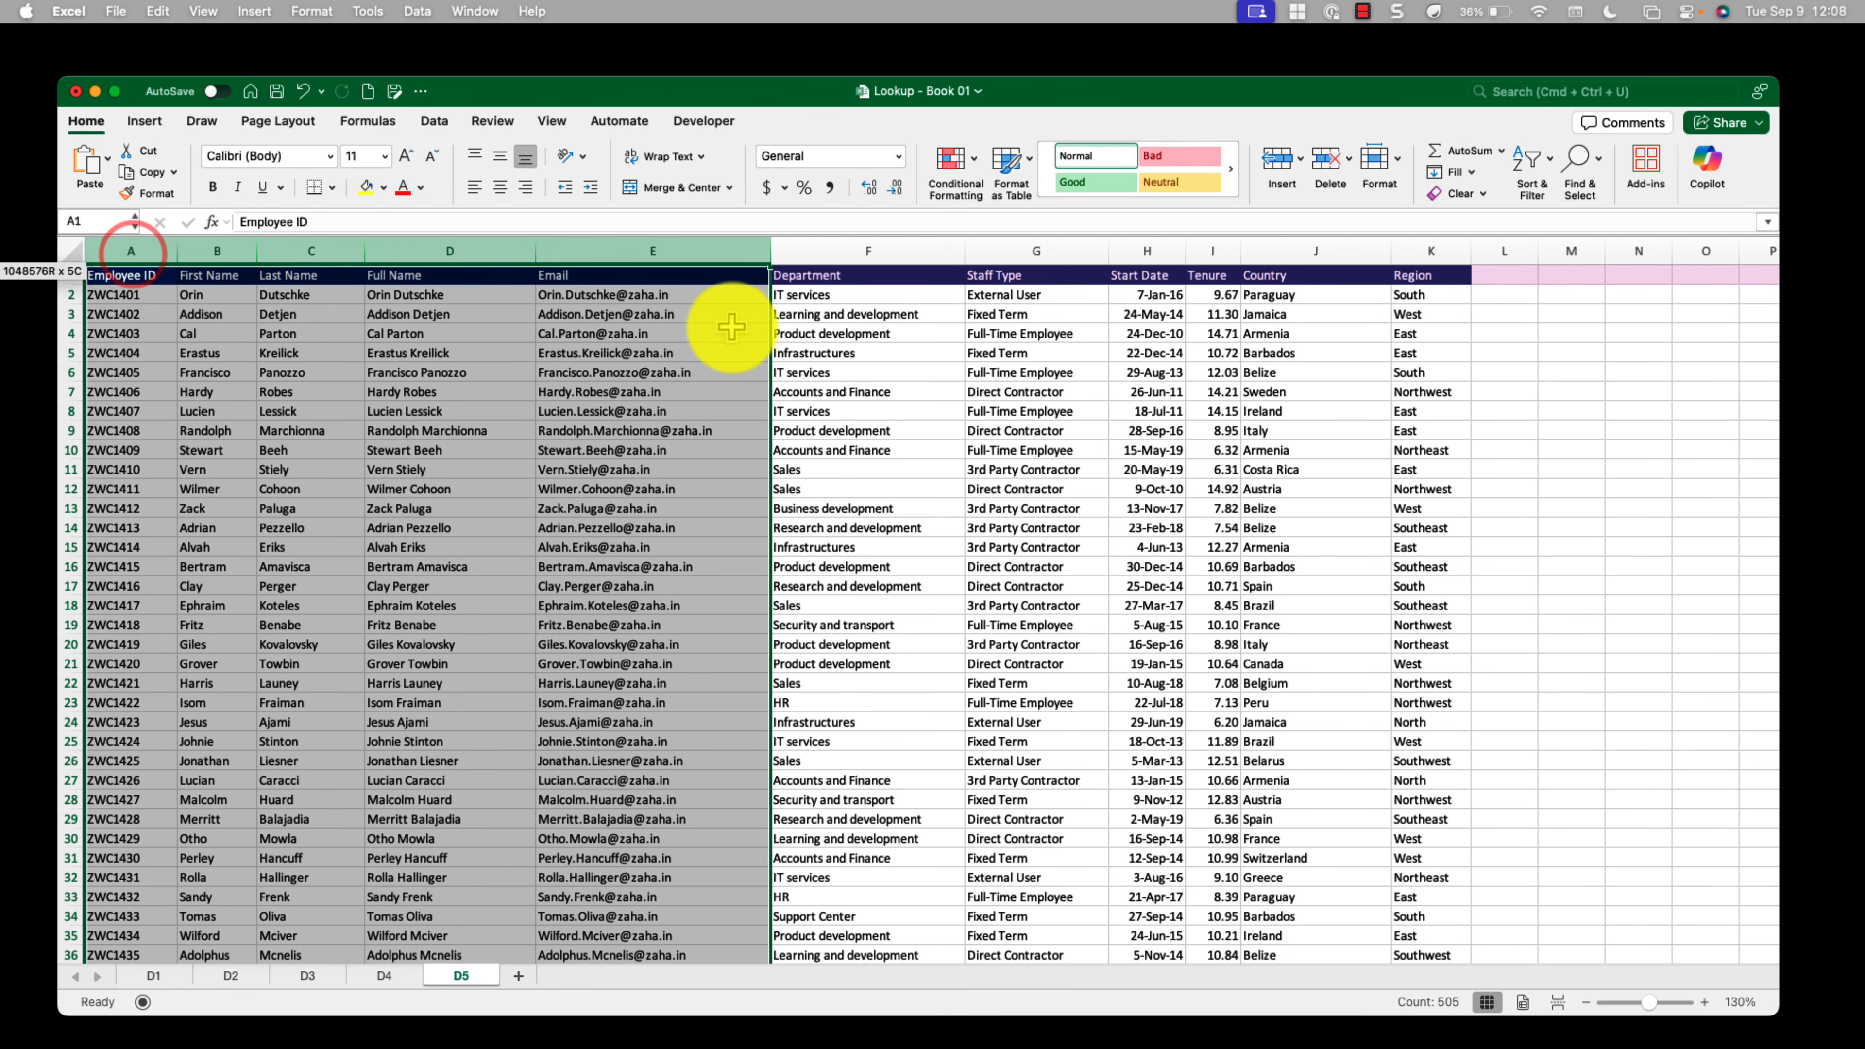
{"action": "left_click", "coordinate": [321, 393]}
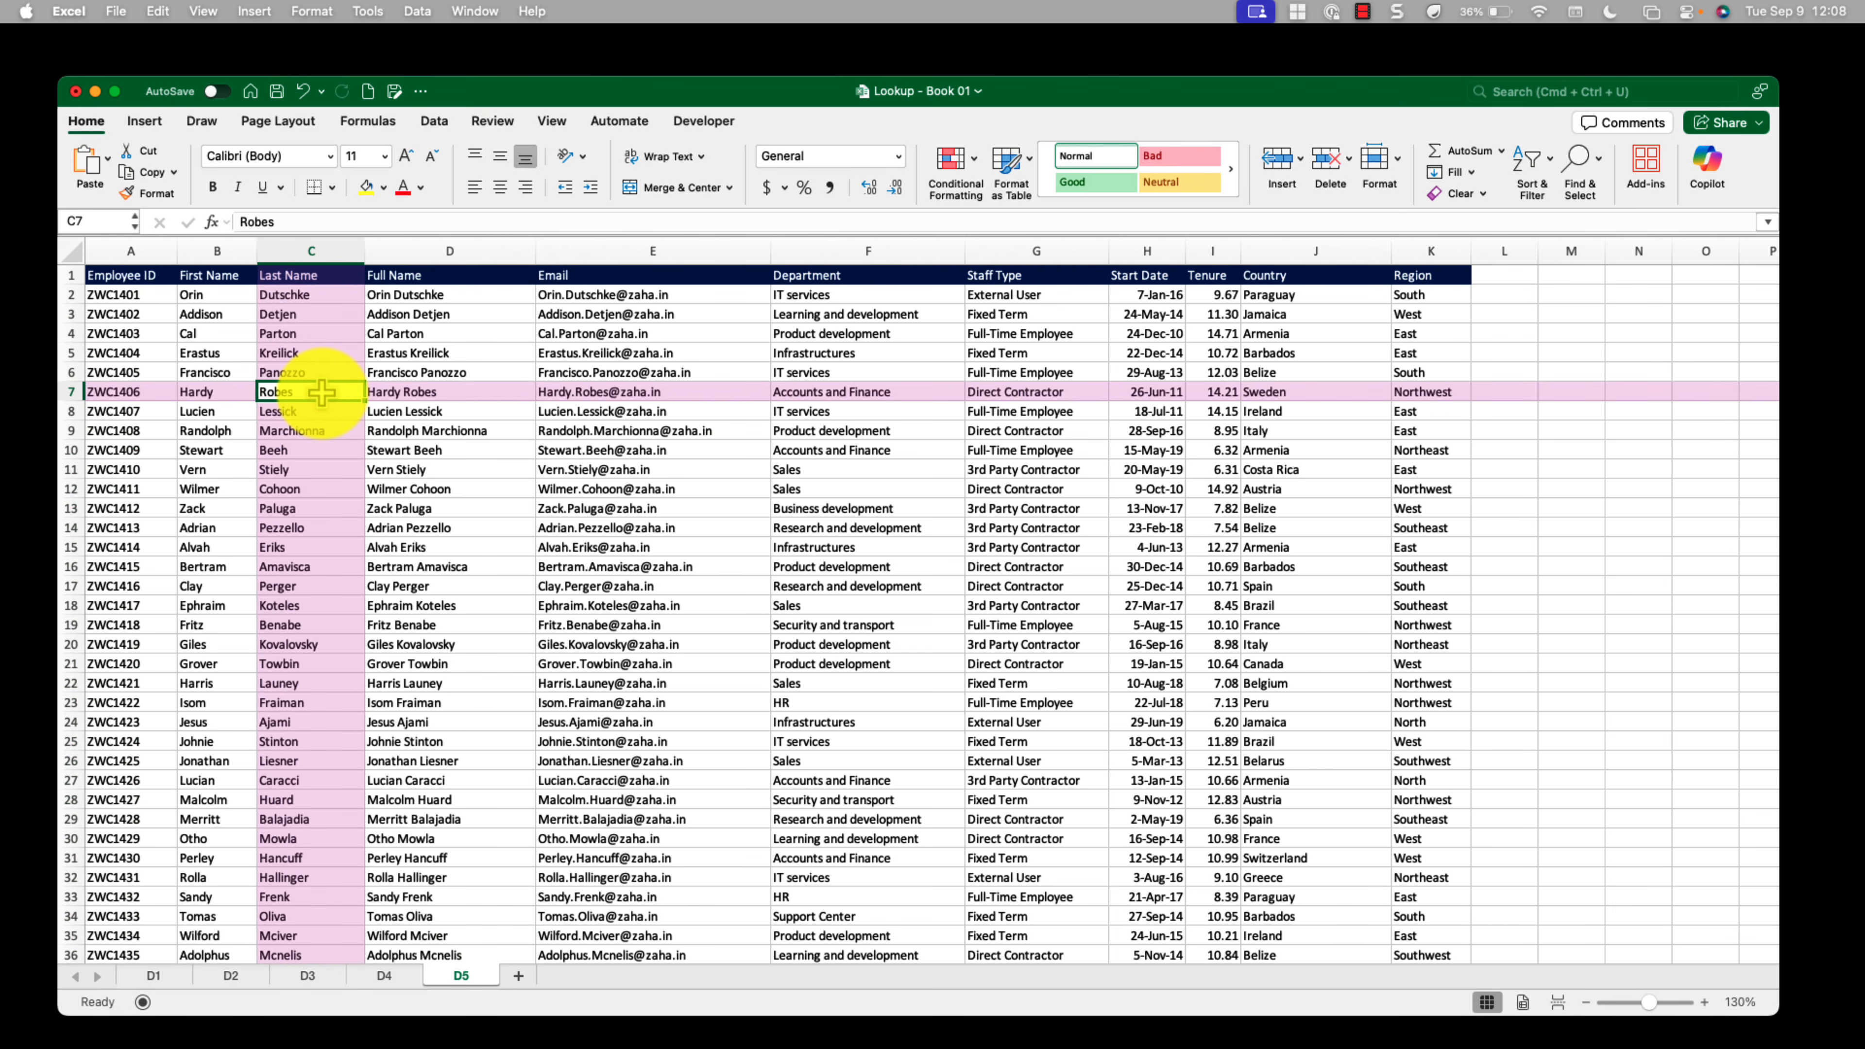
{"action": "key", "text": "ctrl+Left"}
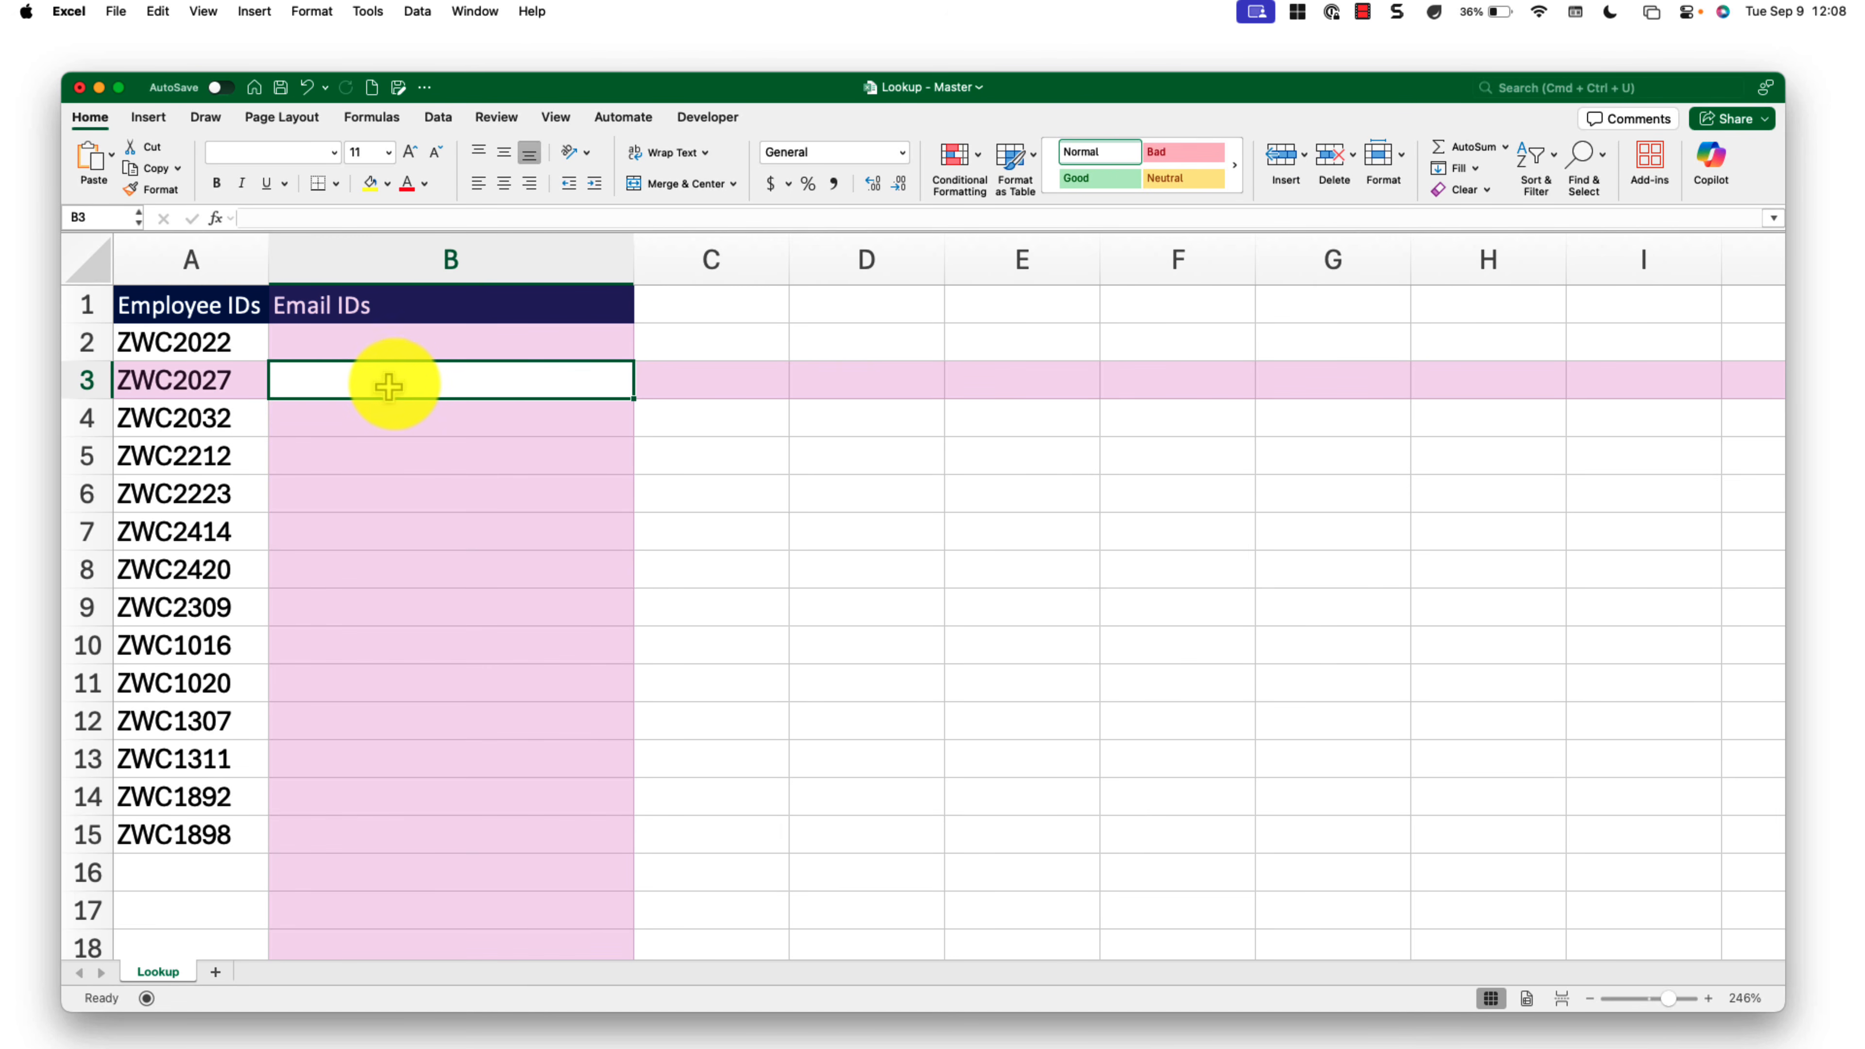
Step: Launch the Power Query Editor from the Lookup - Master workbook and move its window slightly lower
{"action": "left_click", "coordinate": [443, 122]}
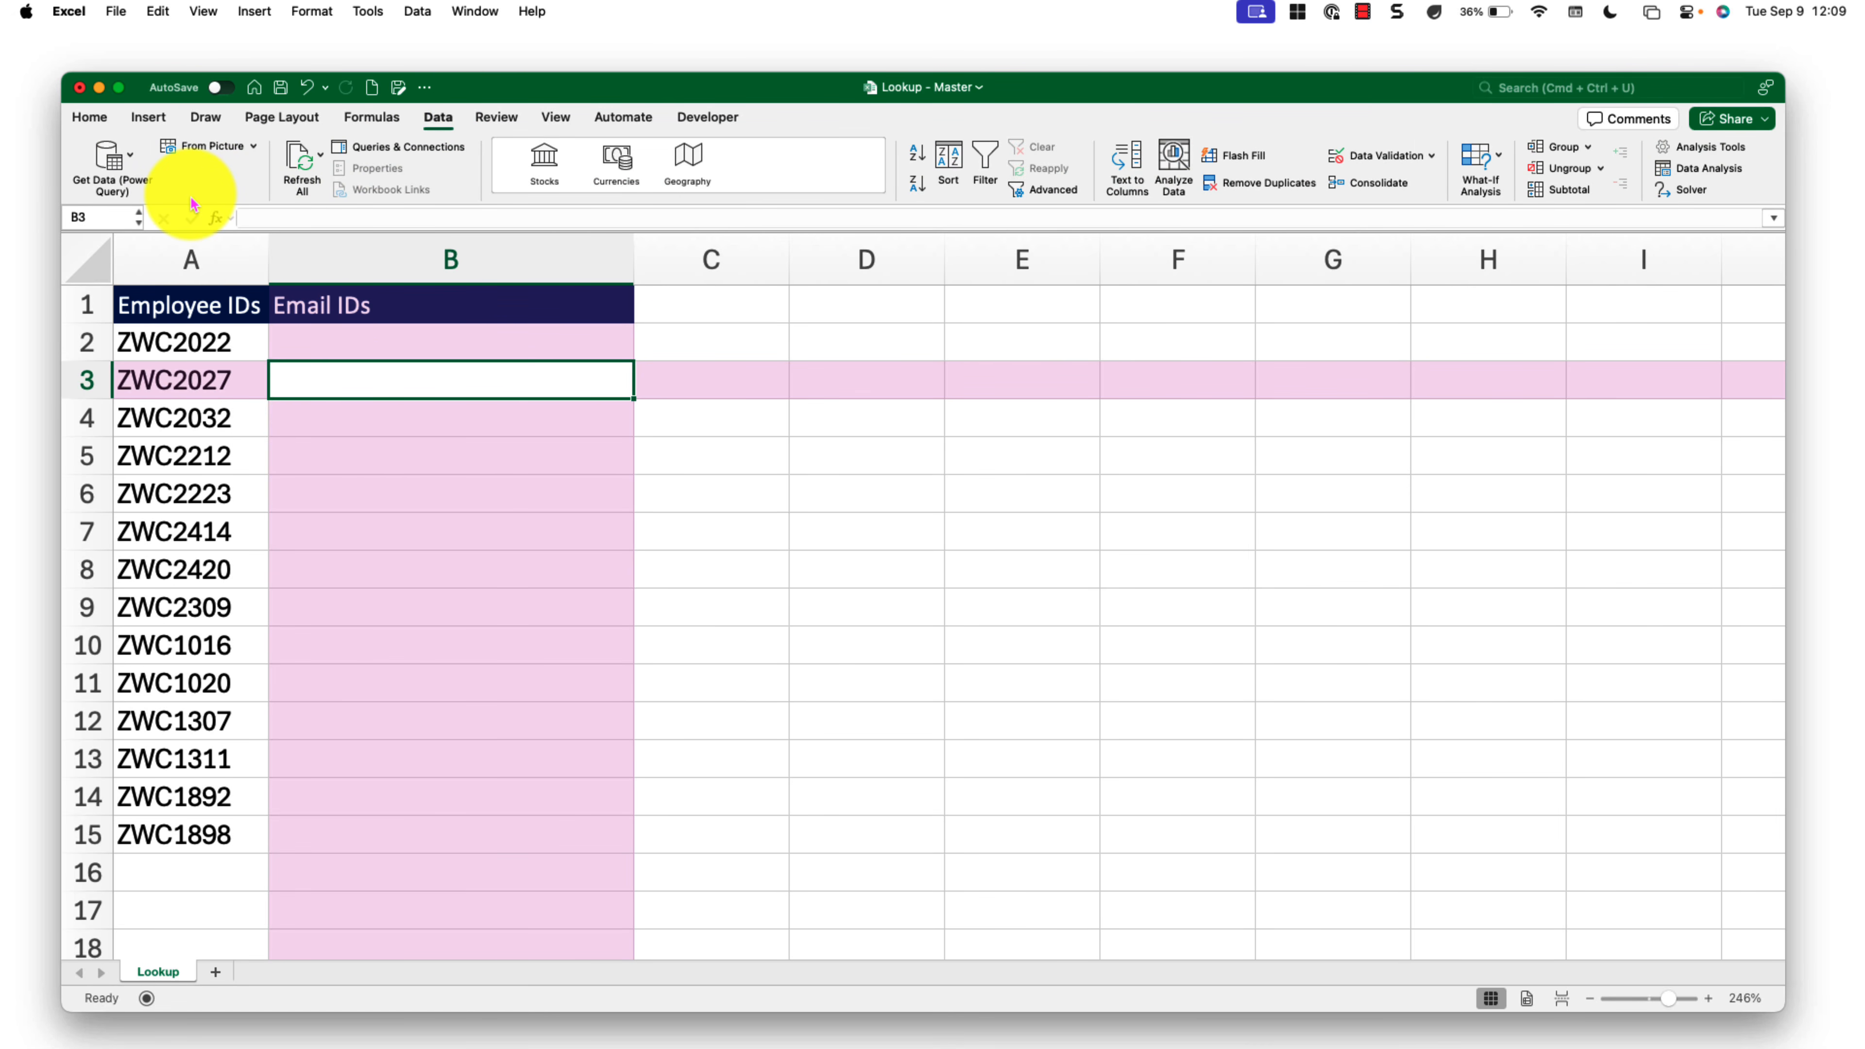
{"action": "left_click", "coordinate": [120, 156]}
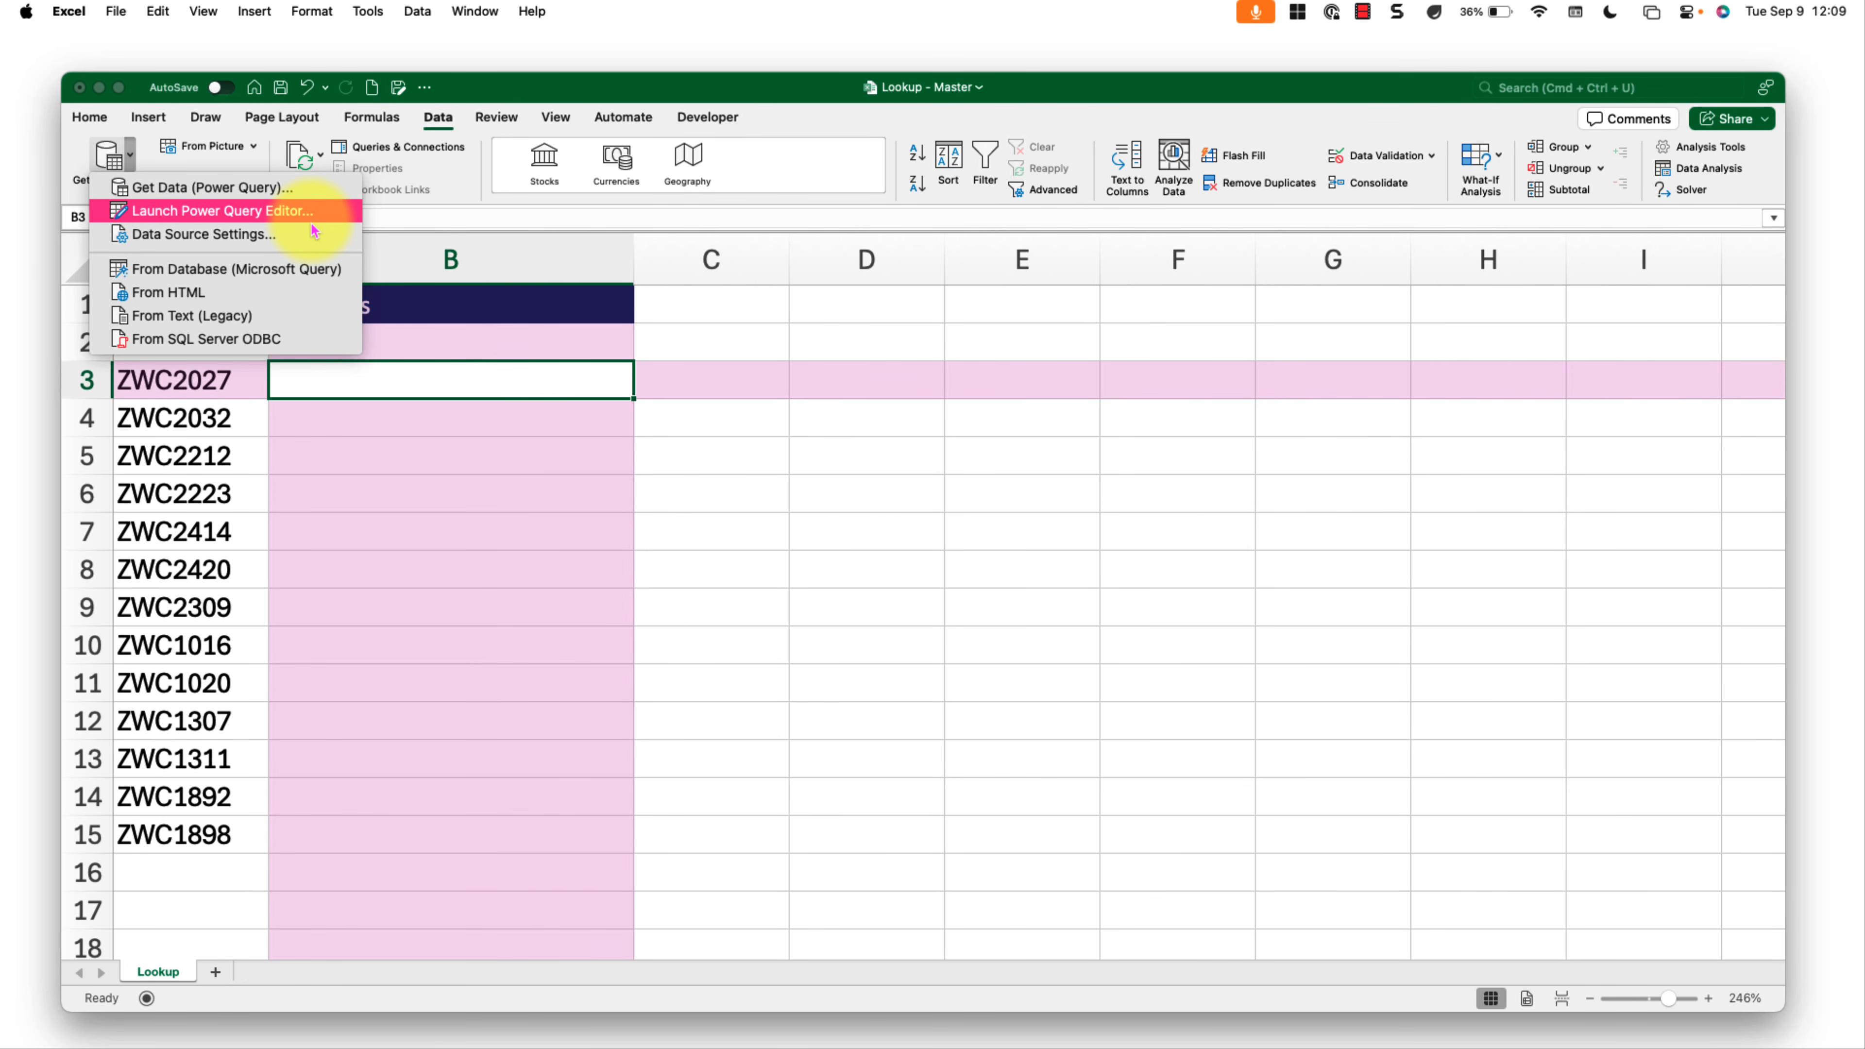
{"action": "left_click", "coordinate": [285, 215]}
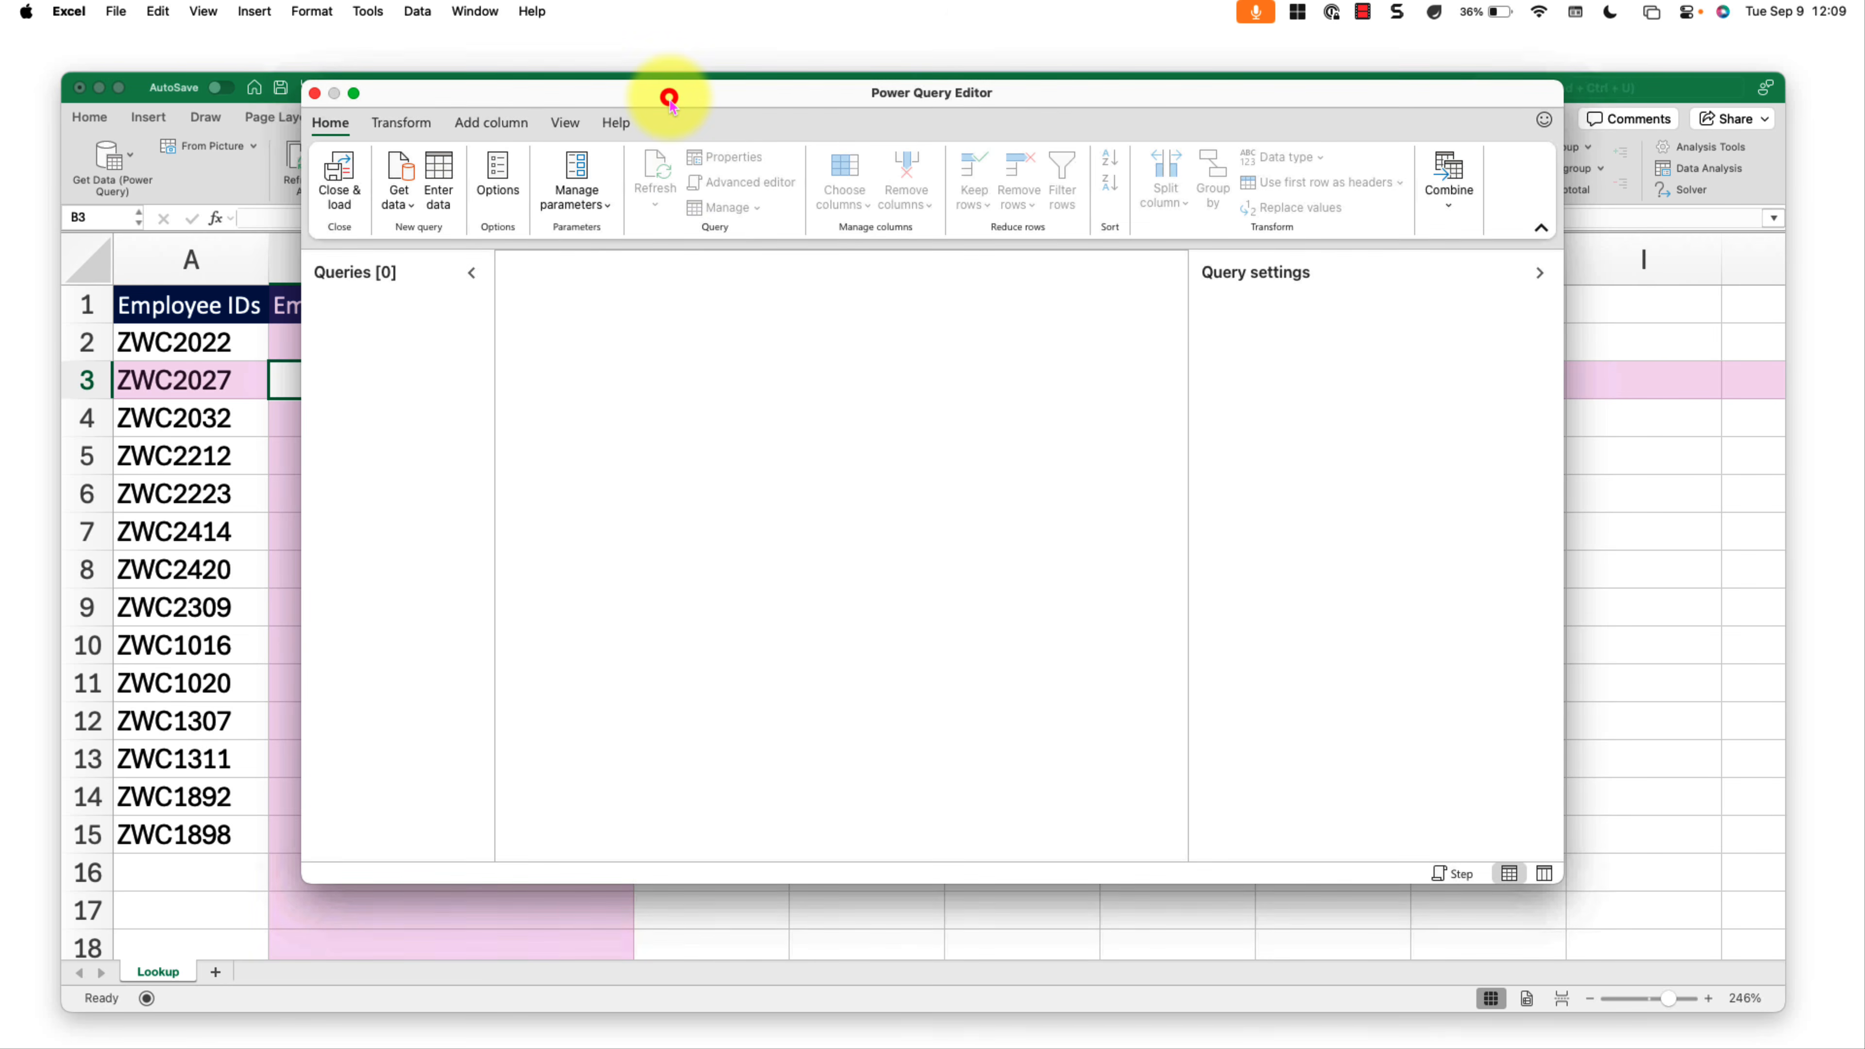
{"action": "left_click_drag", "start_coordinate": [670, 91], "coordinate": [675, 155]}
{"action": "left_click", "coordinate": [459, 416]}
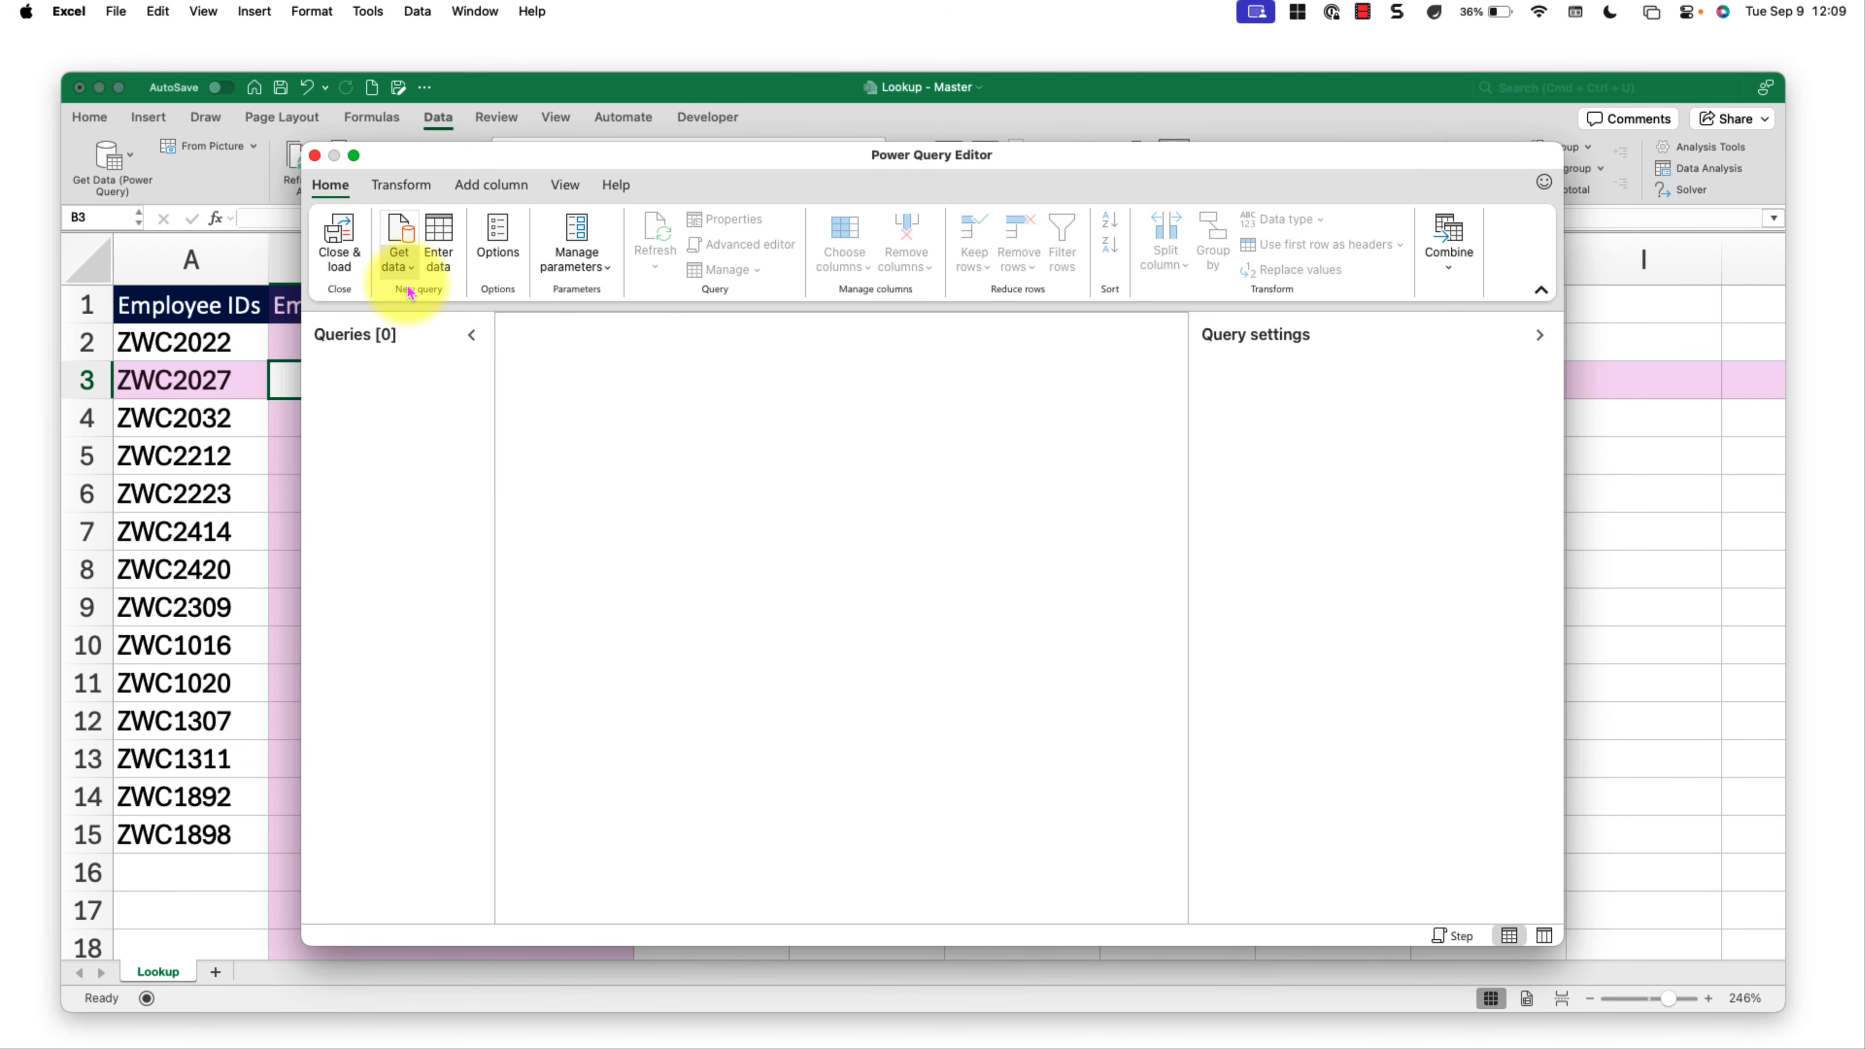
Step: Connect to the local Excel workbook Lookup - Book 01.xlsx as a new Power Query data source and proceed to its sheet list
{"action": "left_click", "coordinate": [400, 261]}
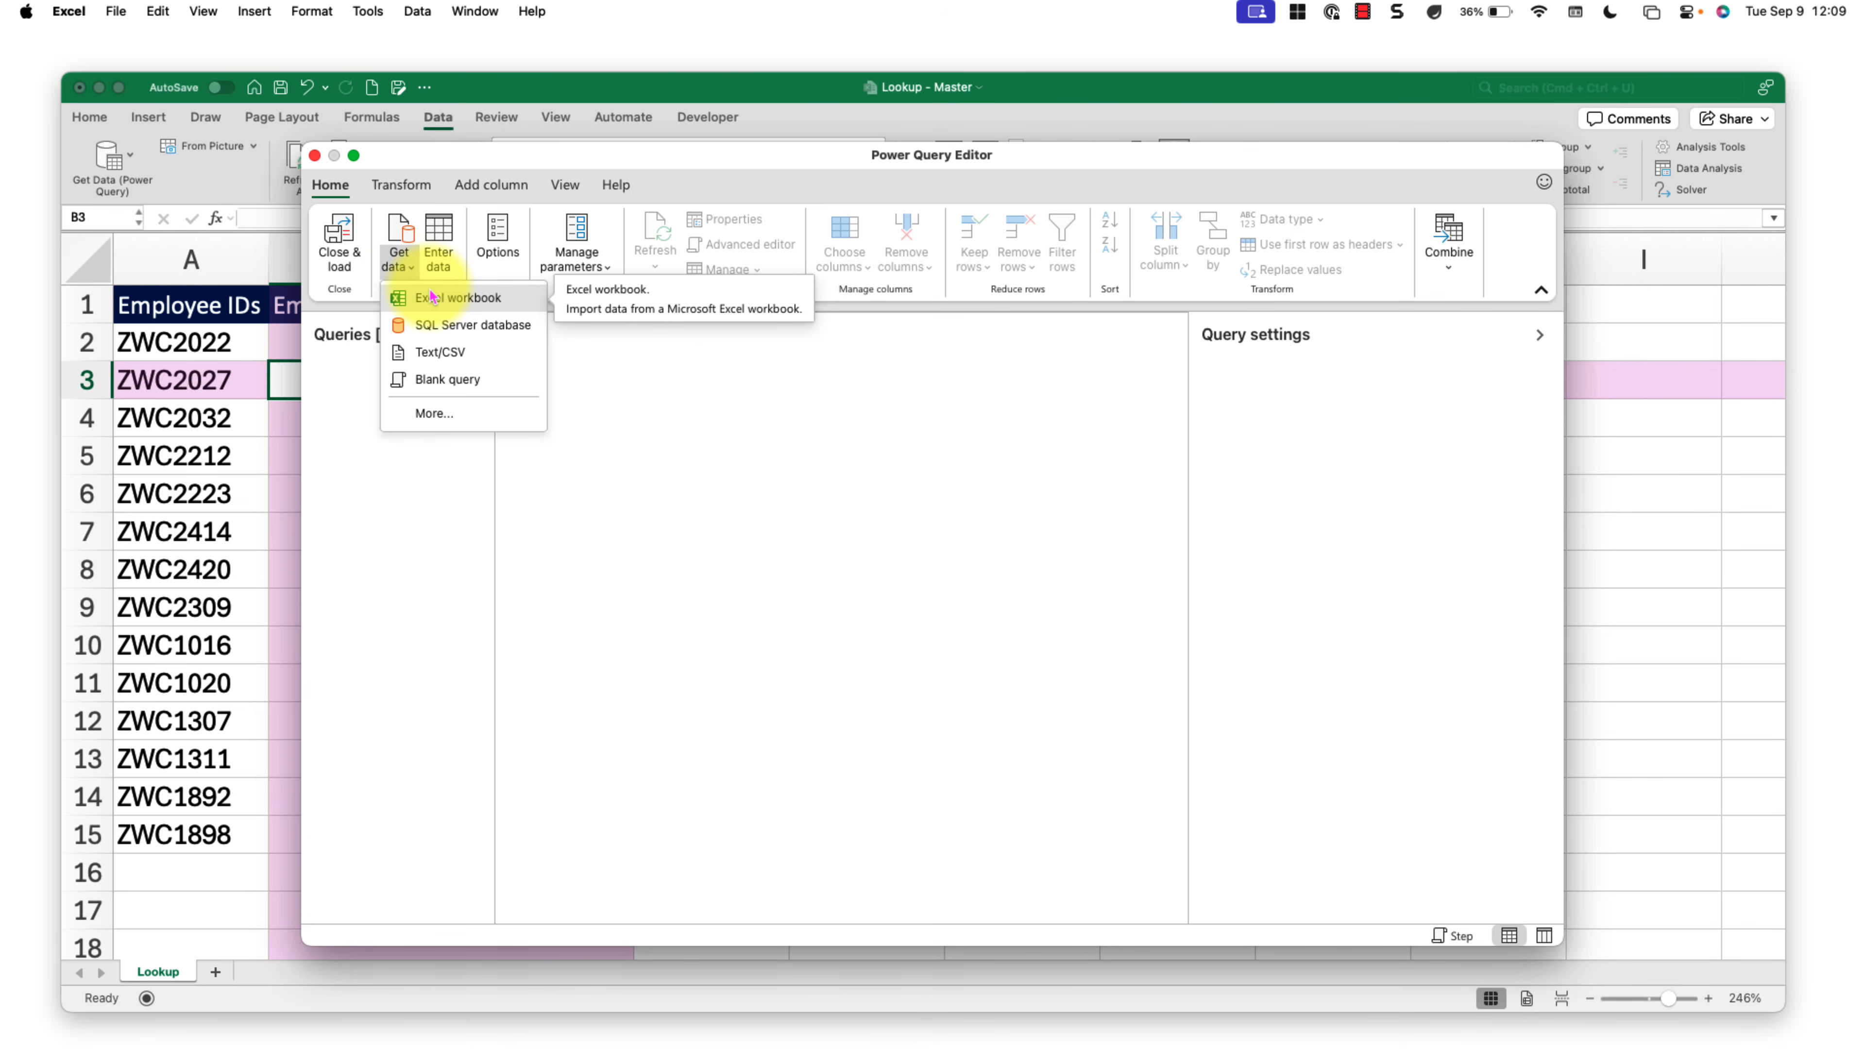
{"action": "left_click", "coordinate": [481, 298]}
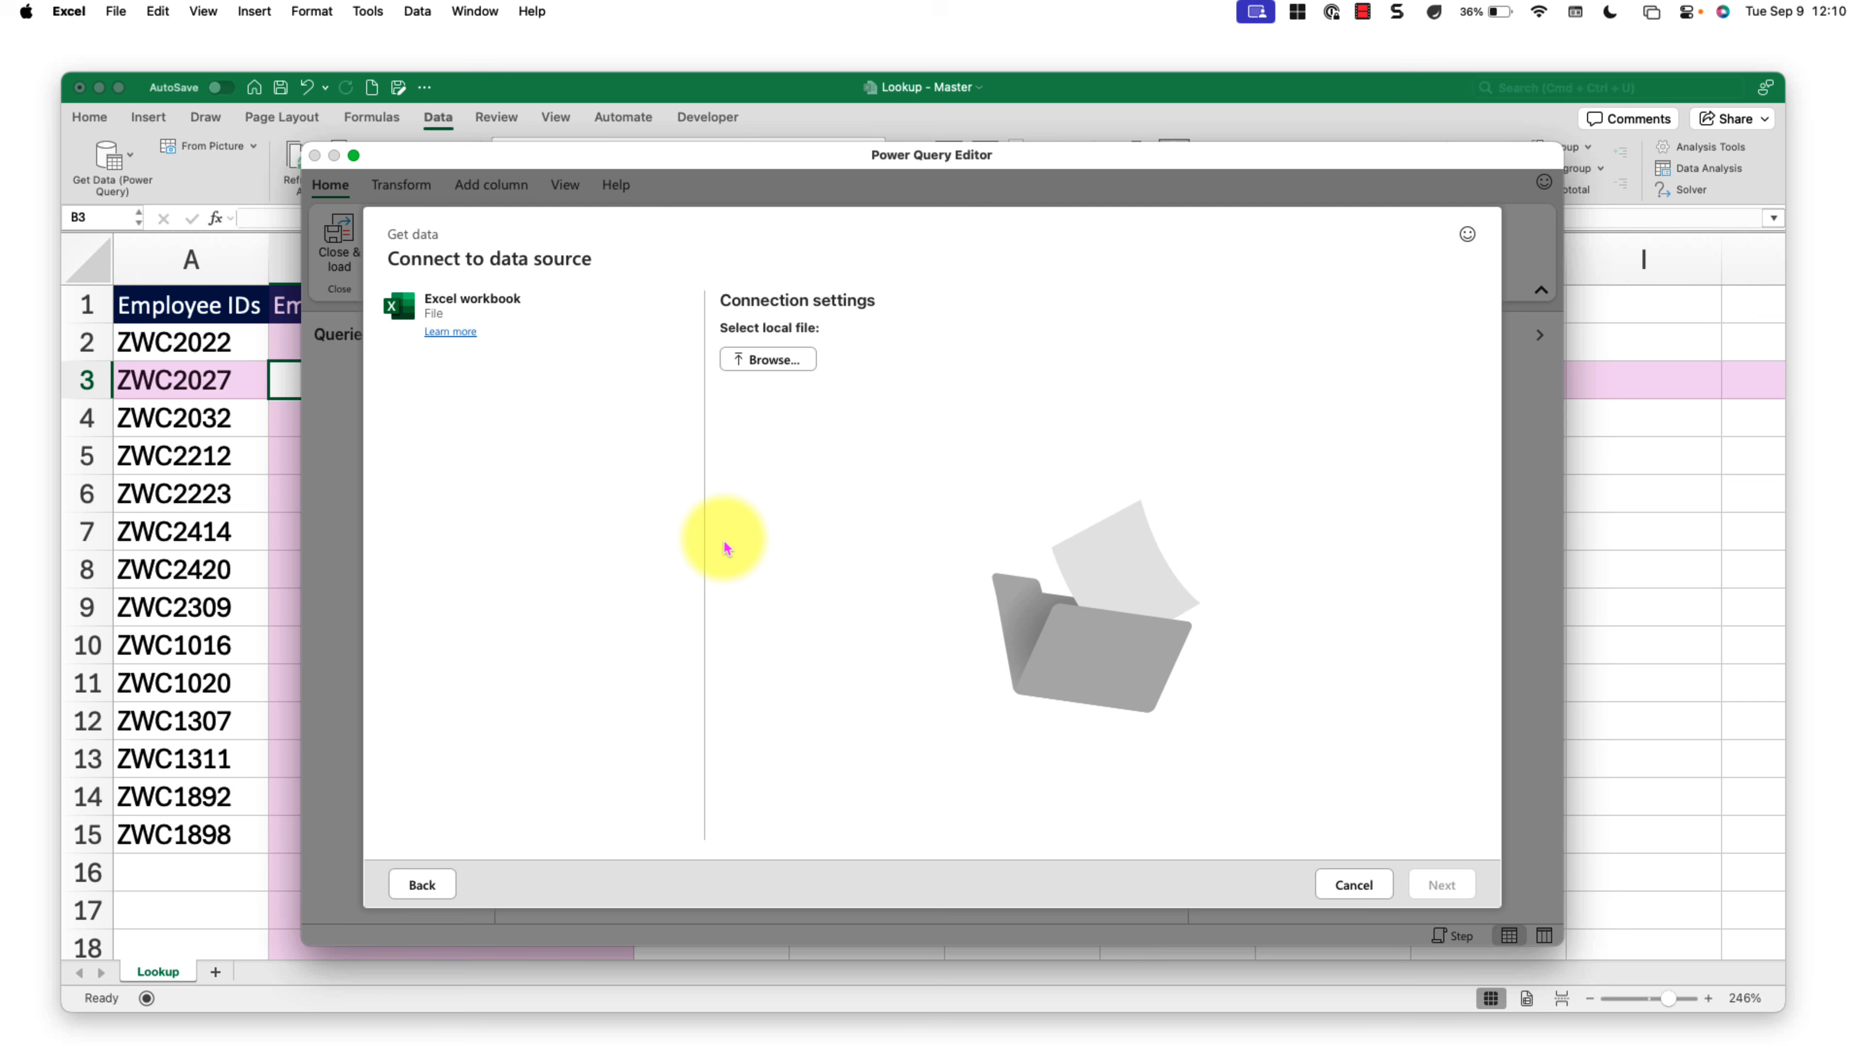
{"action": "left_click", "coordinate": [785, 364]}
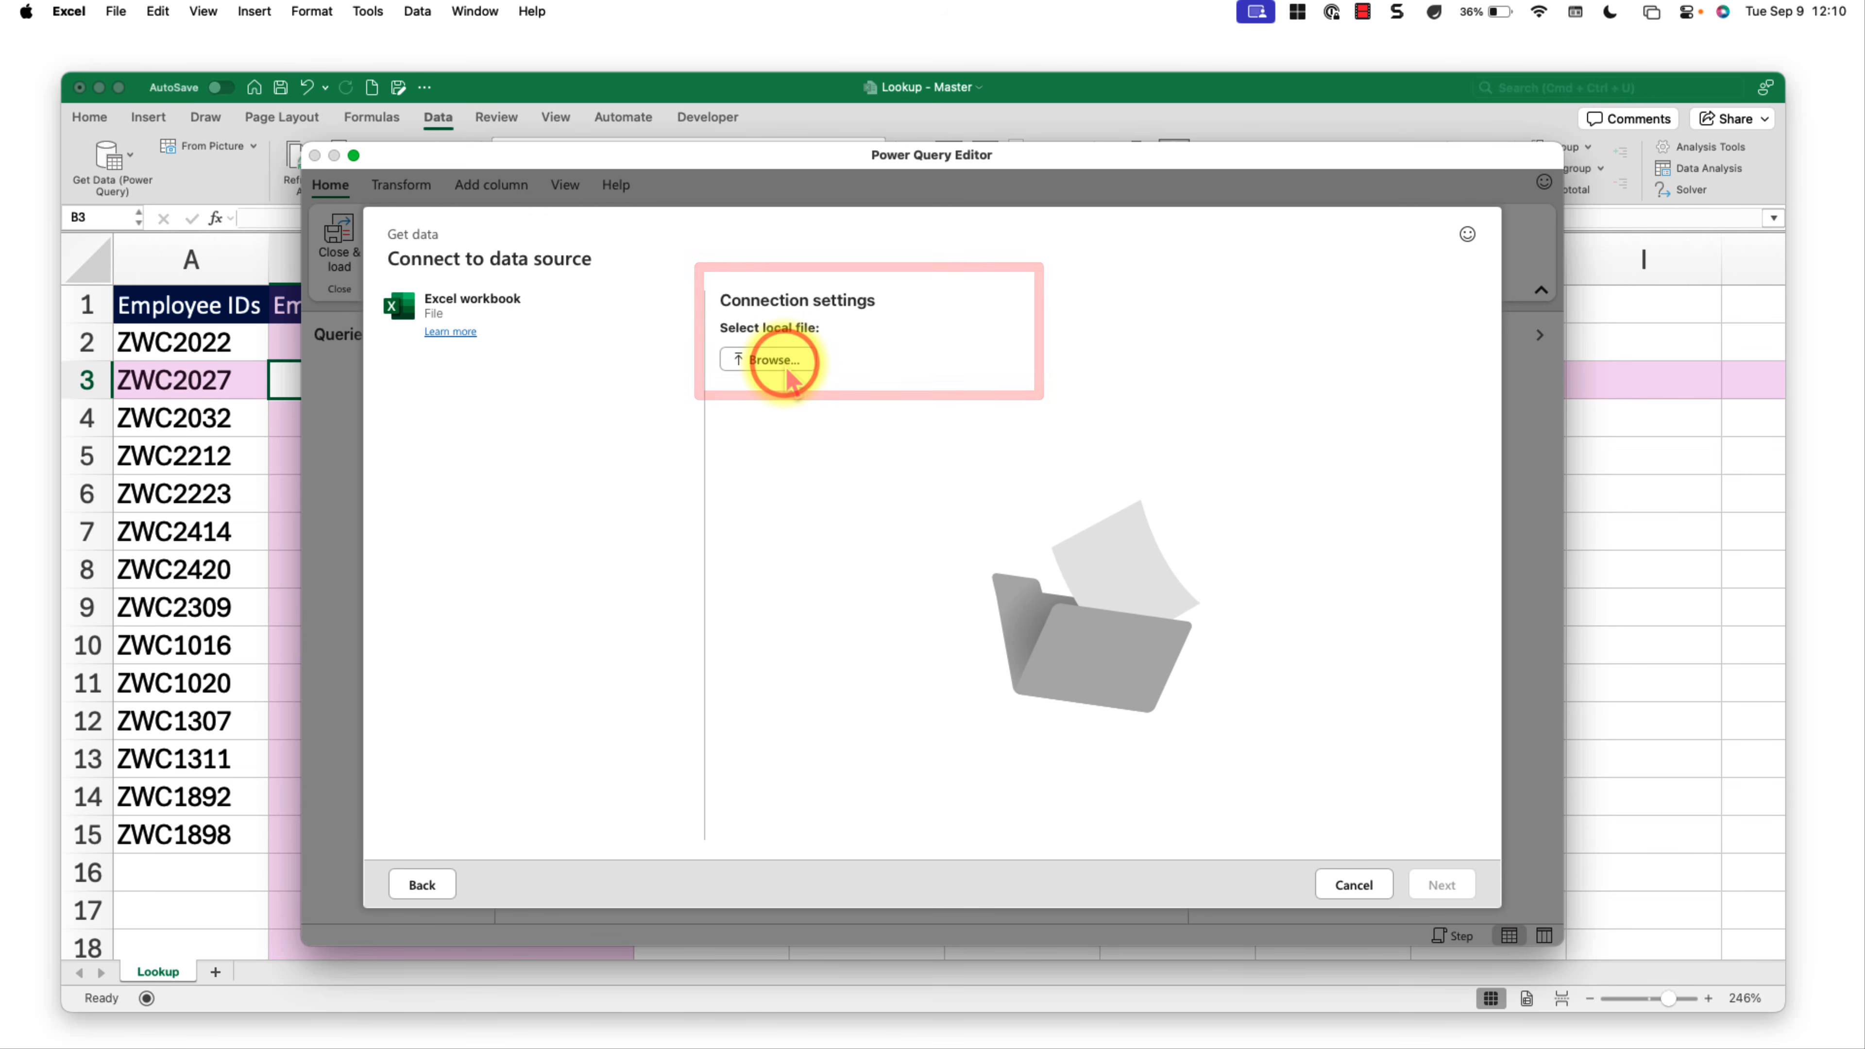
{"action": "left_click", "coordinate": [1190, 285]}
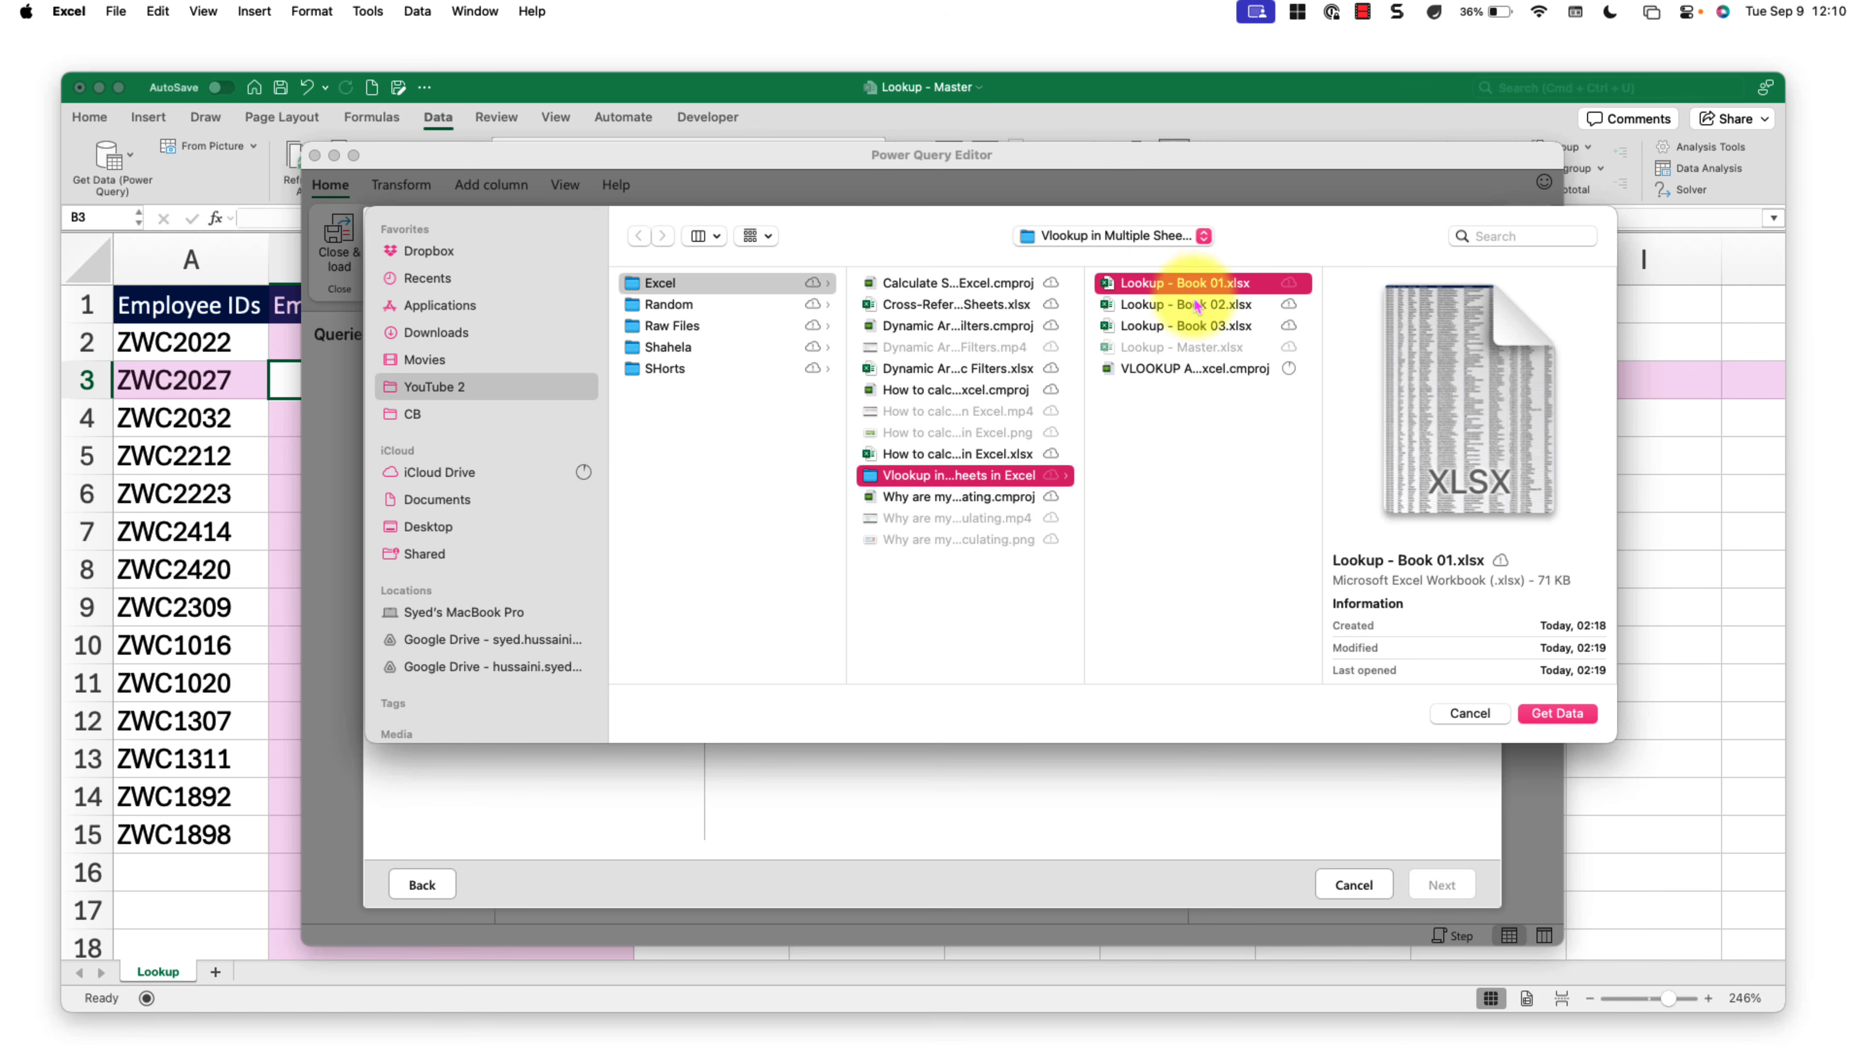
{"action": "left_click", "coordinate": [1556, 713]}
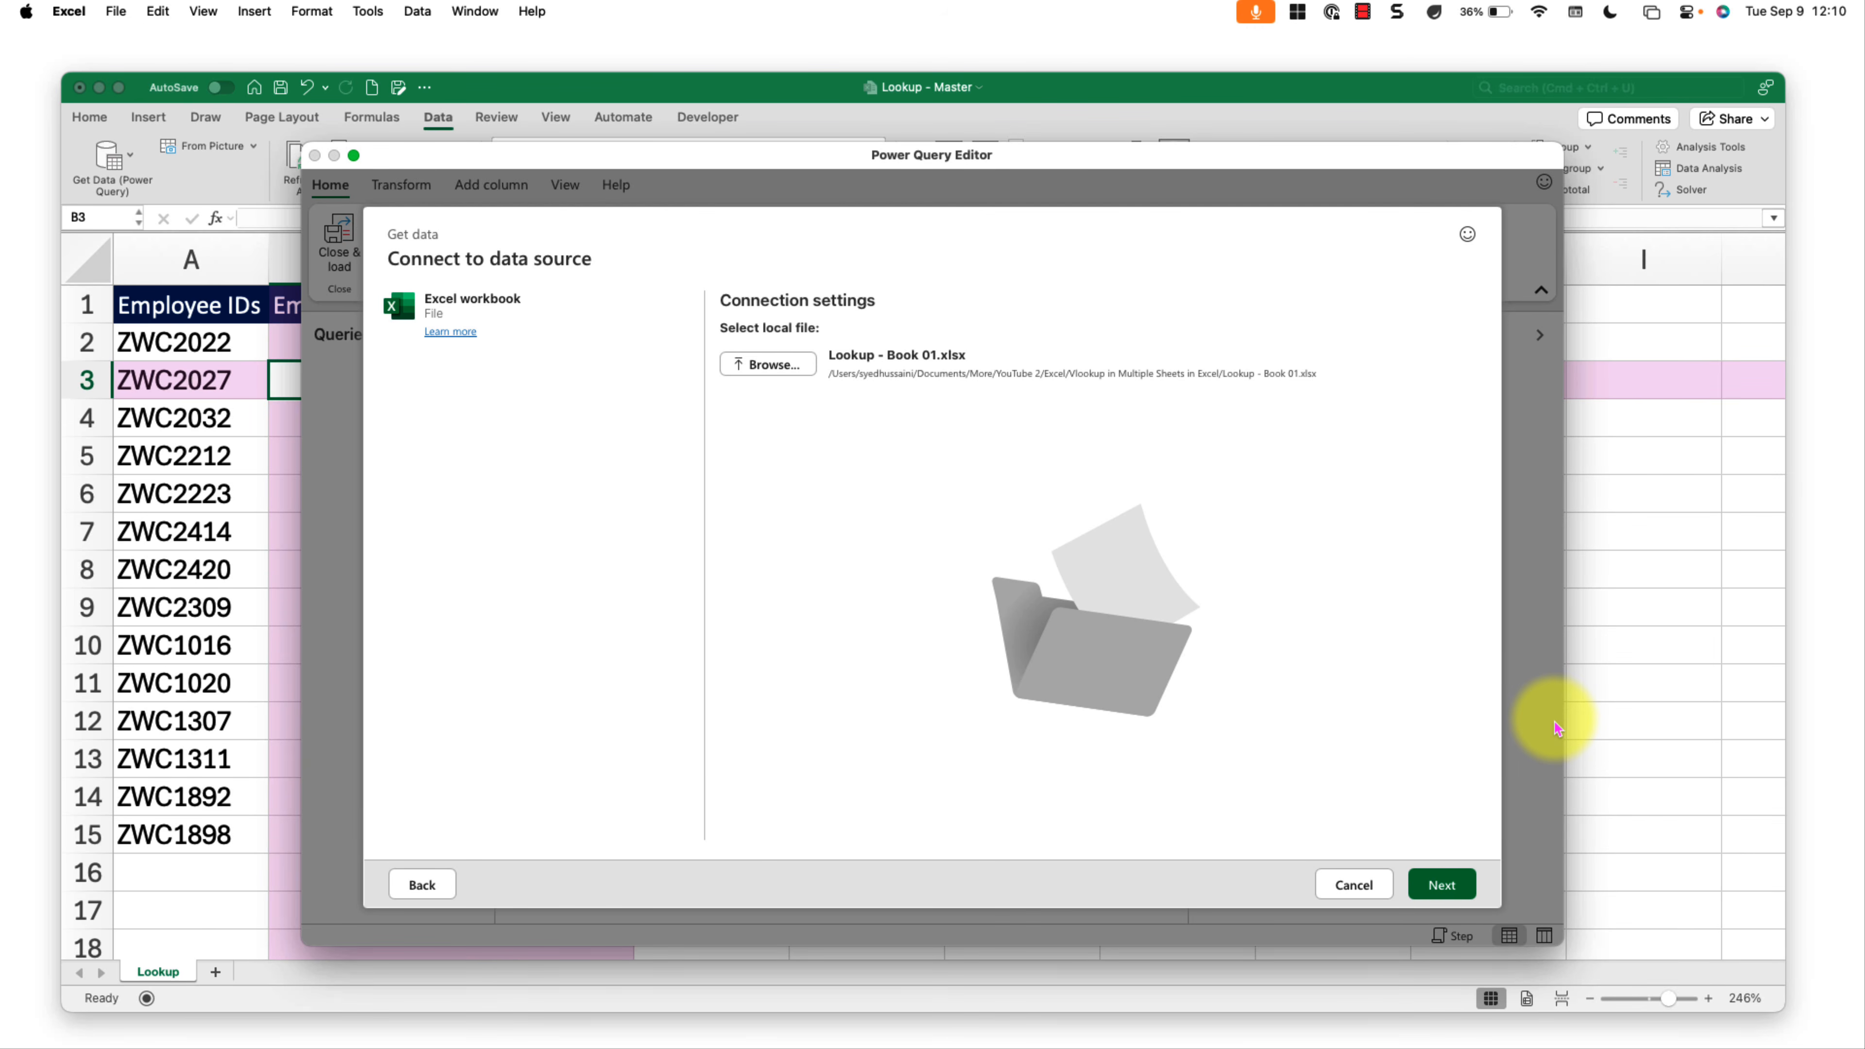
{"action": "left_click", "coordinate": [1443, 885]}
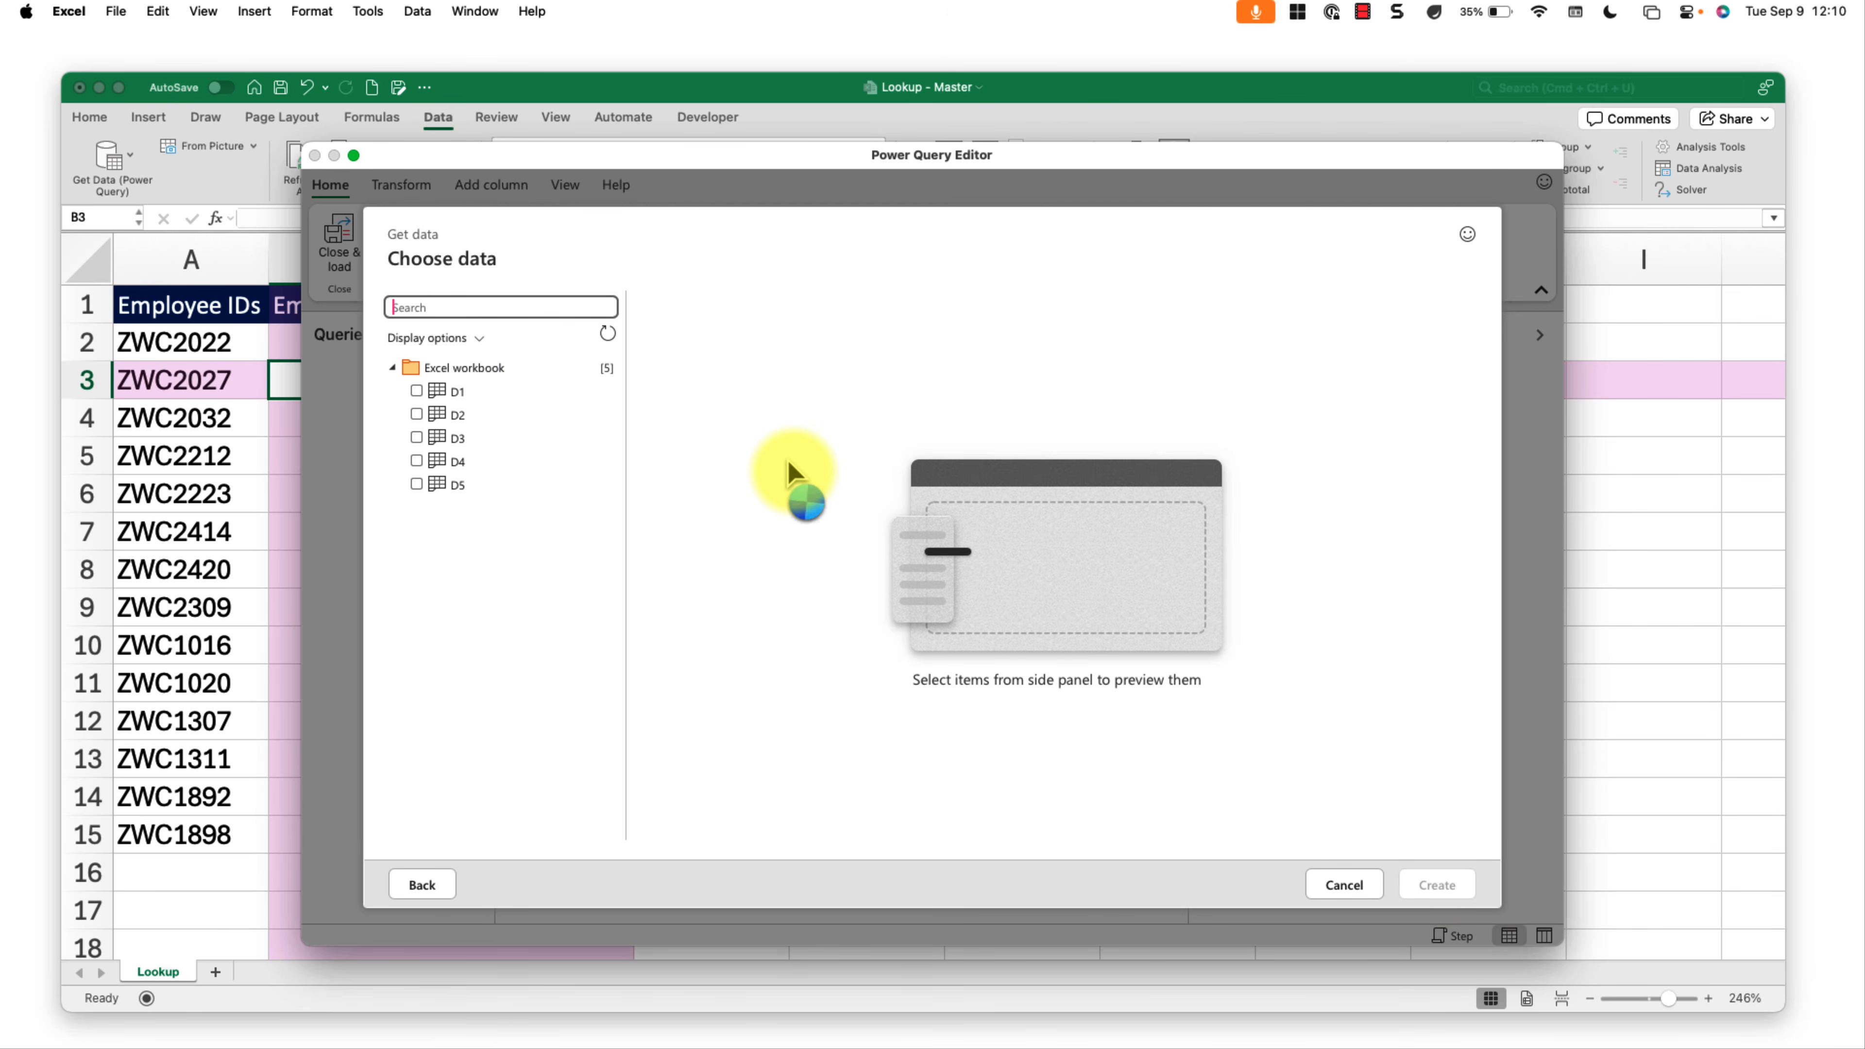
Step: Select all five sheets, D1 to D5, from Lookup - Book 01 and create queries from them
{"action": "left_click", "coordinate": [417, 391]}
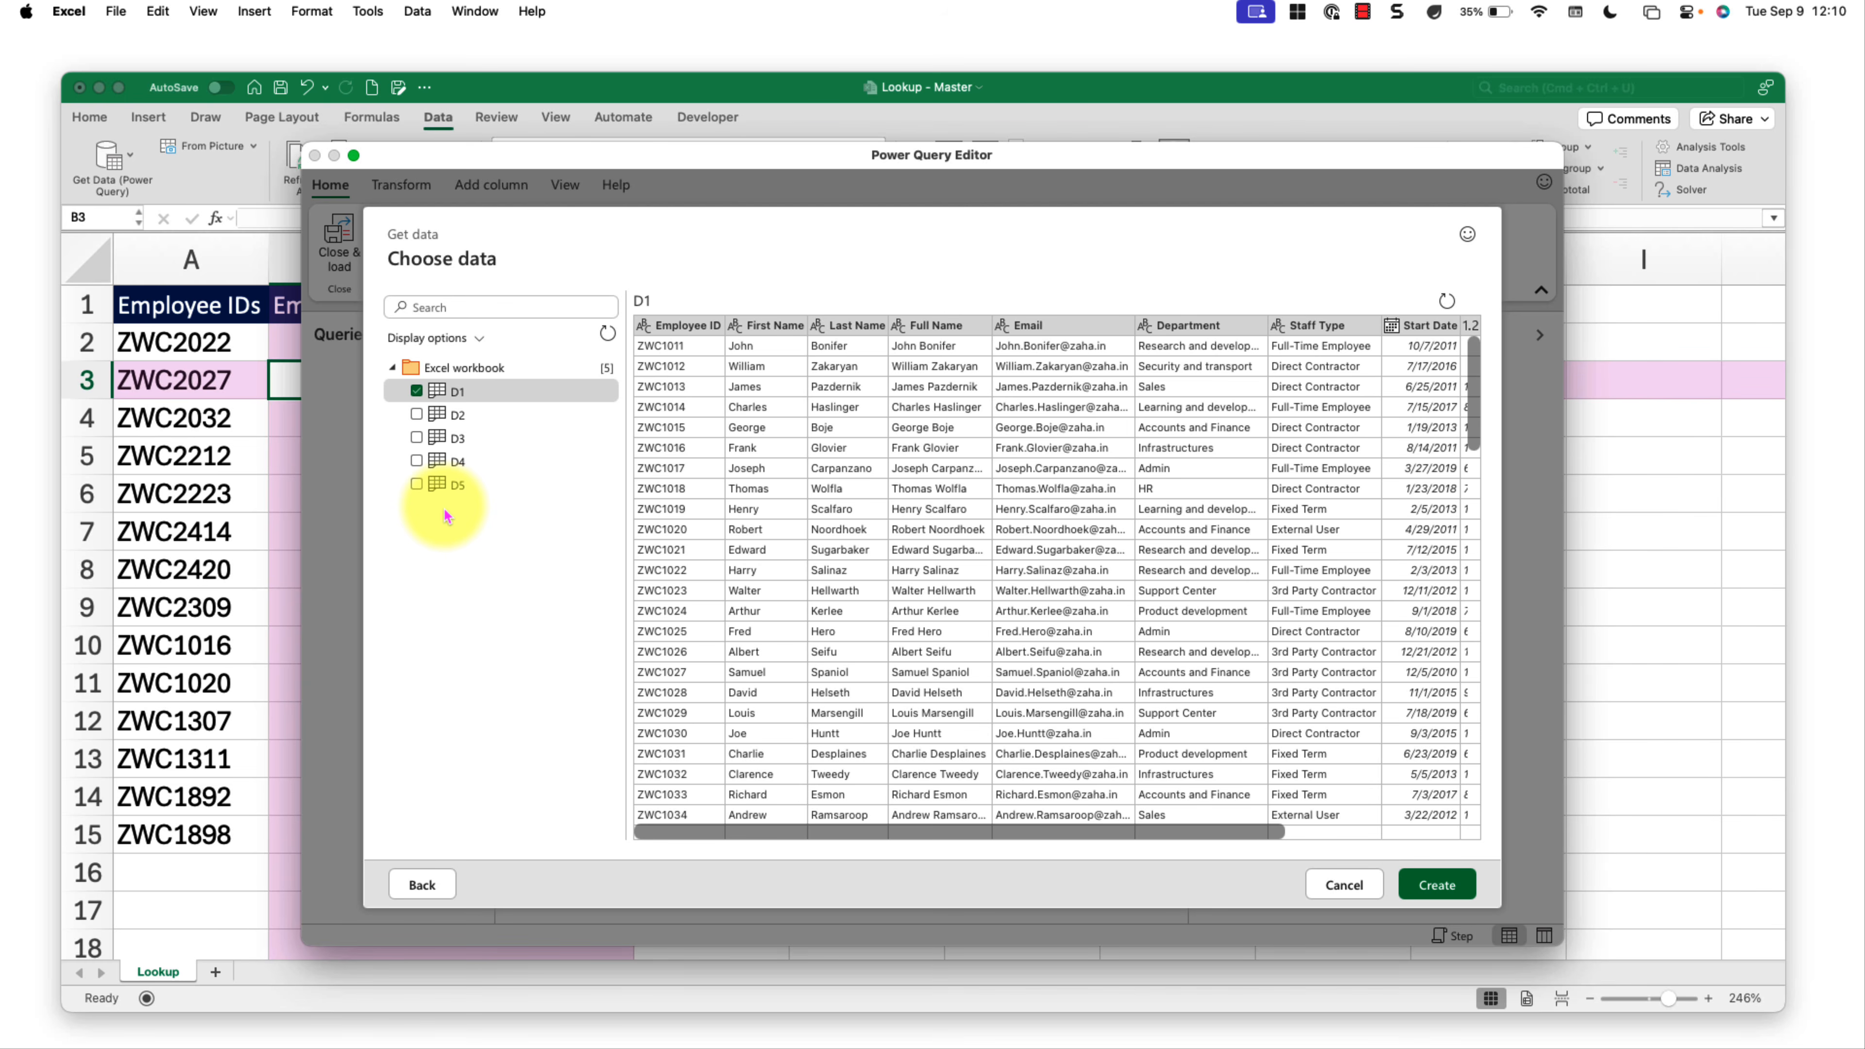
{"action": "left_click", "coordinate": [416, 484], "text": "shift"}
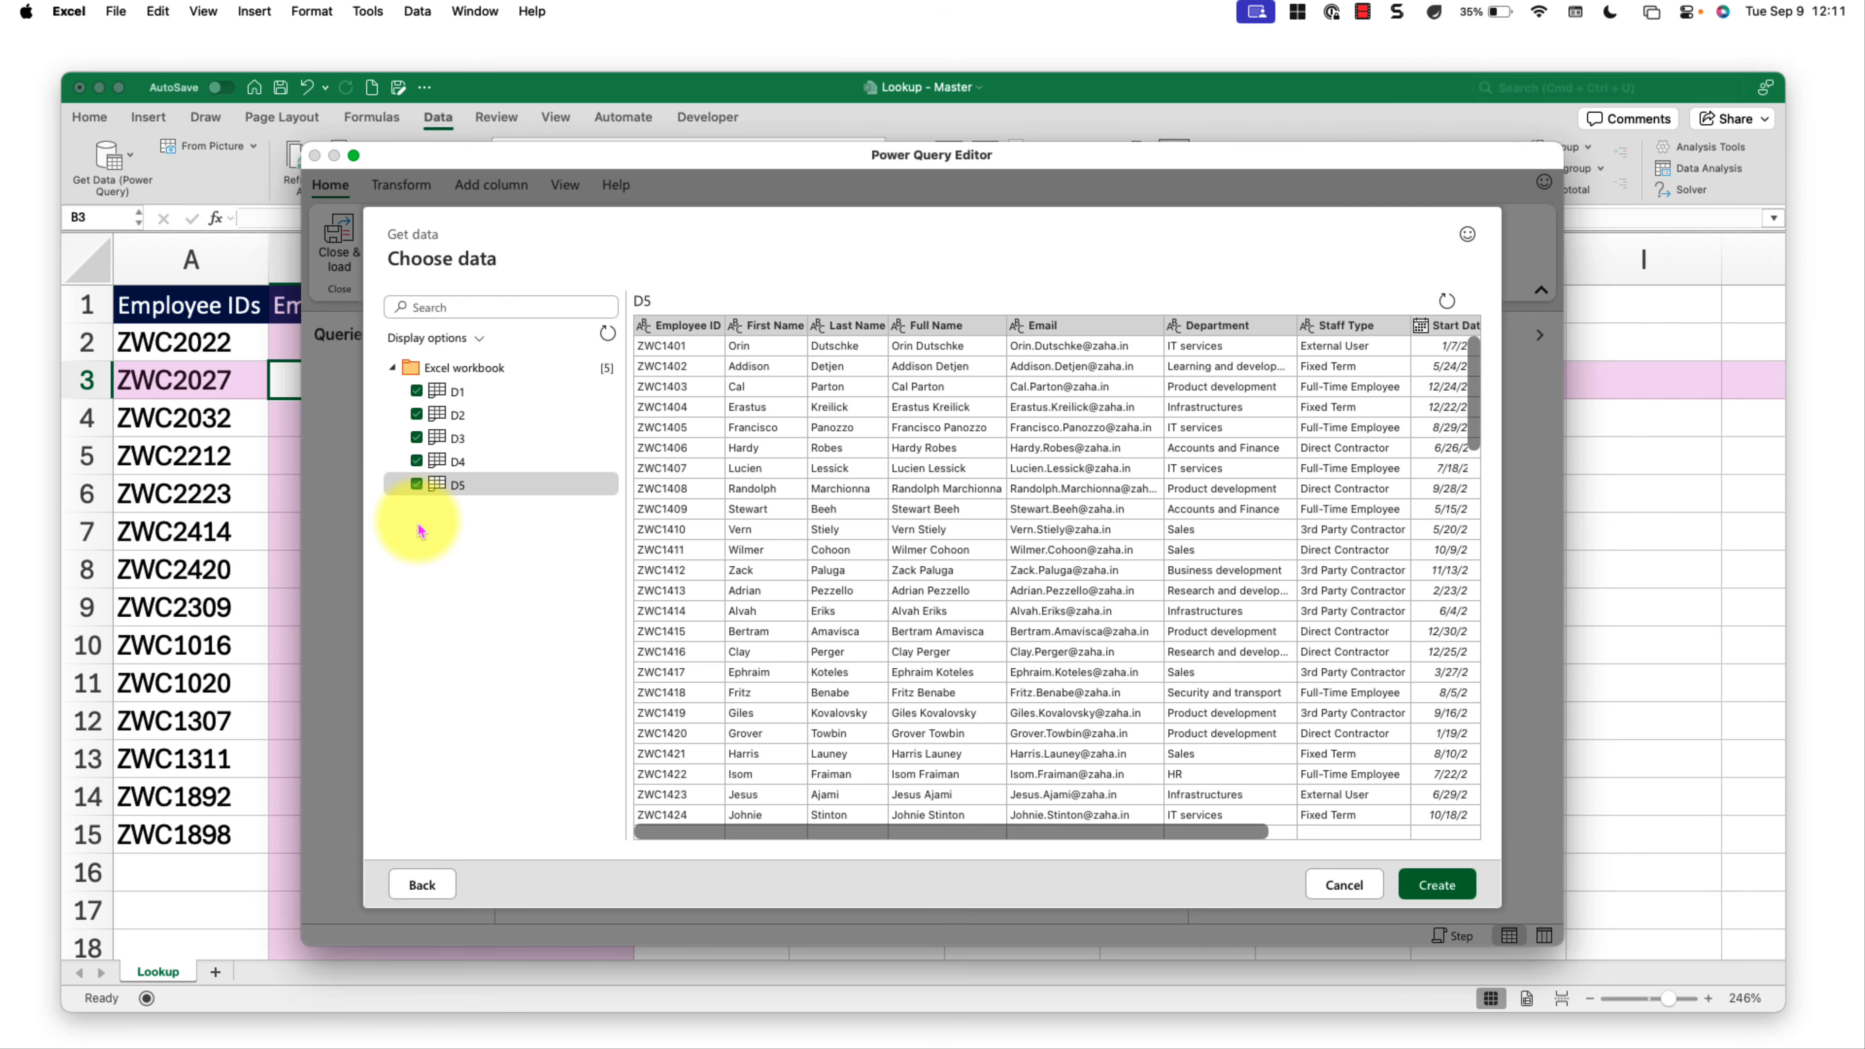
{"action": "left_click", "coordinate": [1437, 885]}
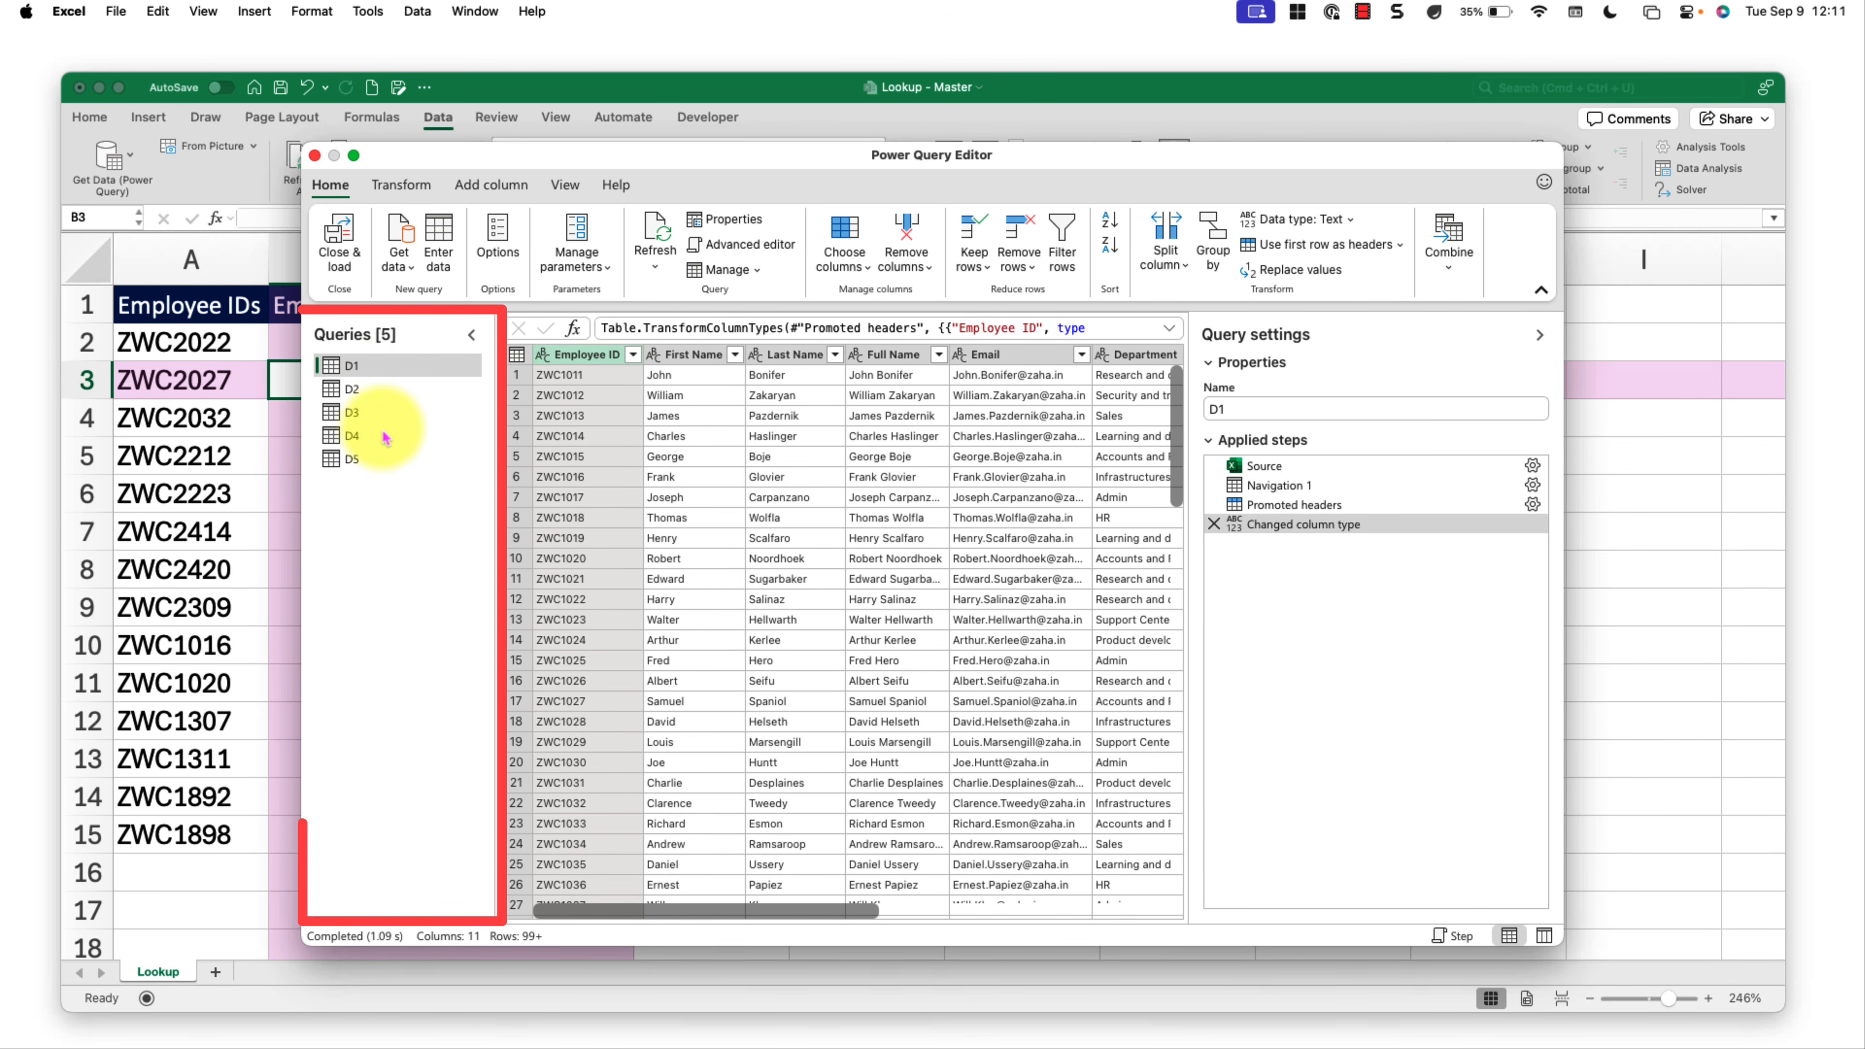
{"action": "left_click", "coordinate": [388, 587]}
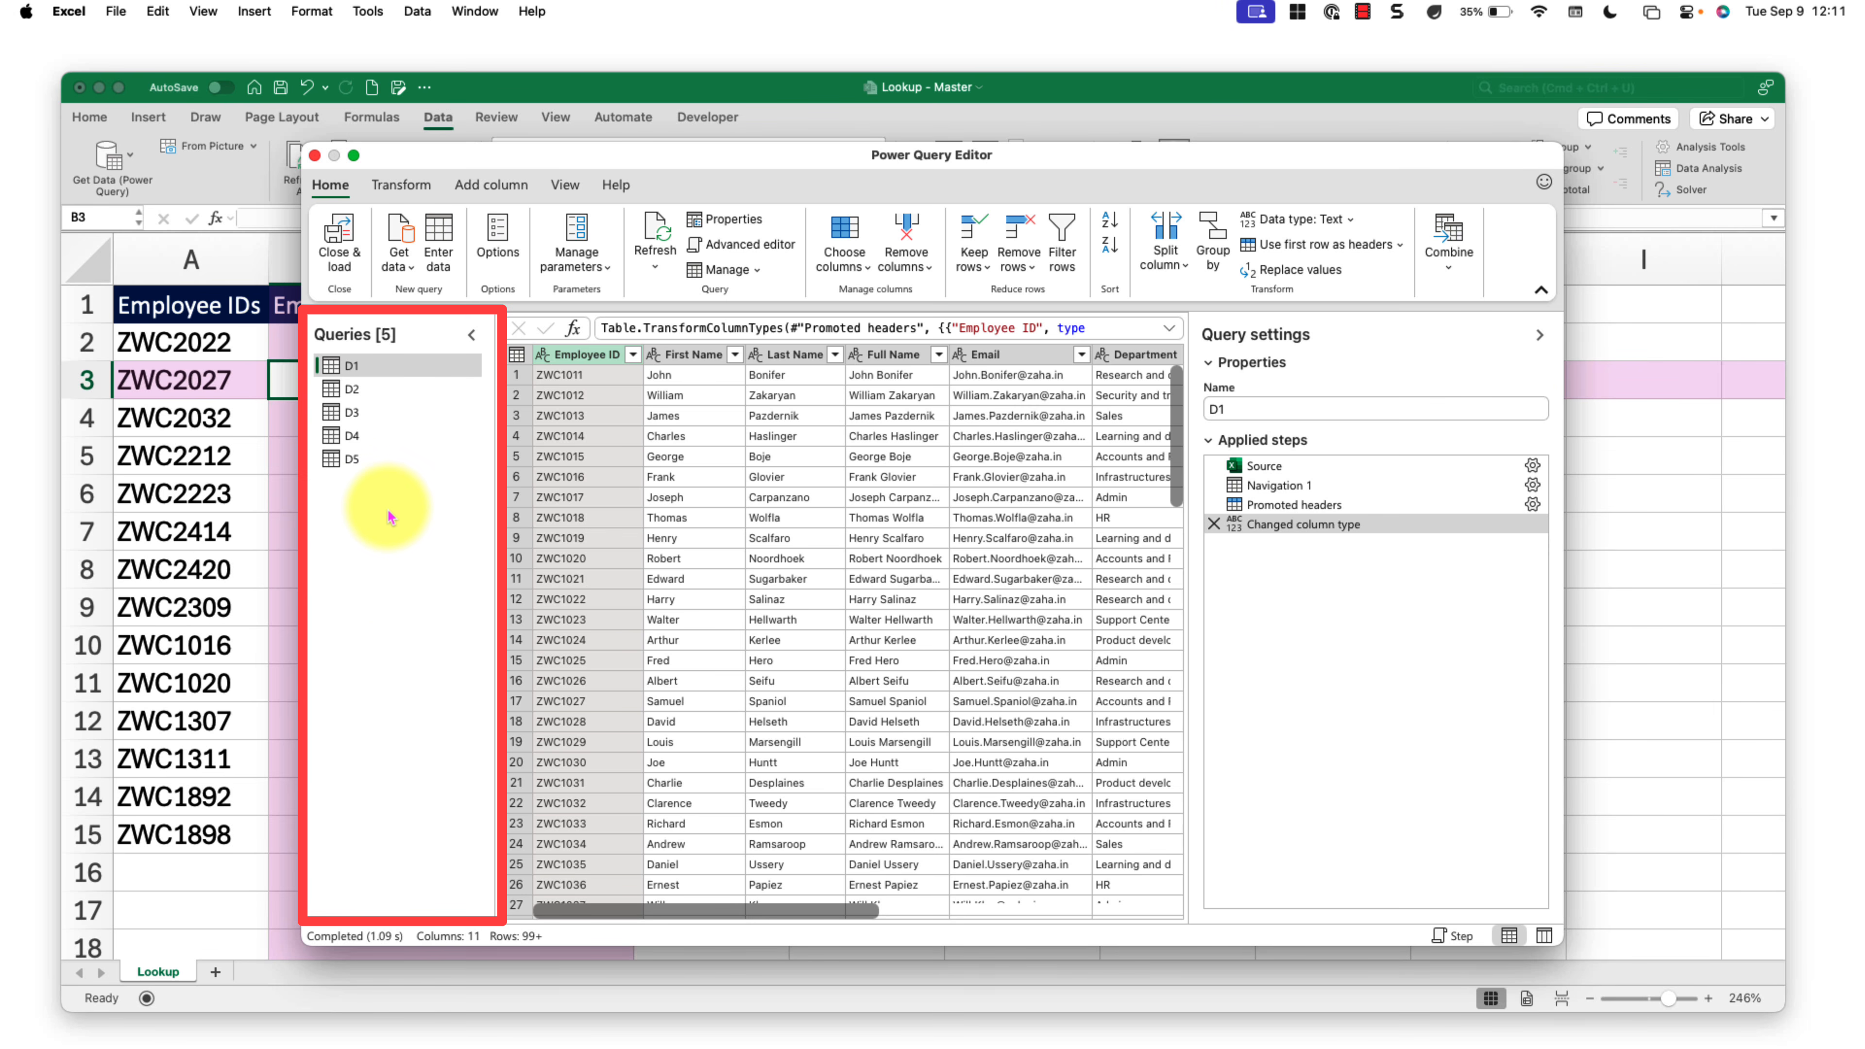
Step: Connect to the local Excel workbook Lookup - Book 02.xlsx as another data source and proceed to its sheet list
{"action": "left_click", "coordinate": [399, 273]}
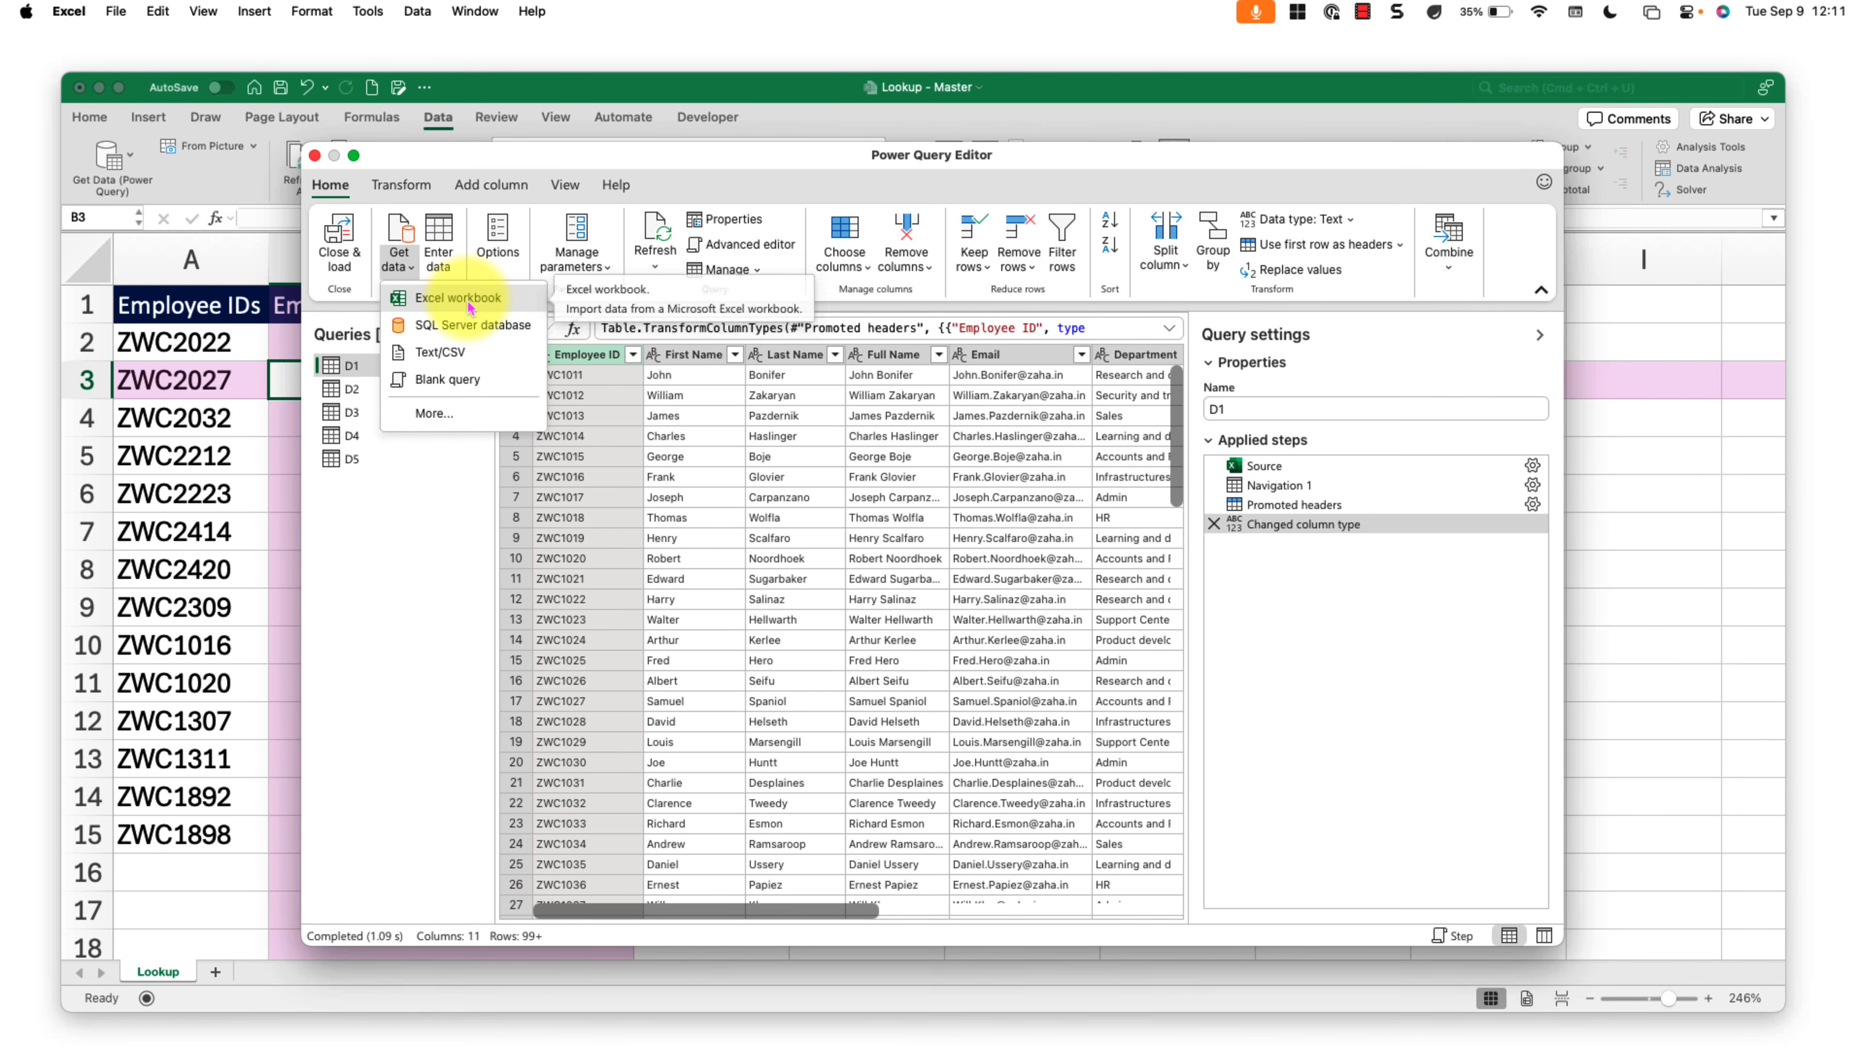
{"action": "left_click", "coordinate": [458, 298]}
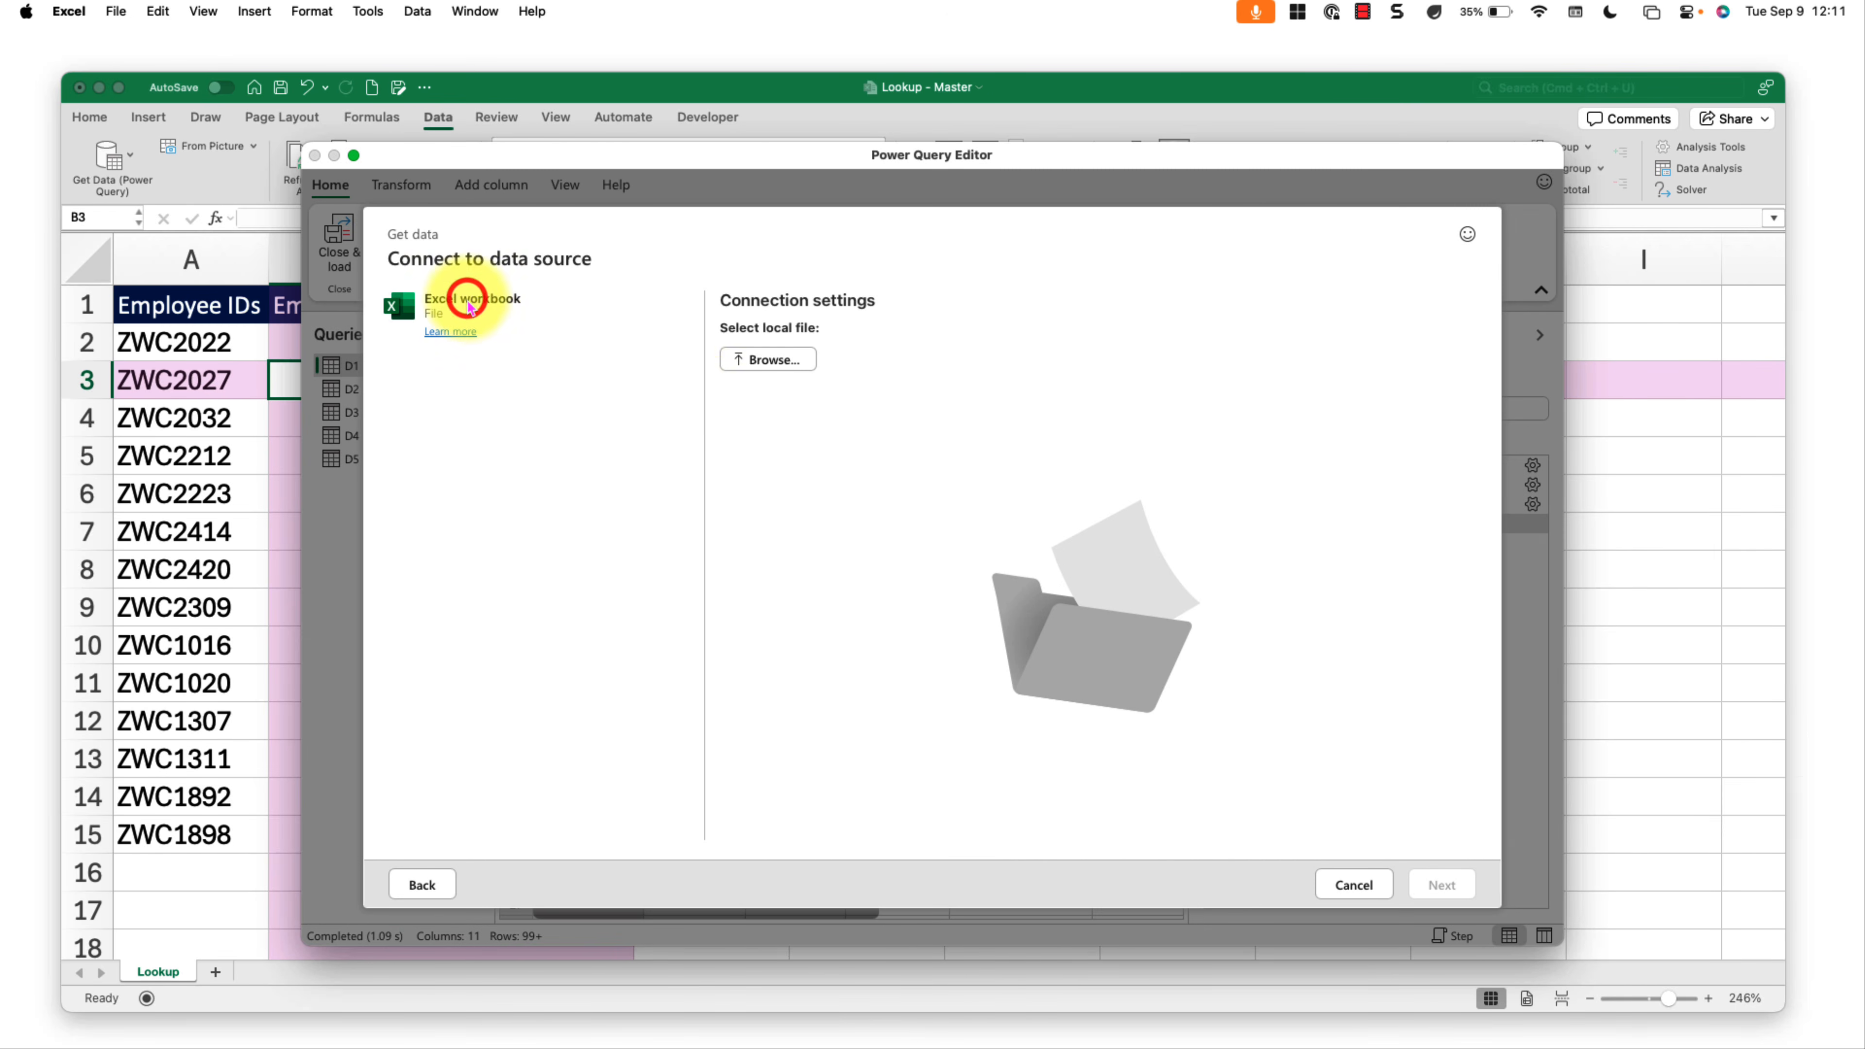
{"action": "left_click", "coordinate": [864, 446]}
{"action": "left_click", "coordinate": [772, 359]}
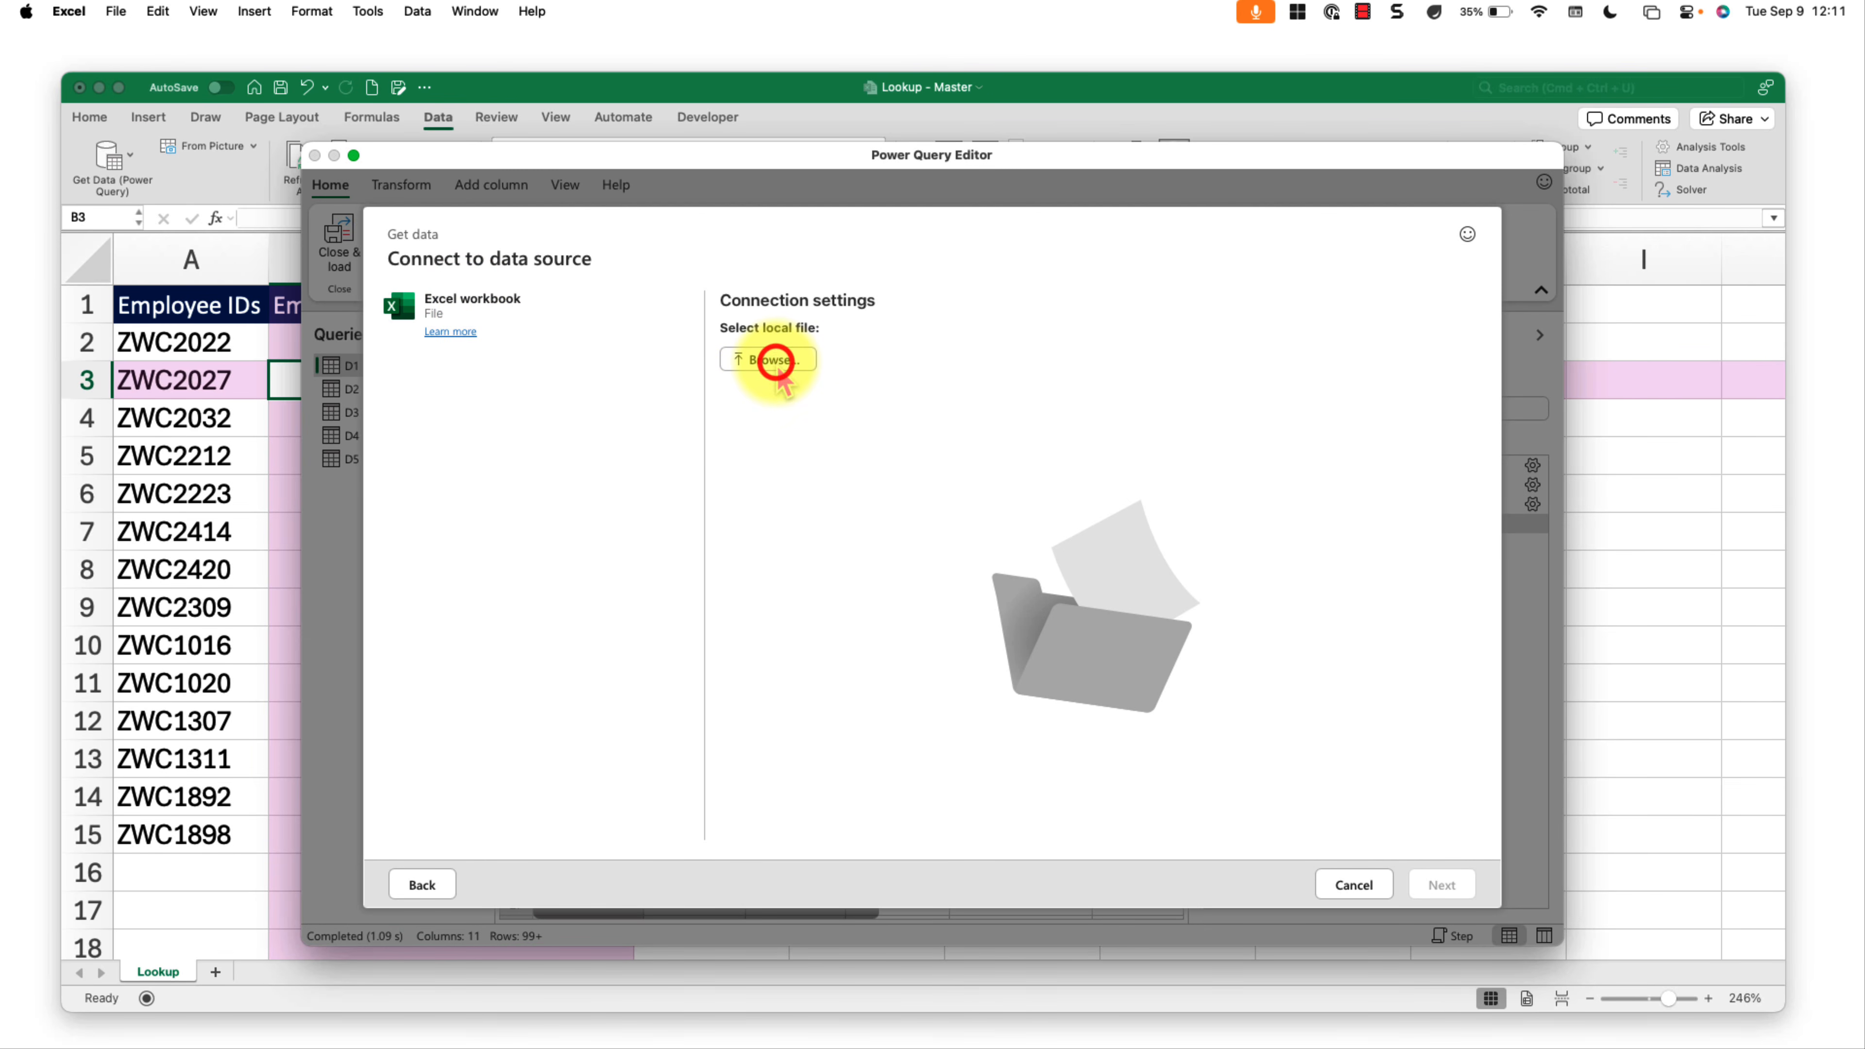
{"action": "left_click", "coordinate": [1190, 304]}
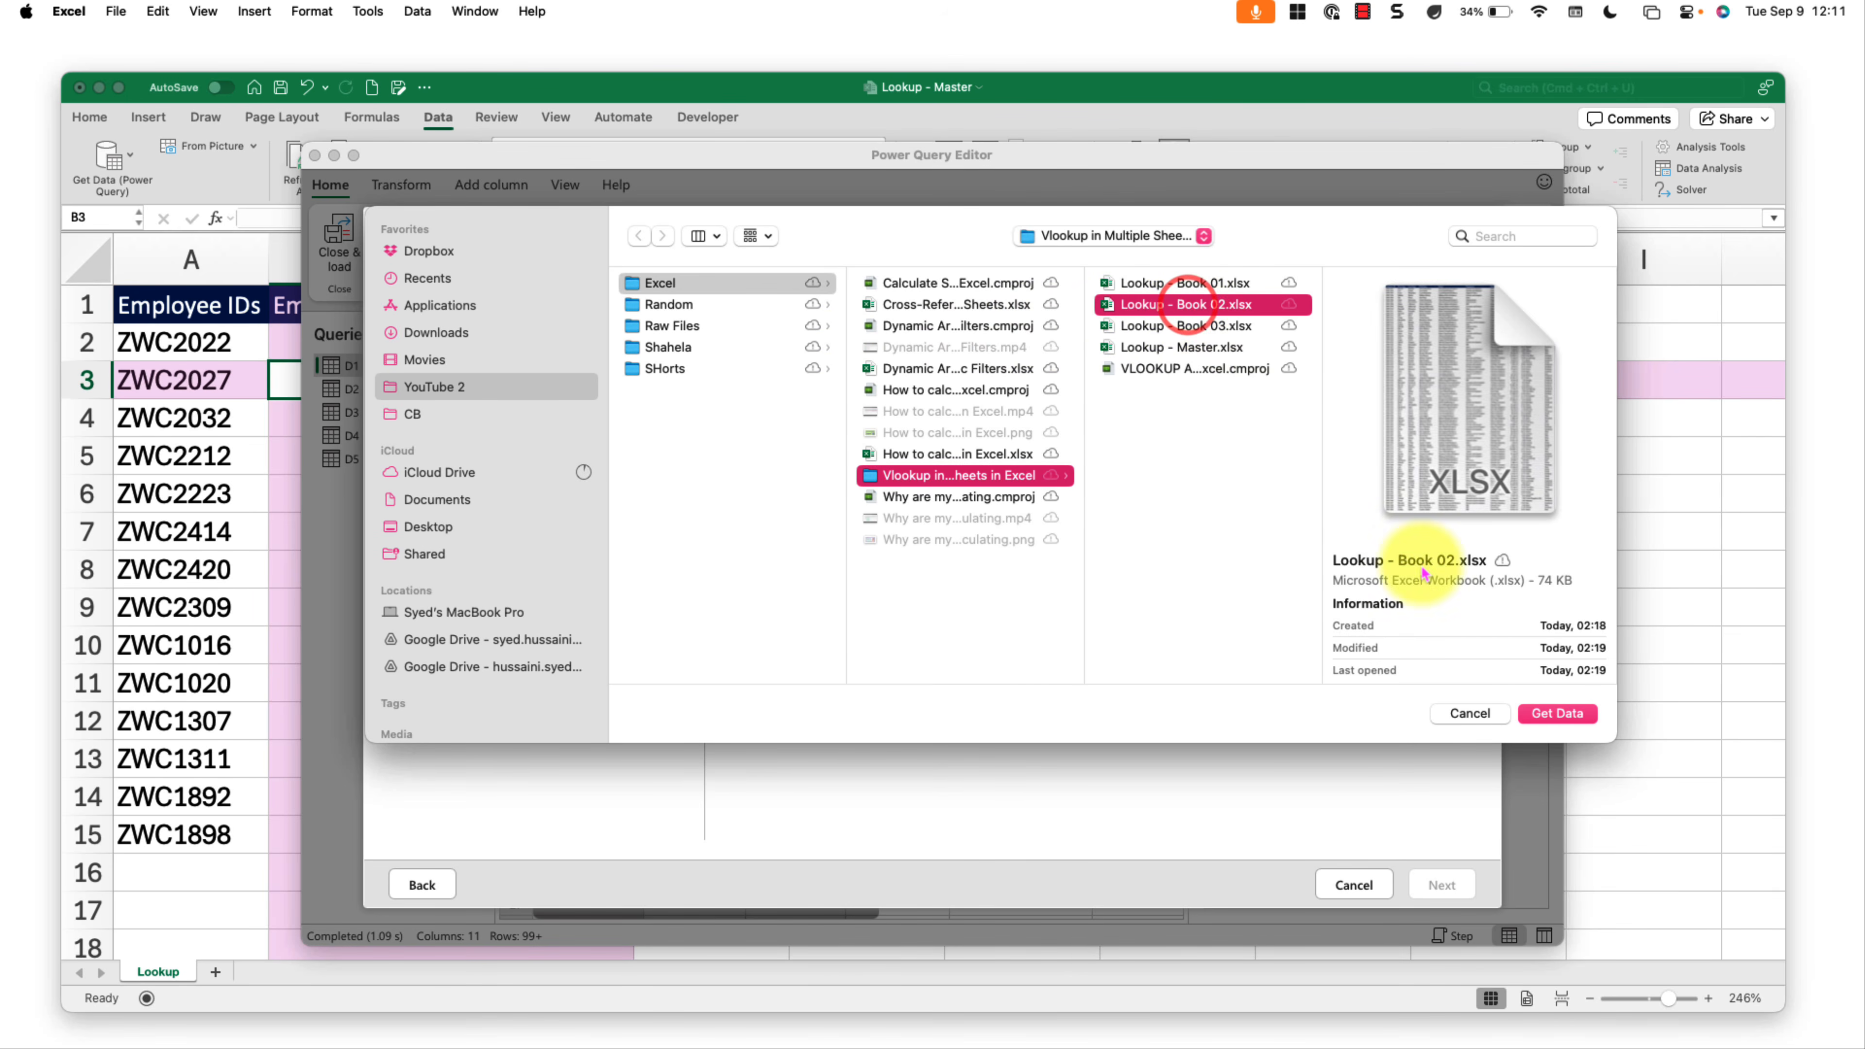
{"action": "left_click", "coordinate": [1558, 716]}
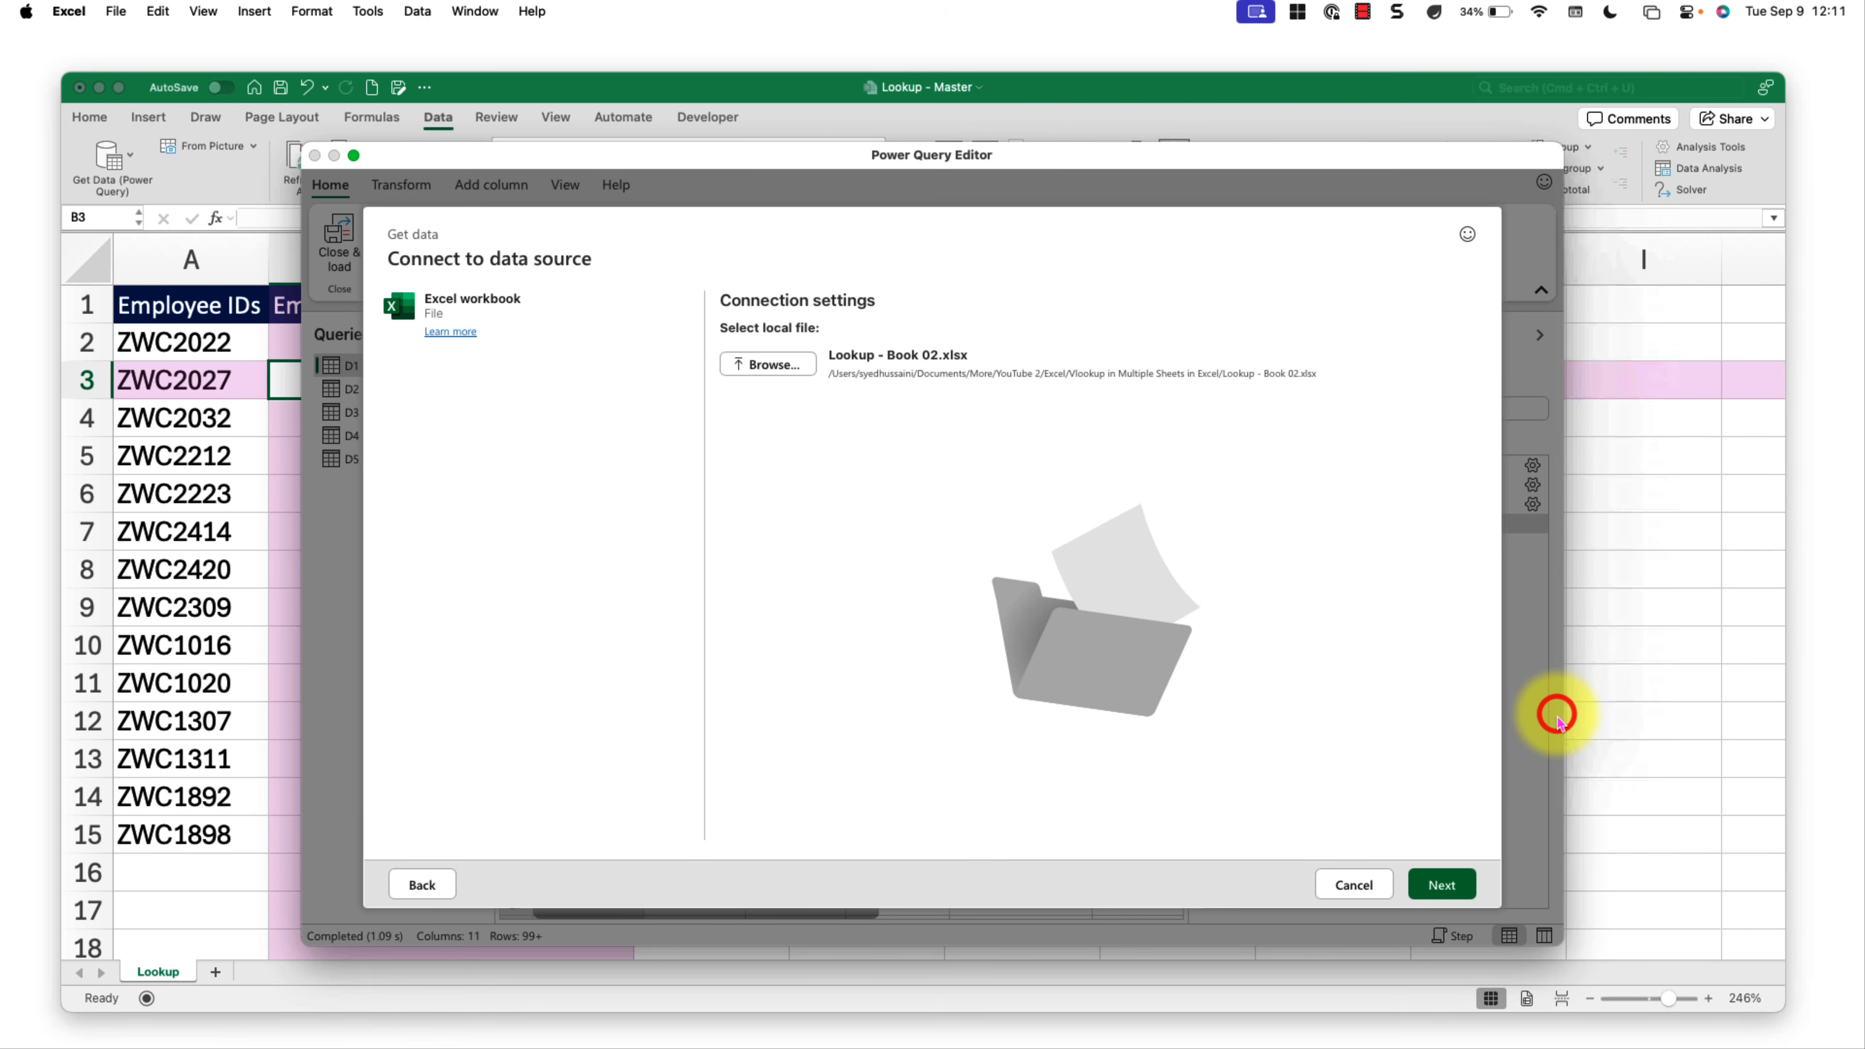
{"action": "left_click", "coordinate": [1439, 885]}
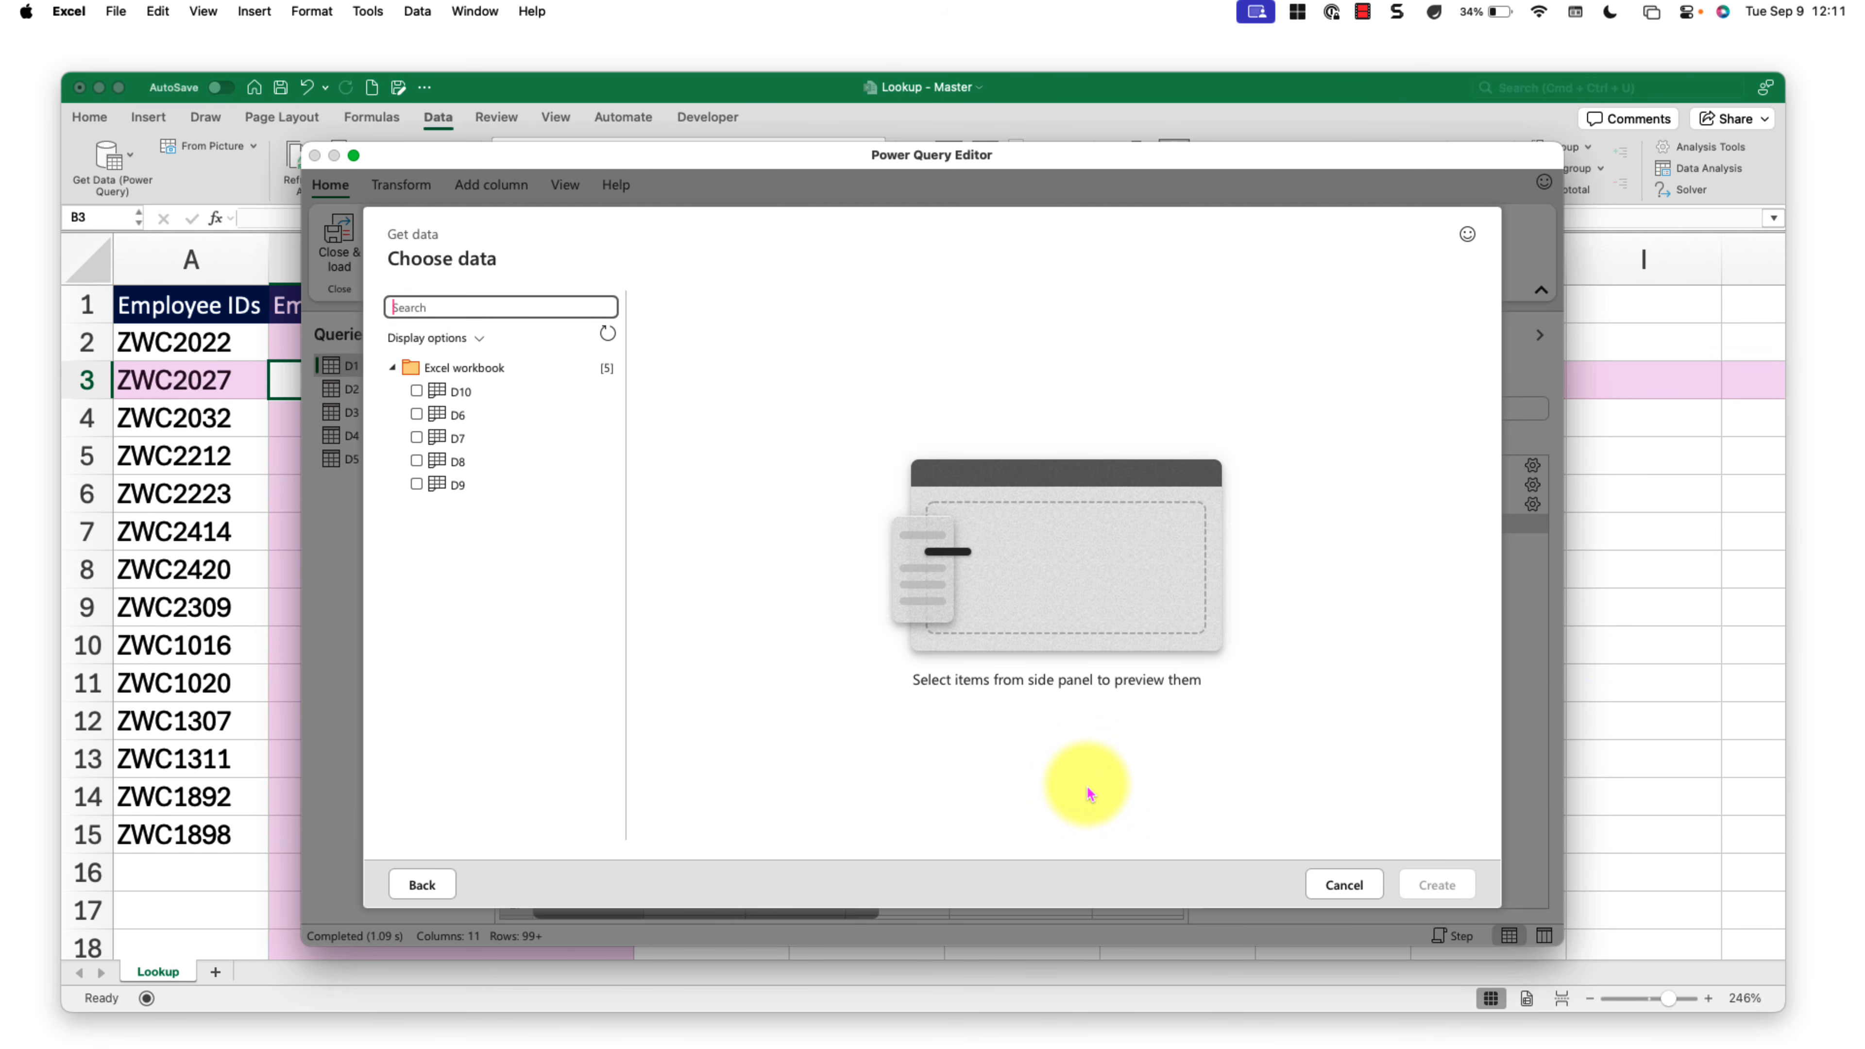
Step: Select all five sheets, D6 to D10, from Lookup - Book 02 and create queries from them
{"action": "left_click", "coordinate": [417, 391]}
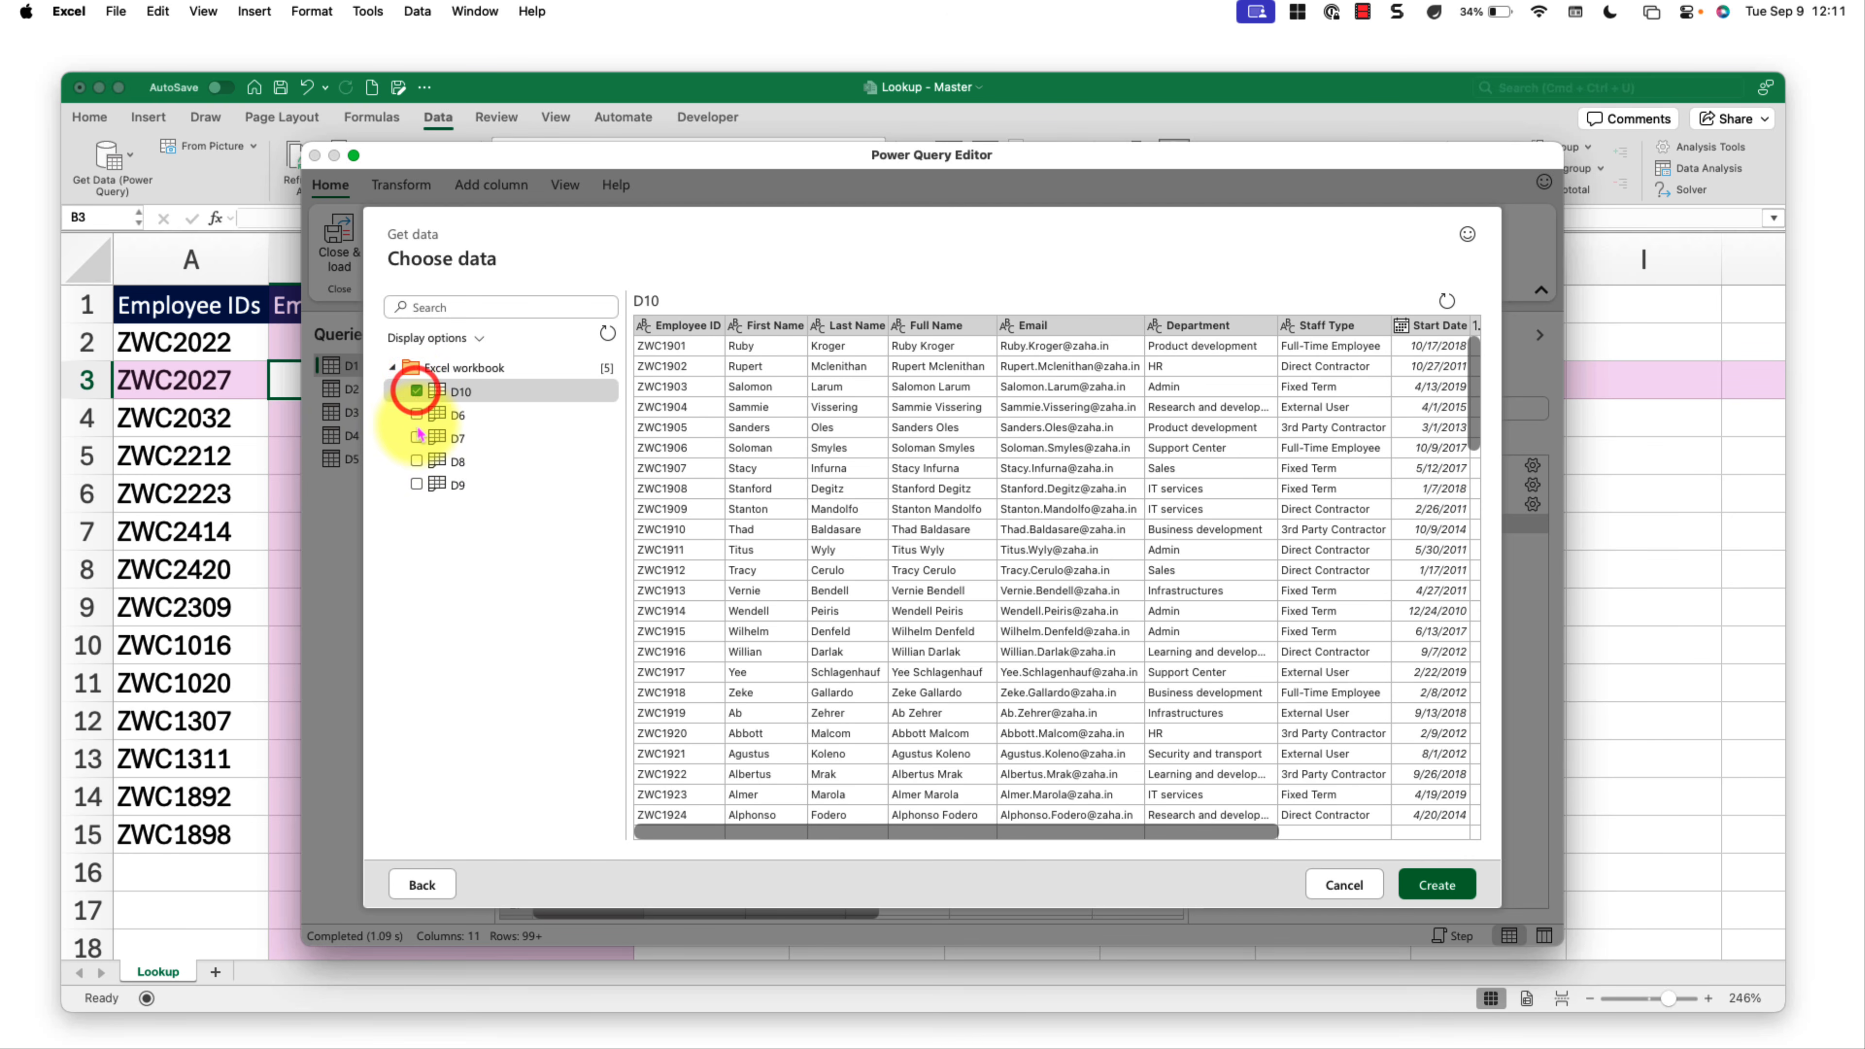
{"action": "left_click", "coordinate": [416, 414]}
{"action": "left_click", "coordinate": [416, 438]}
{"action": "left_click", "coordinate": [416, 461]}
{"action": "left_click", "coordinate": [417, 484]}
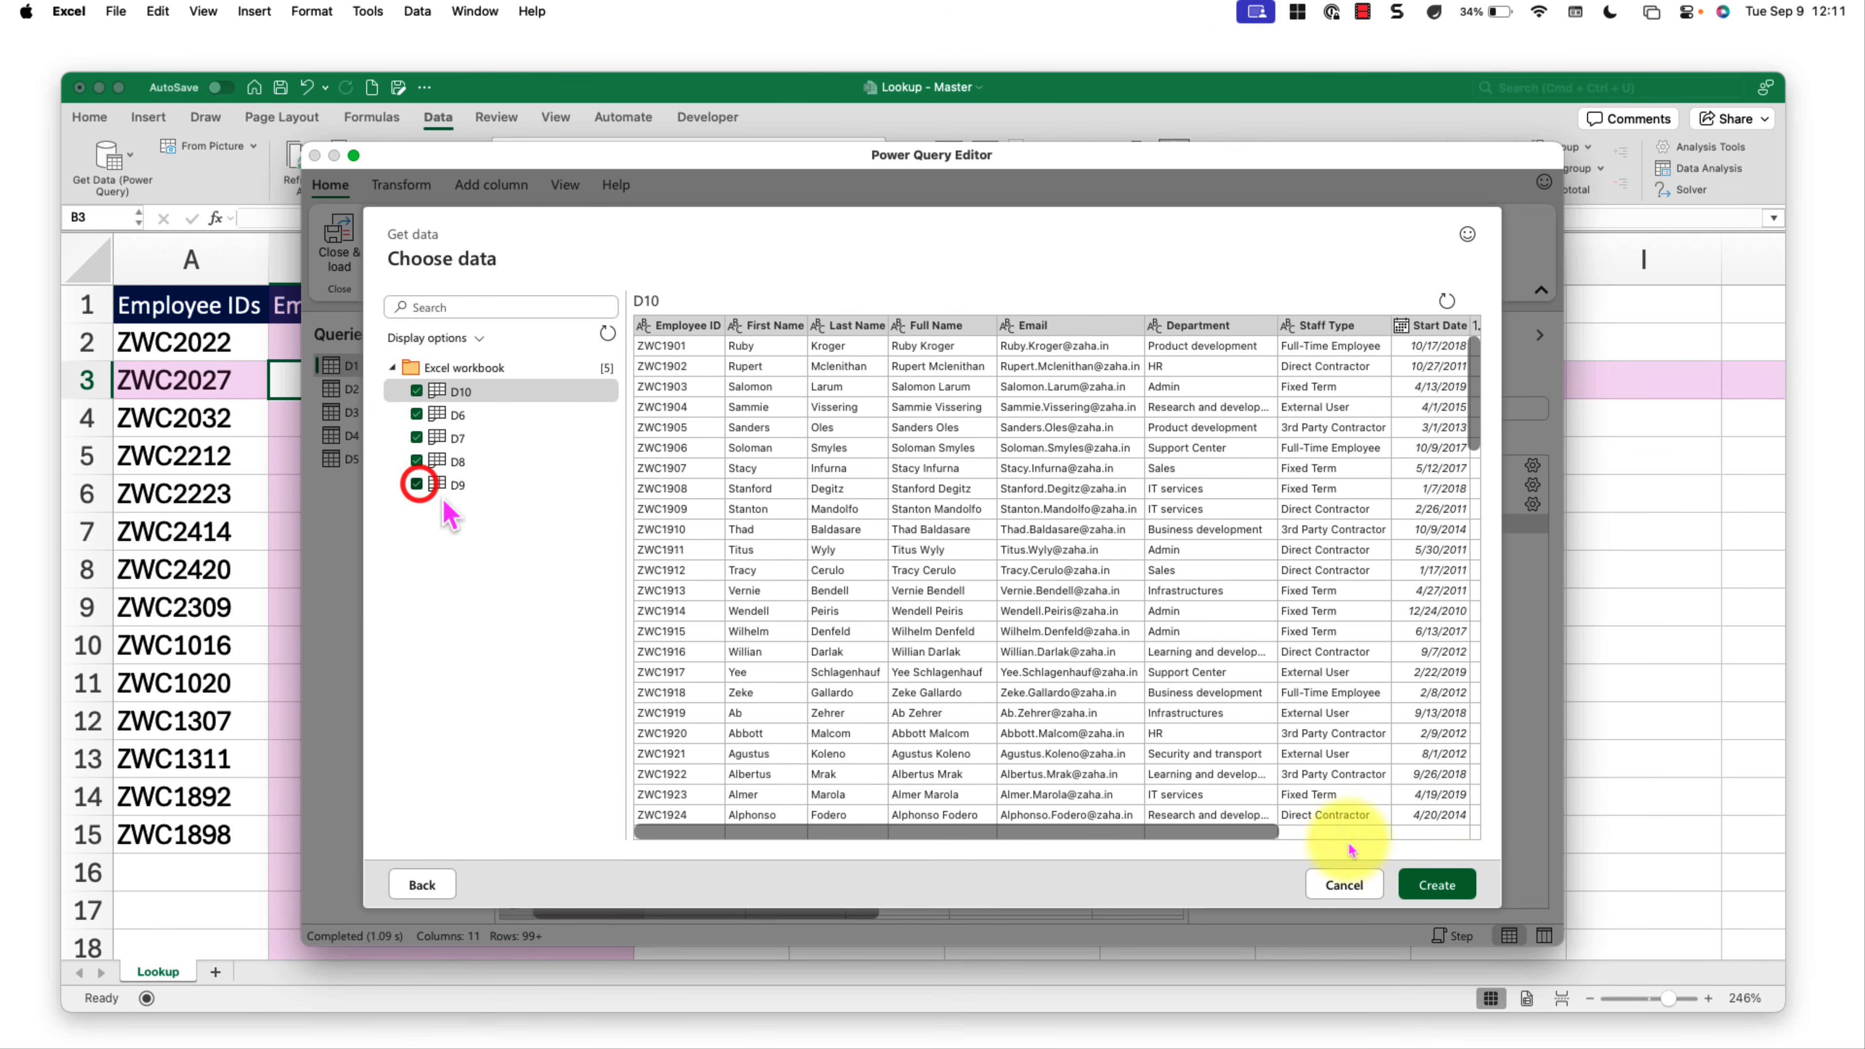
{"action": "left_click", "coordinate": [1466, 888]}
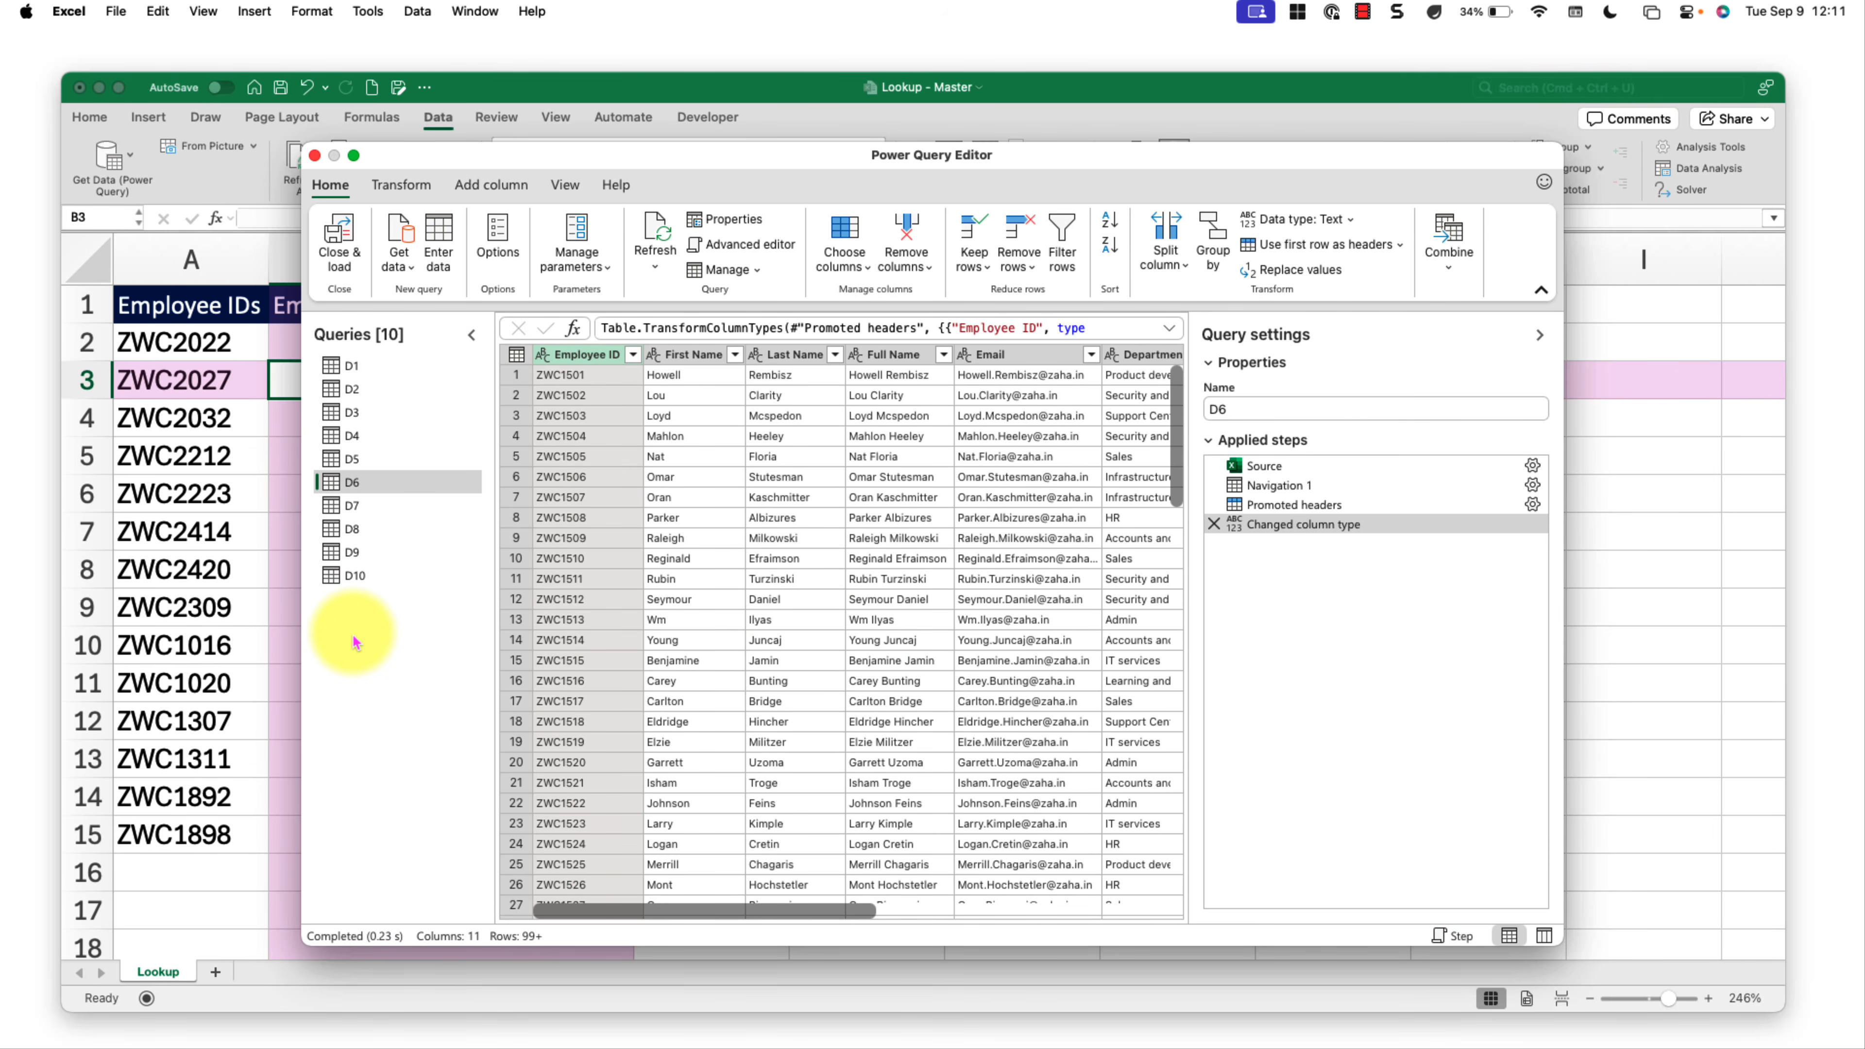
{"action": "left_click", "coordinate": [355, 643]}
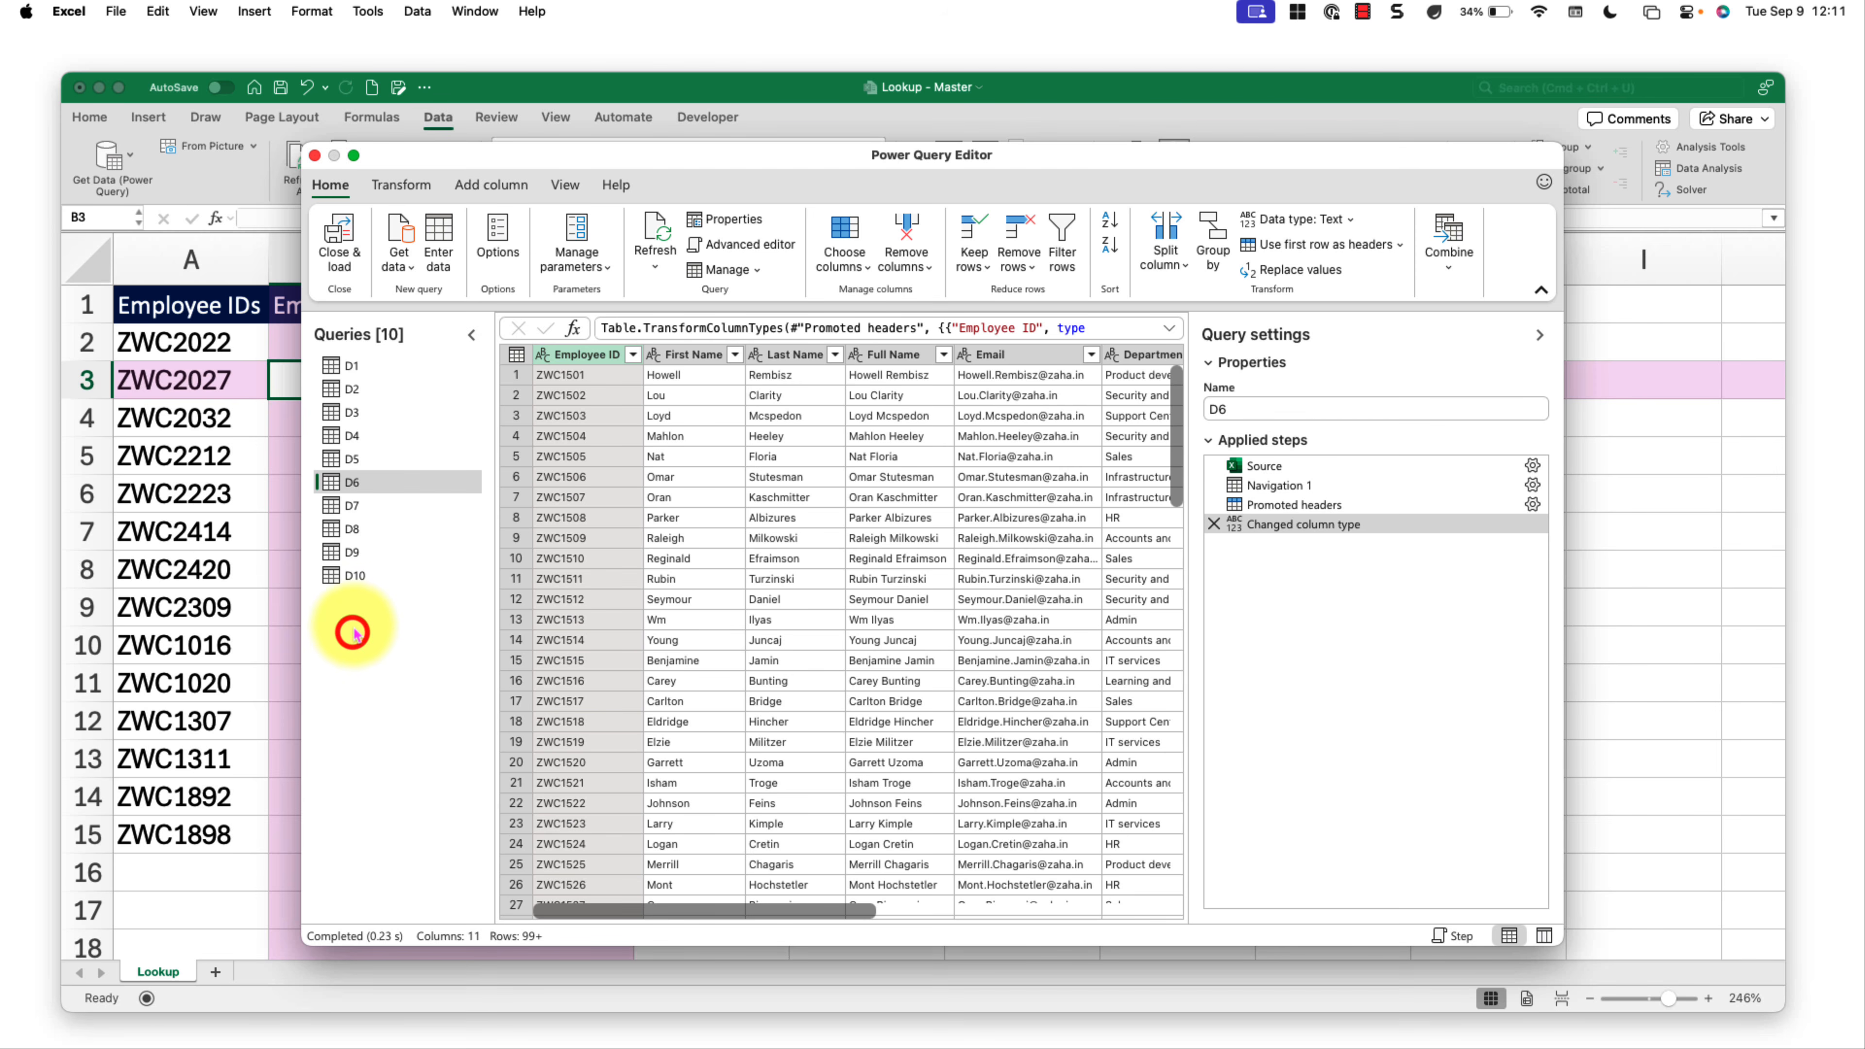
Step: Connect to the local Excel workbook Lookup - Book 03.xlsx as a third data source and proceed to its sheet list
{"action": "left_click", "coordinate": [396, 265]}
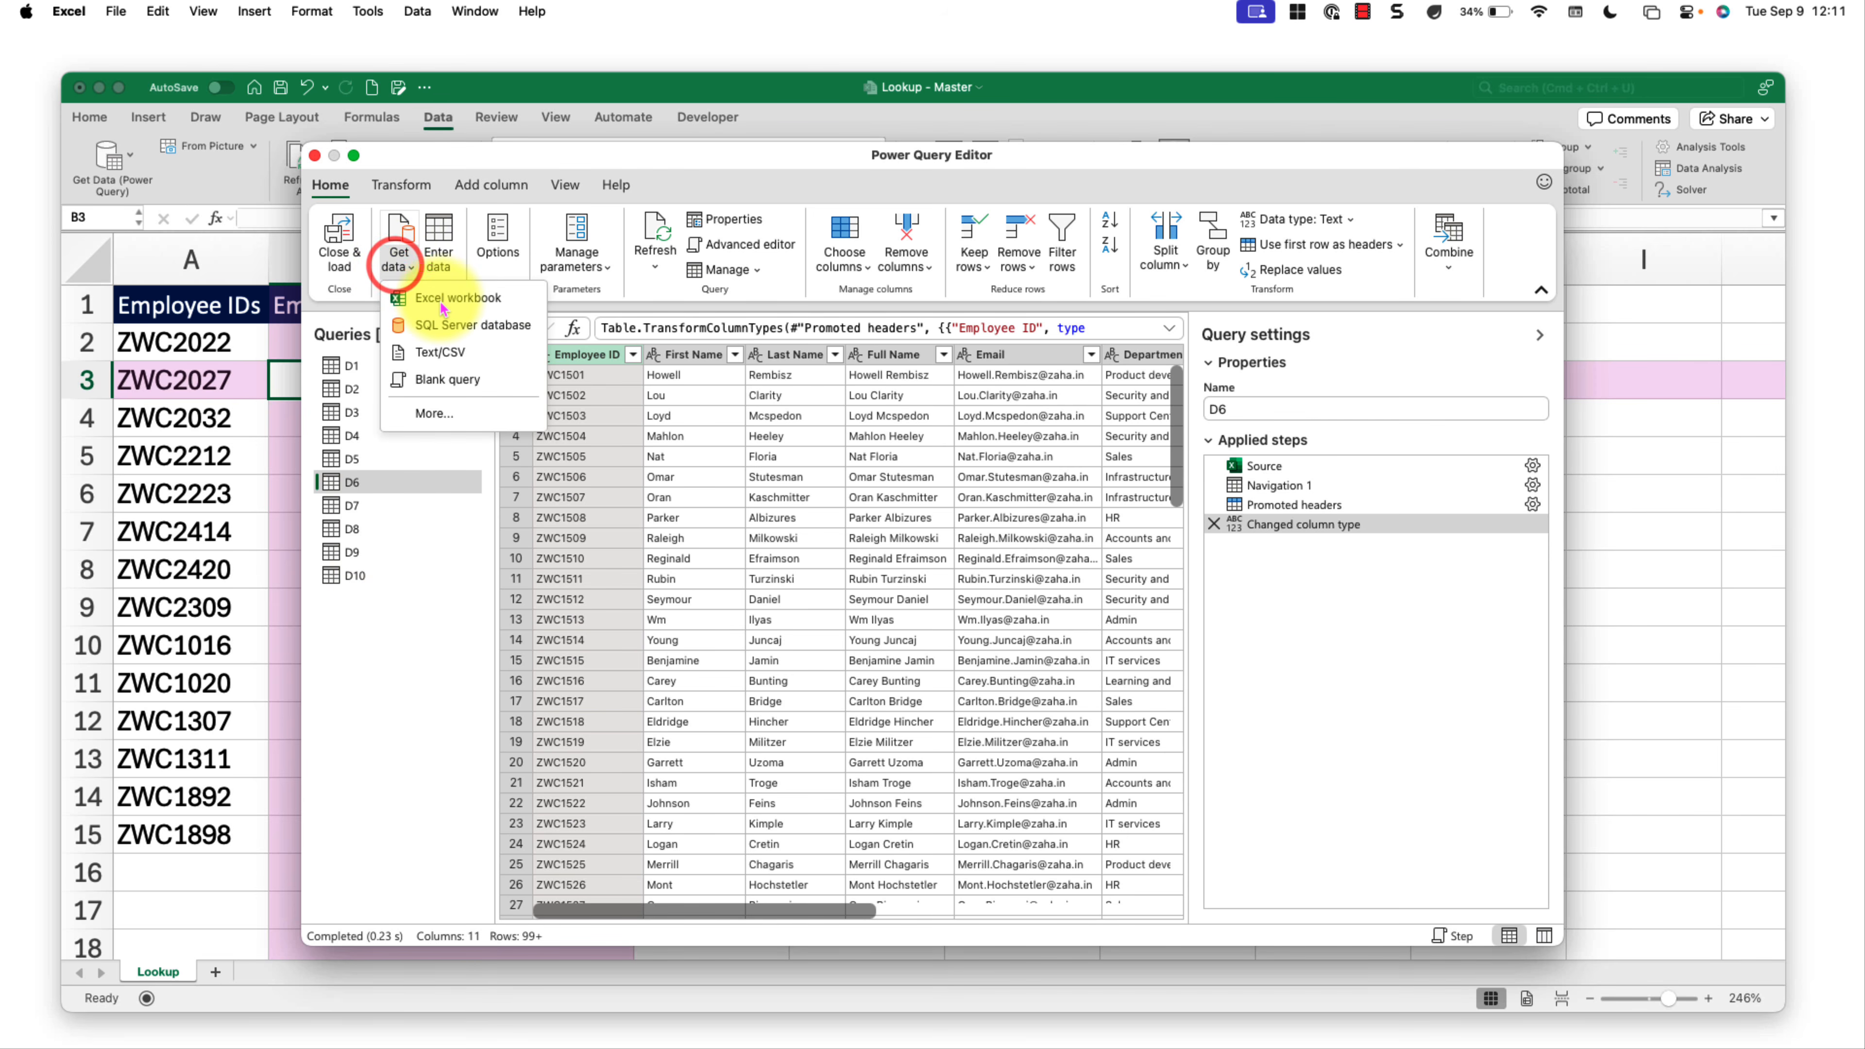
{"action": "left_click", "coordinate": [443, 301]}
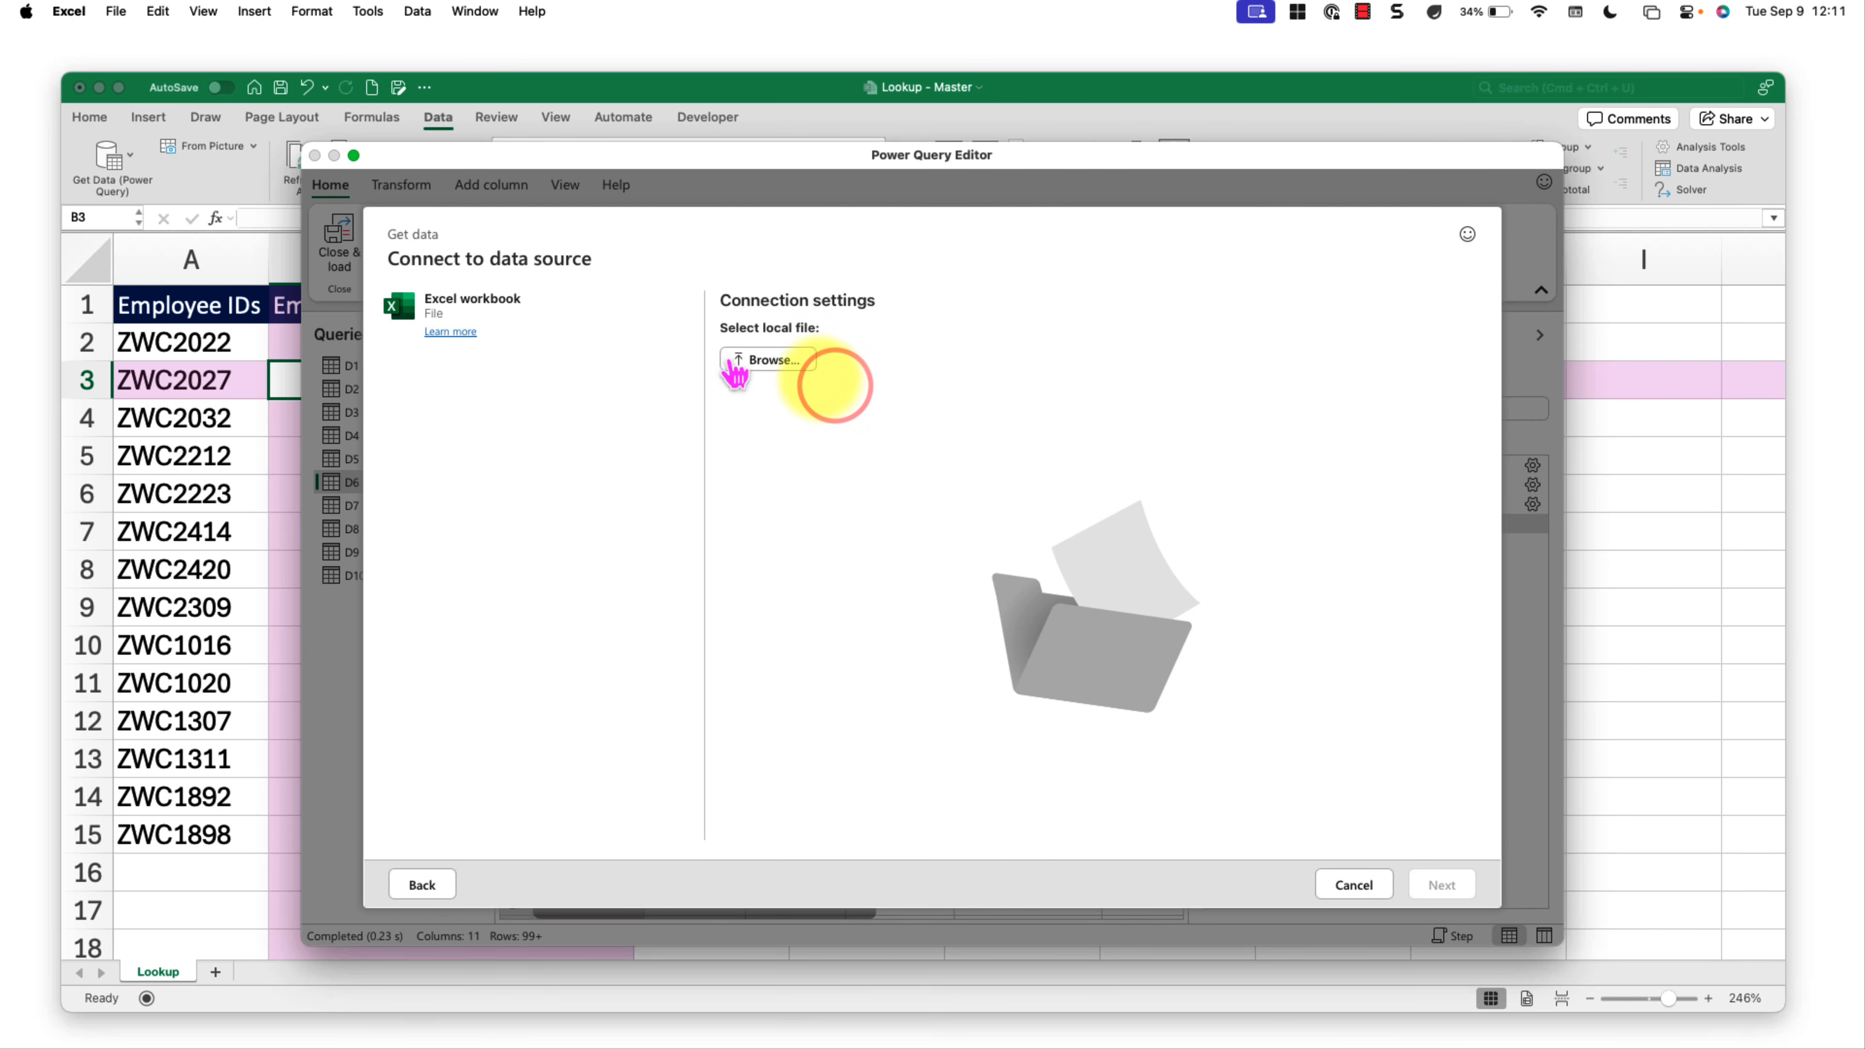
{"action": "left_click", "coordinate": [795, 367]}
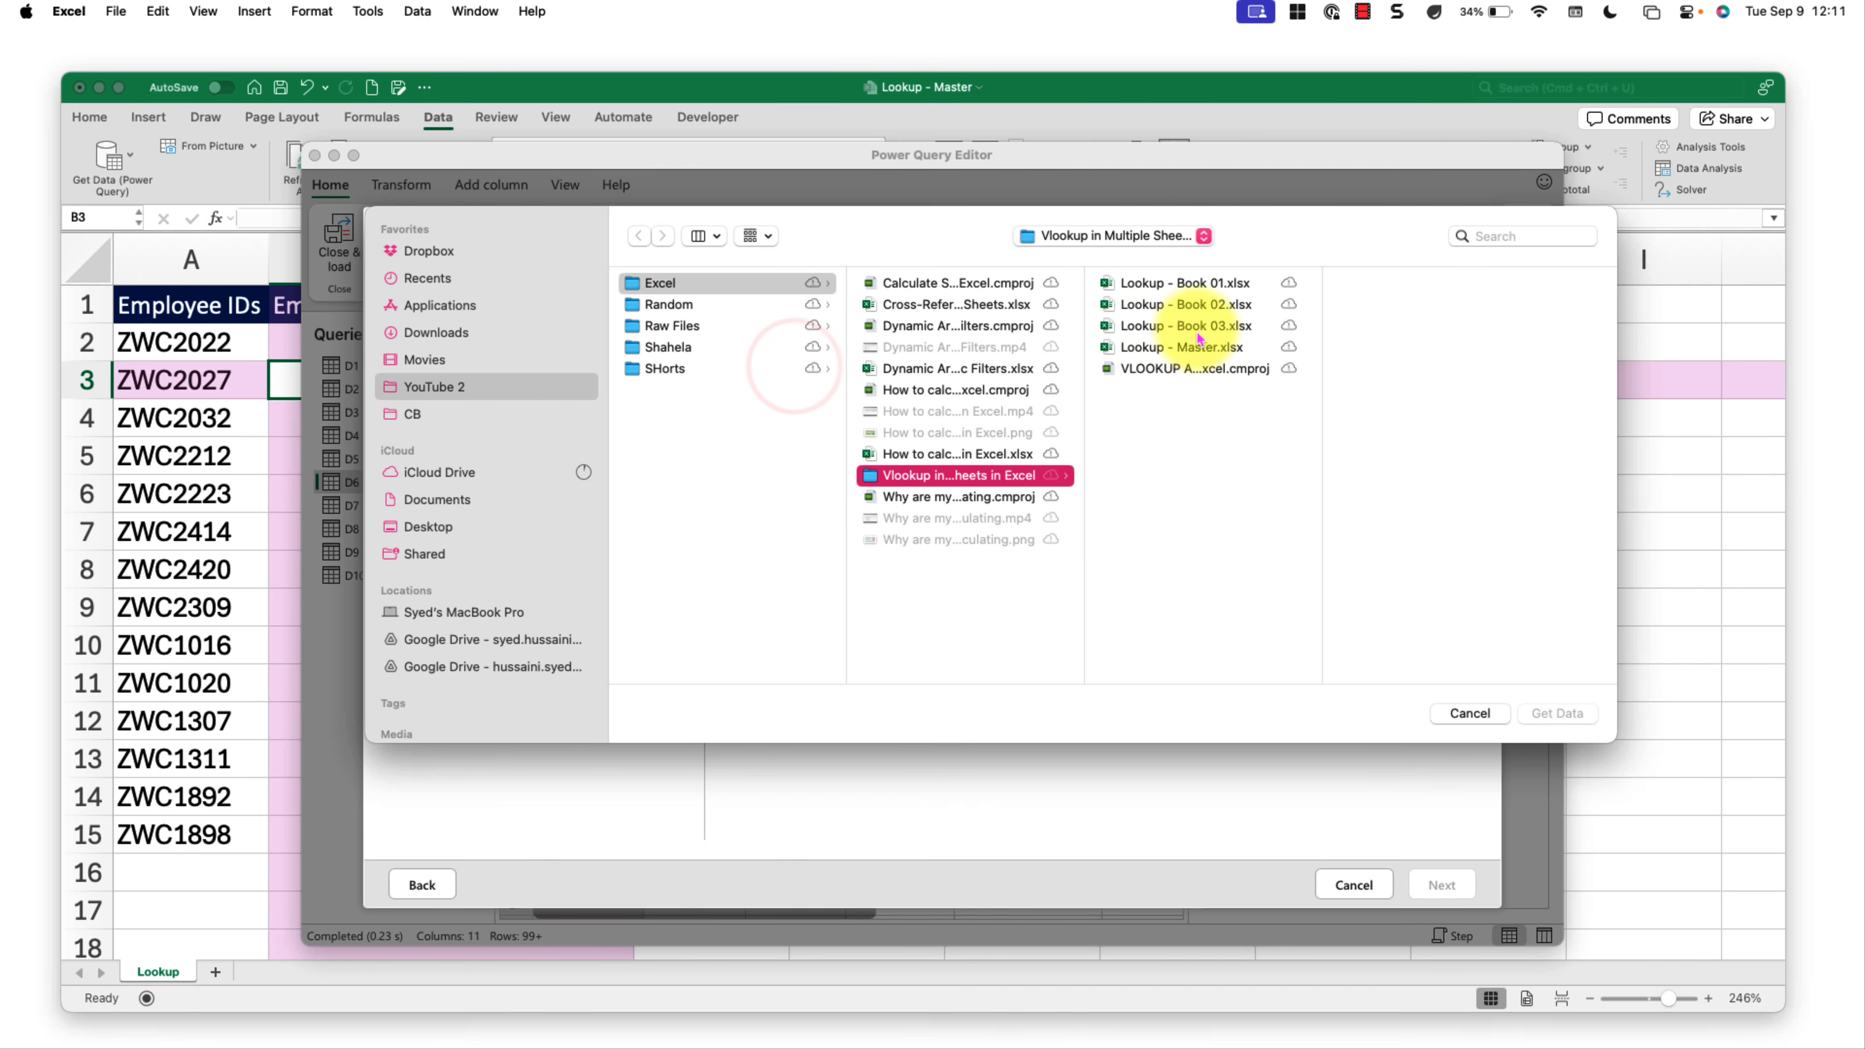
{"action": "left_click", "coordinate": [1196, 325]}
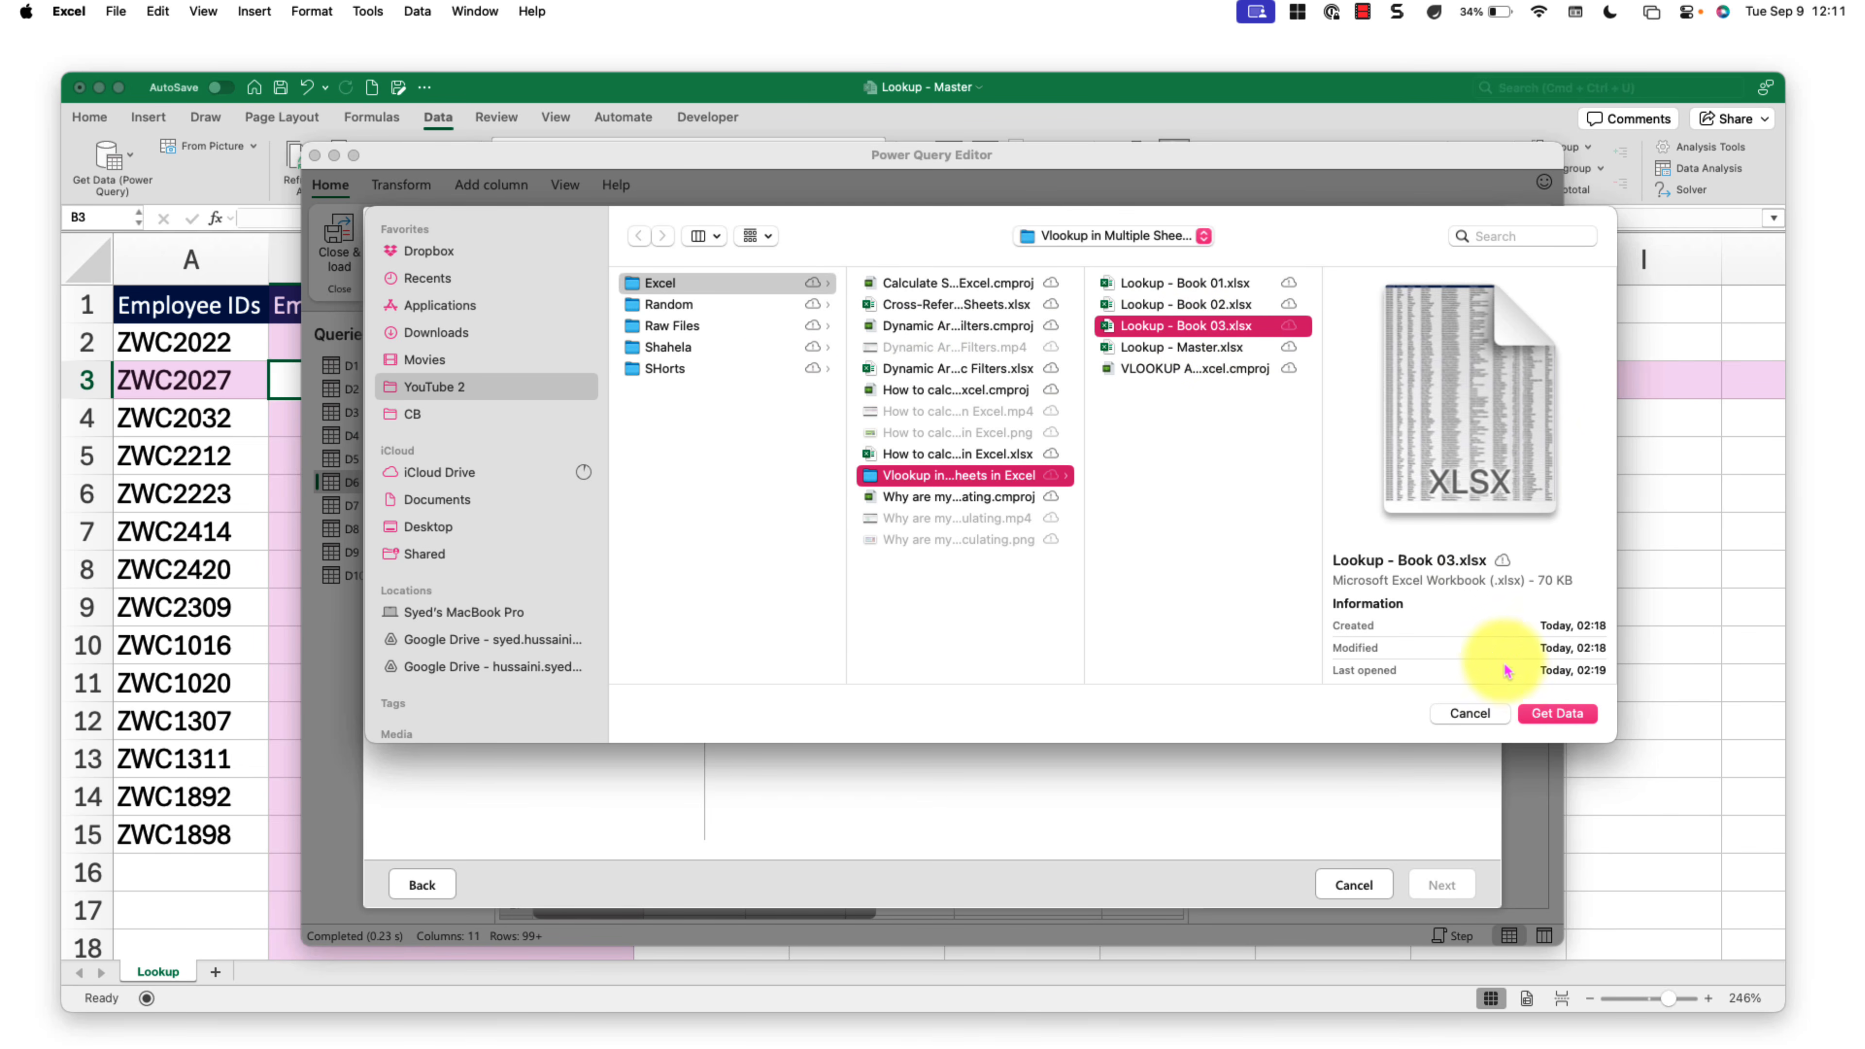
{"action": "left_click", "coordinate": [1556, 714]}
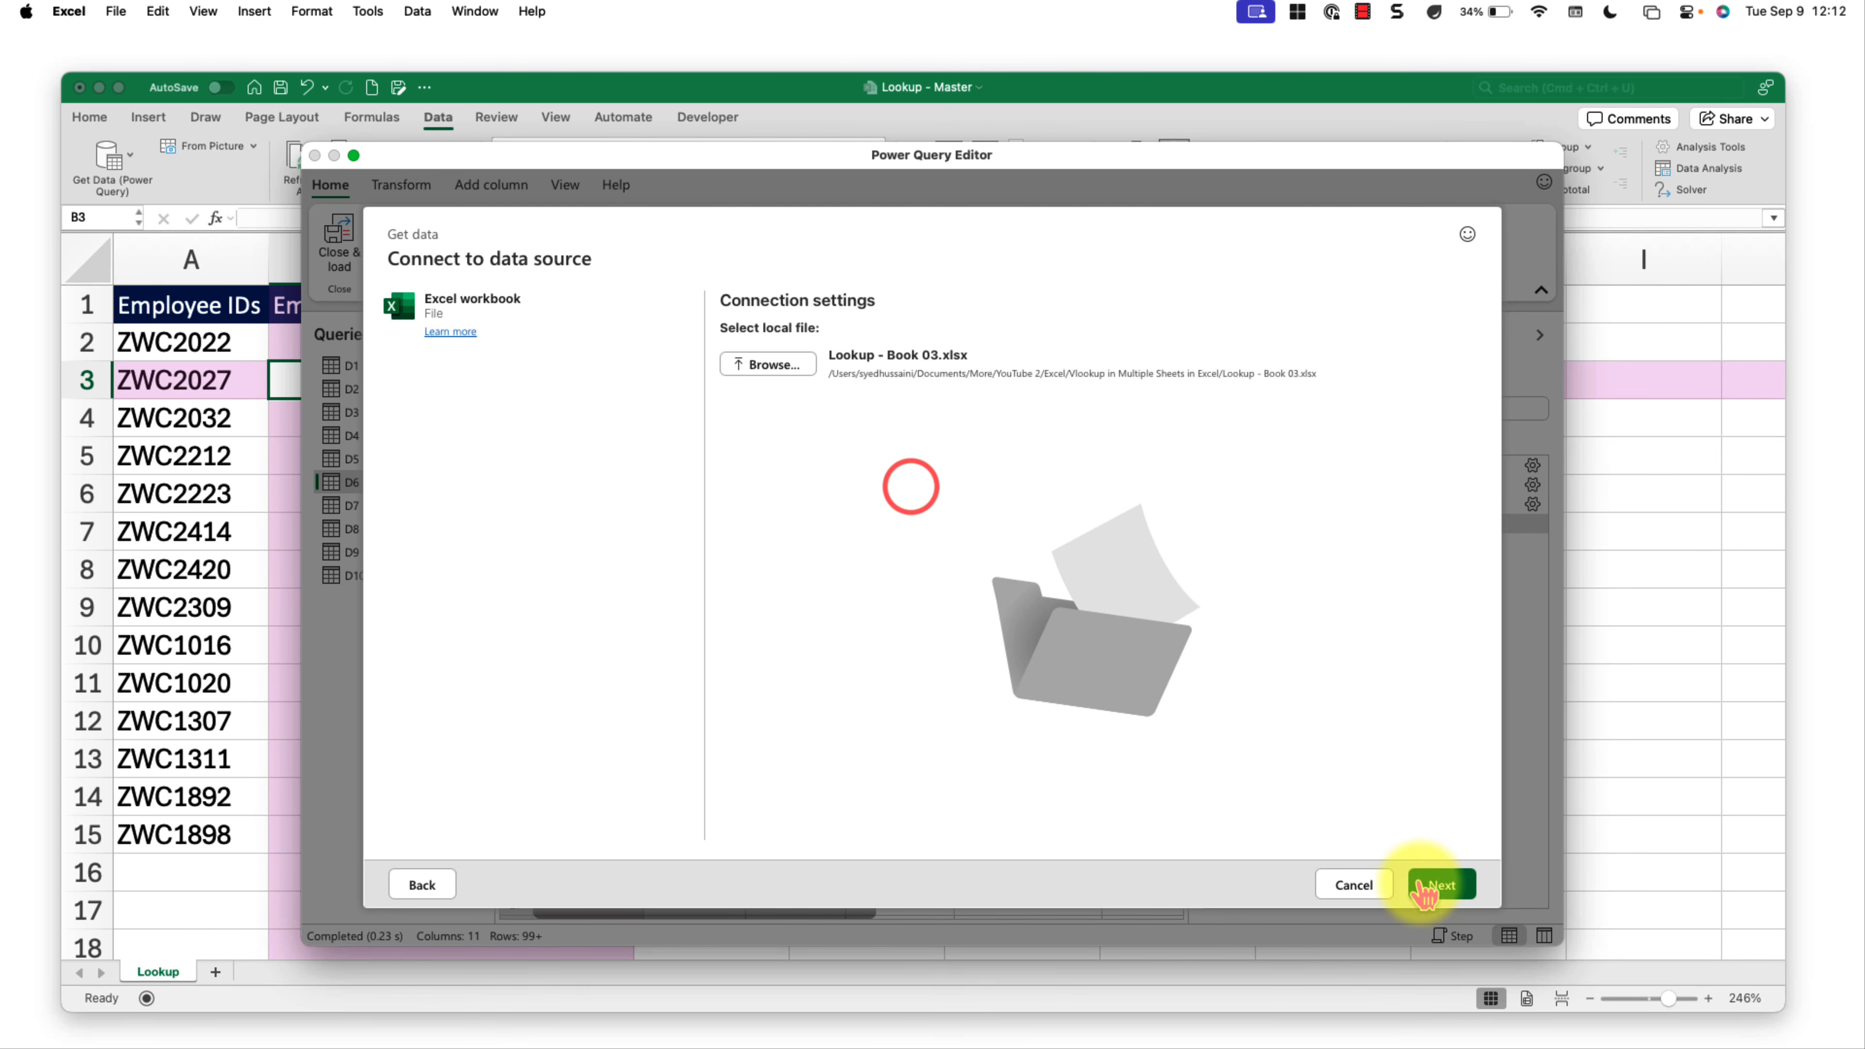
{"action": "left_click", "coordinate": [1439, 884]}
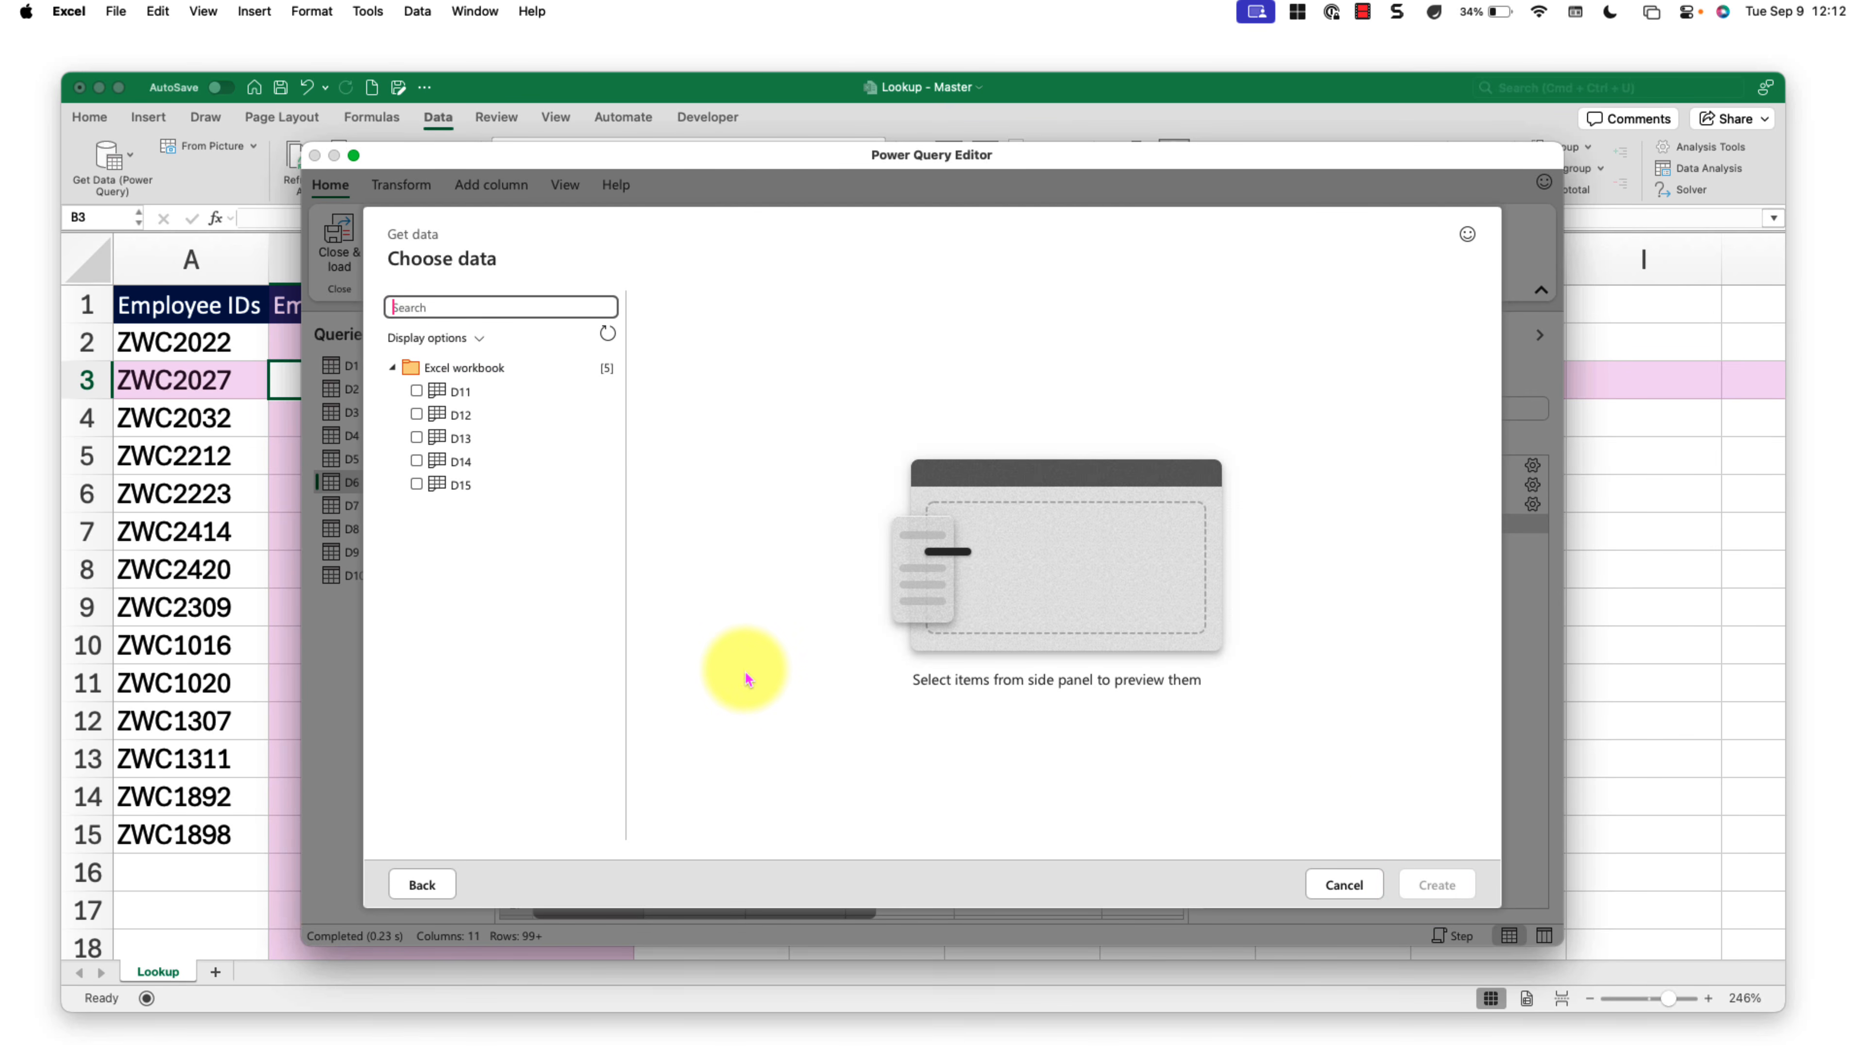
Step: Select all five sheets, D11 to D15, from Lookup - Book 03 and create queries from them
{"action": "left_click", "coordinate": [416, 390]}
{"action": "left_click", "coordinate": [416, 438]}
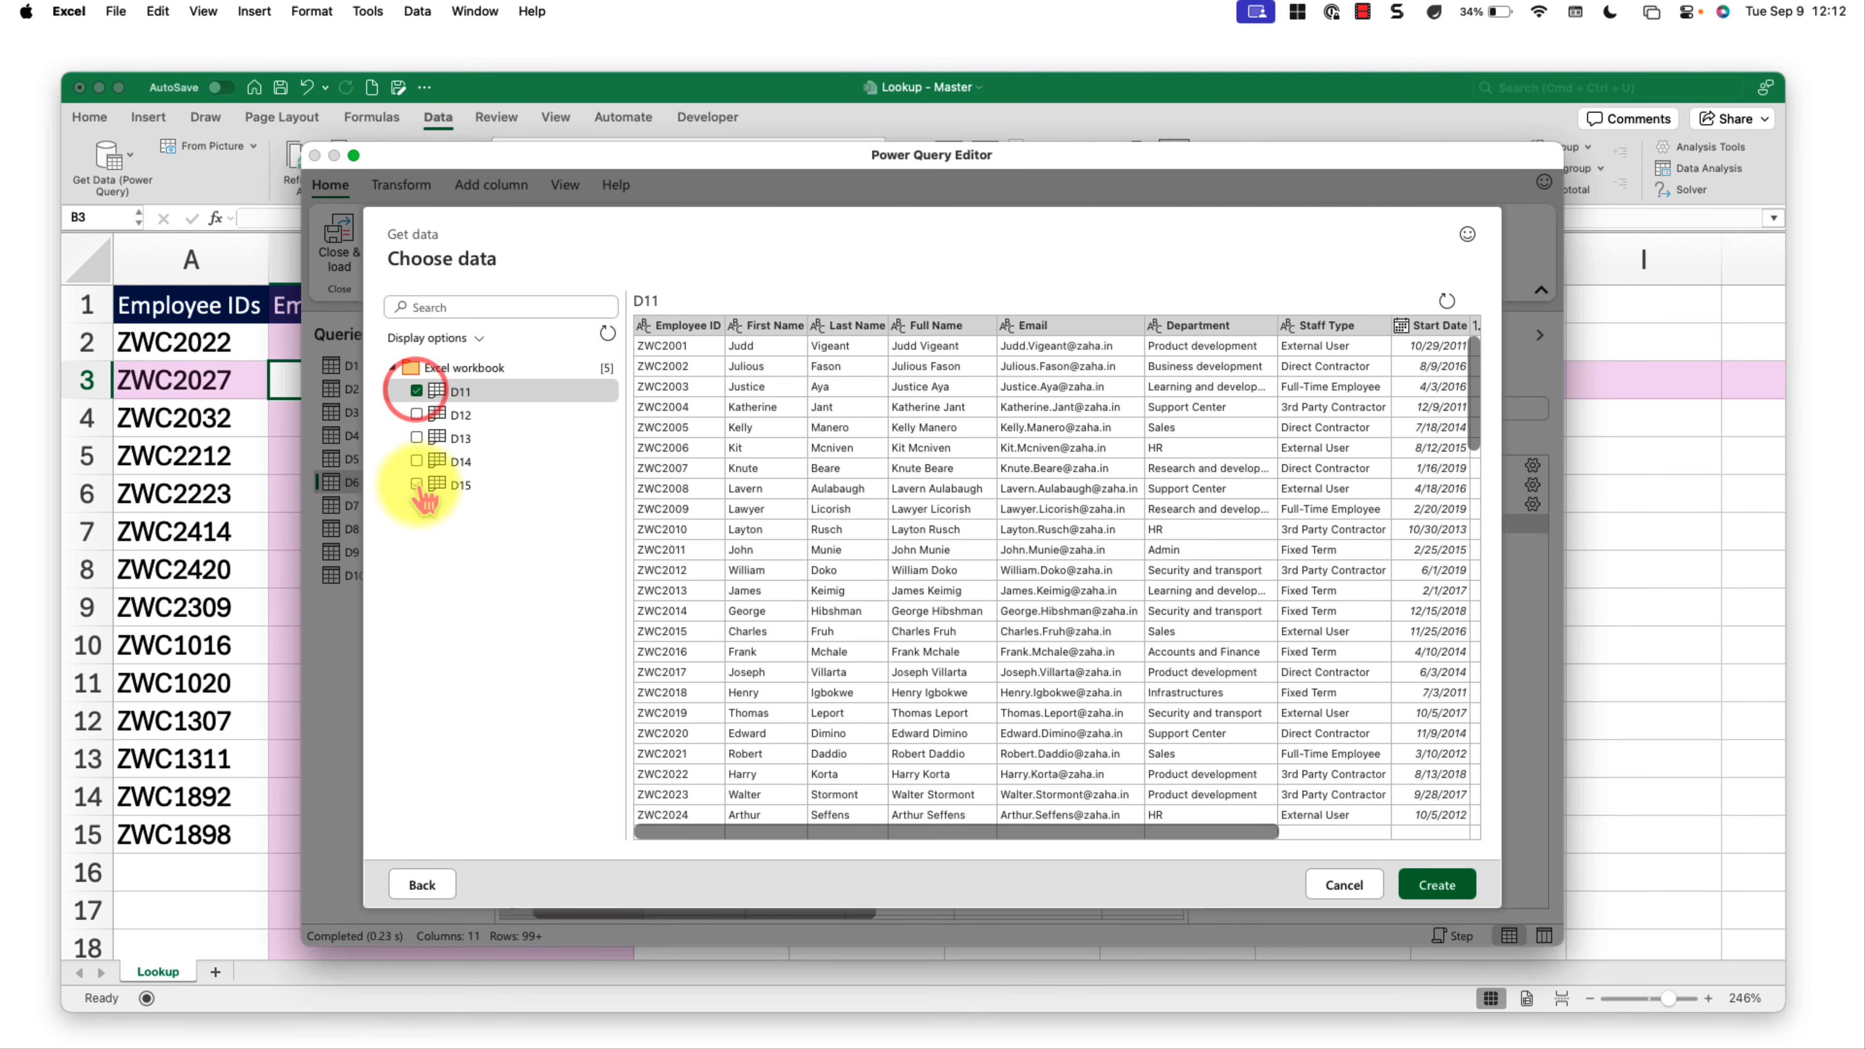
{"action": "left_click", "coordinate": [416, 460]}
{"action": "left_click", "coordinate": [416, 484]}
{"action": "left_click", "coordinate": [1436, 884]}
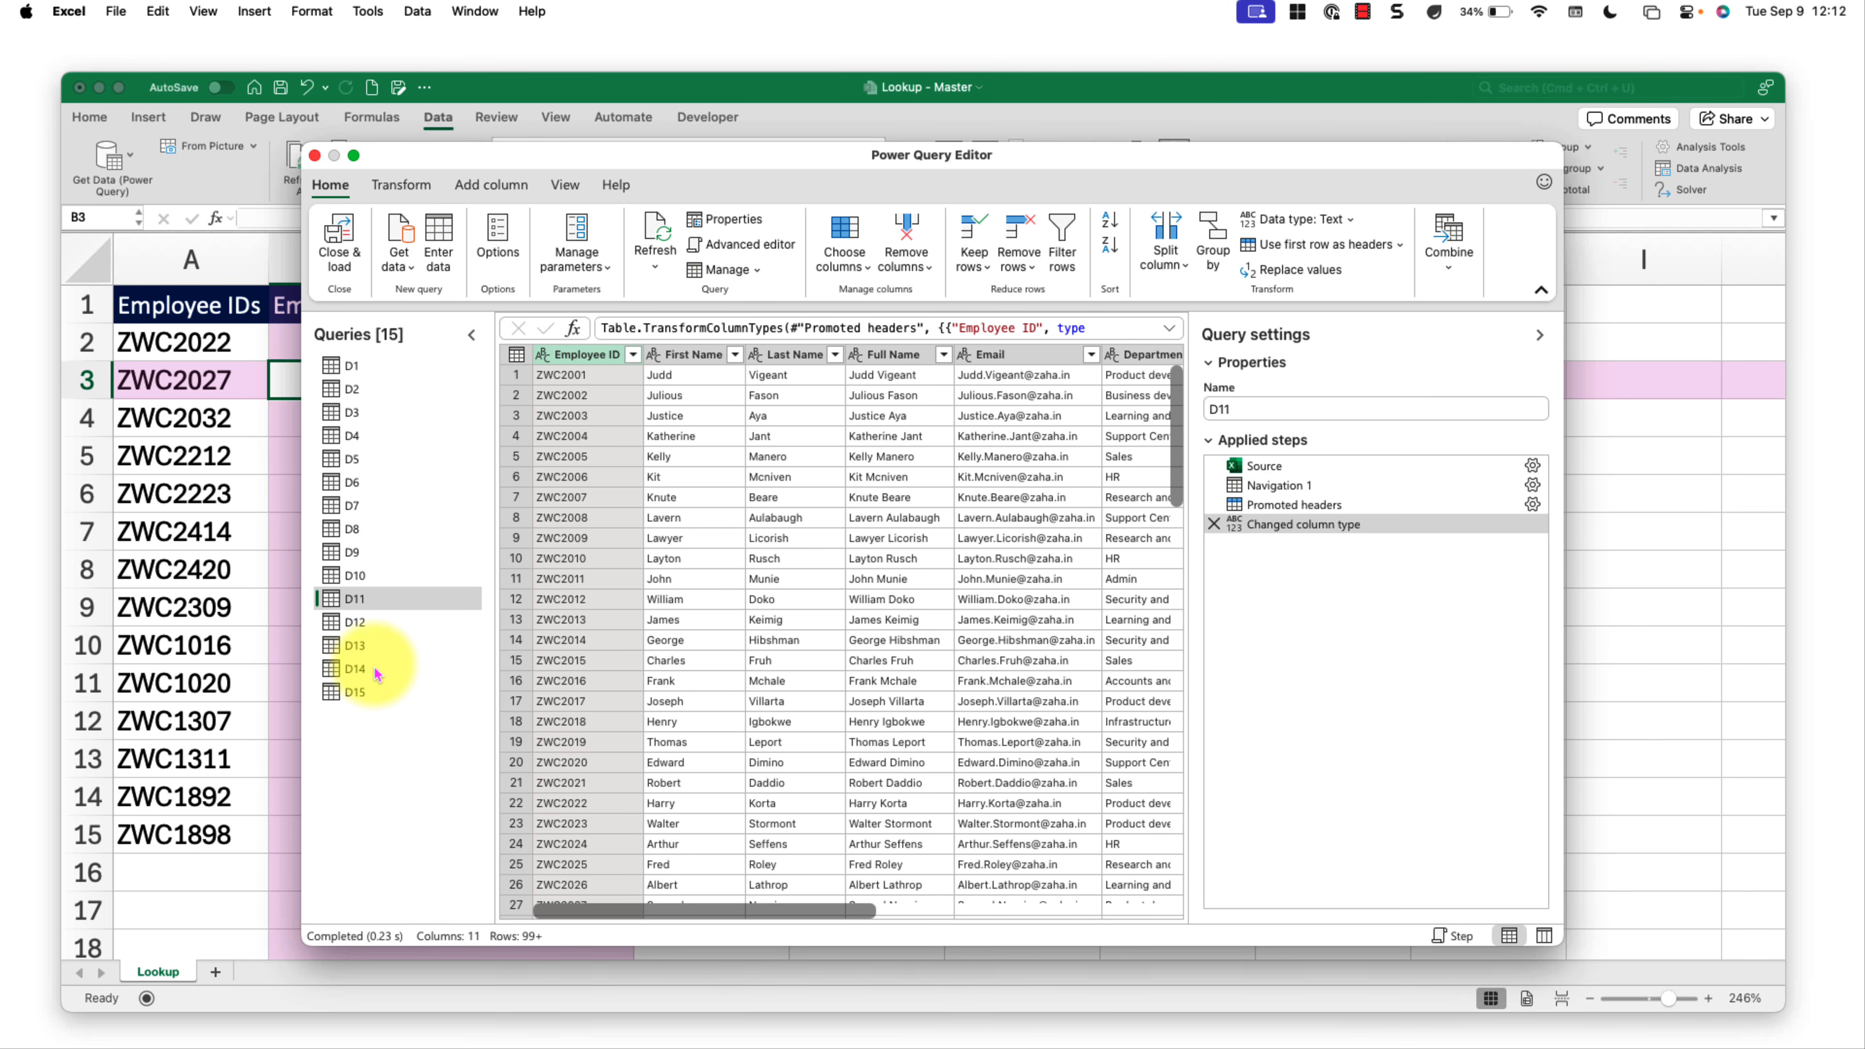
Step: Select all queries from D1 to D15 and start Append queries as new, set to three or more tables
{"action": "key", "text": "Home"}
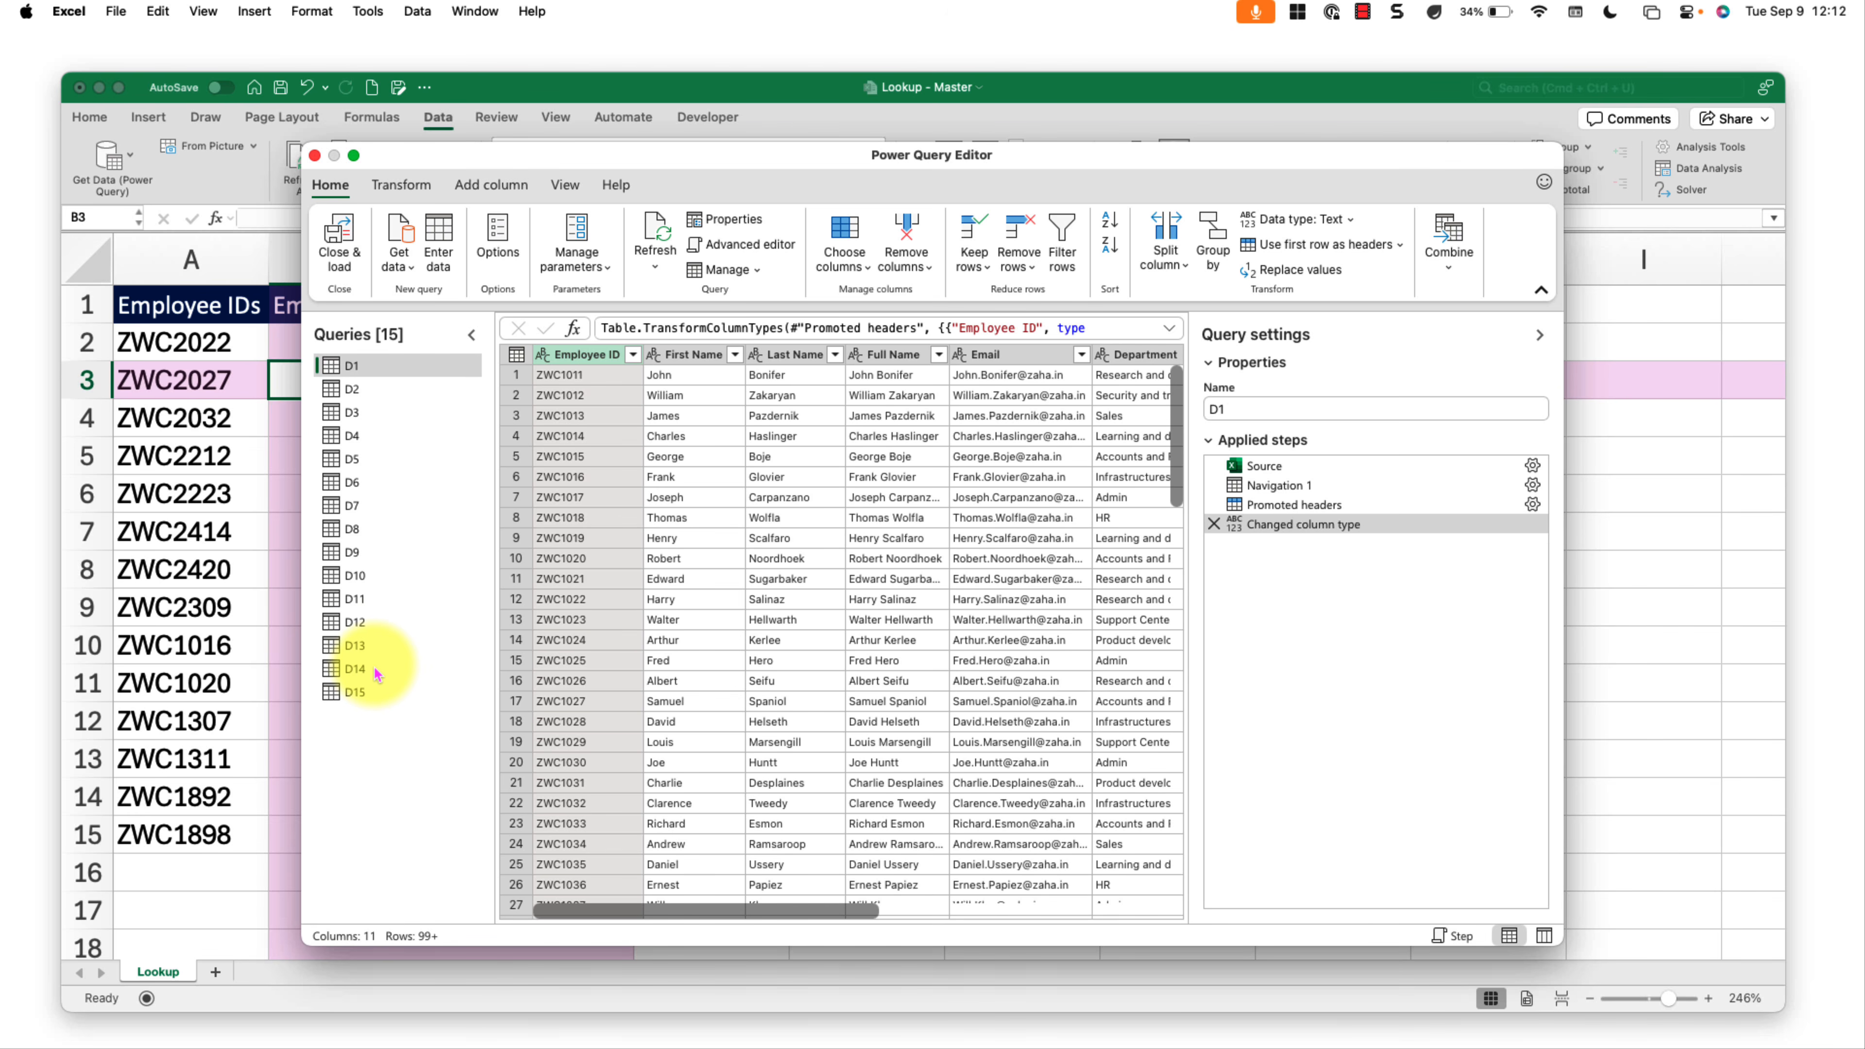
{"action": "left_click", "coordinate": [376, 365]}
{"action": "left_click", "coordinate": [379, 694], "text": "shift"}
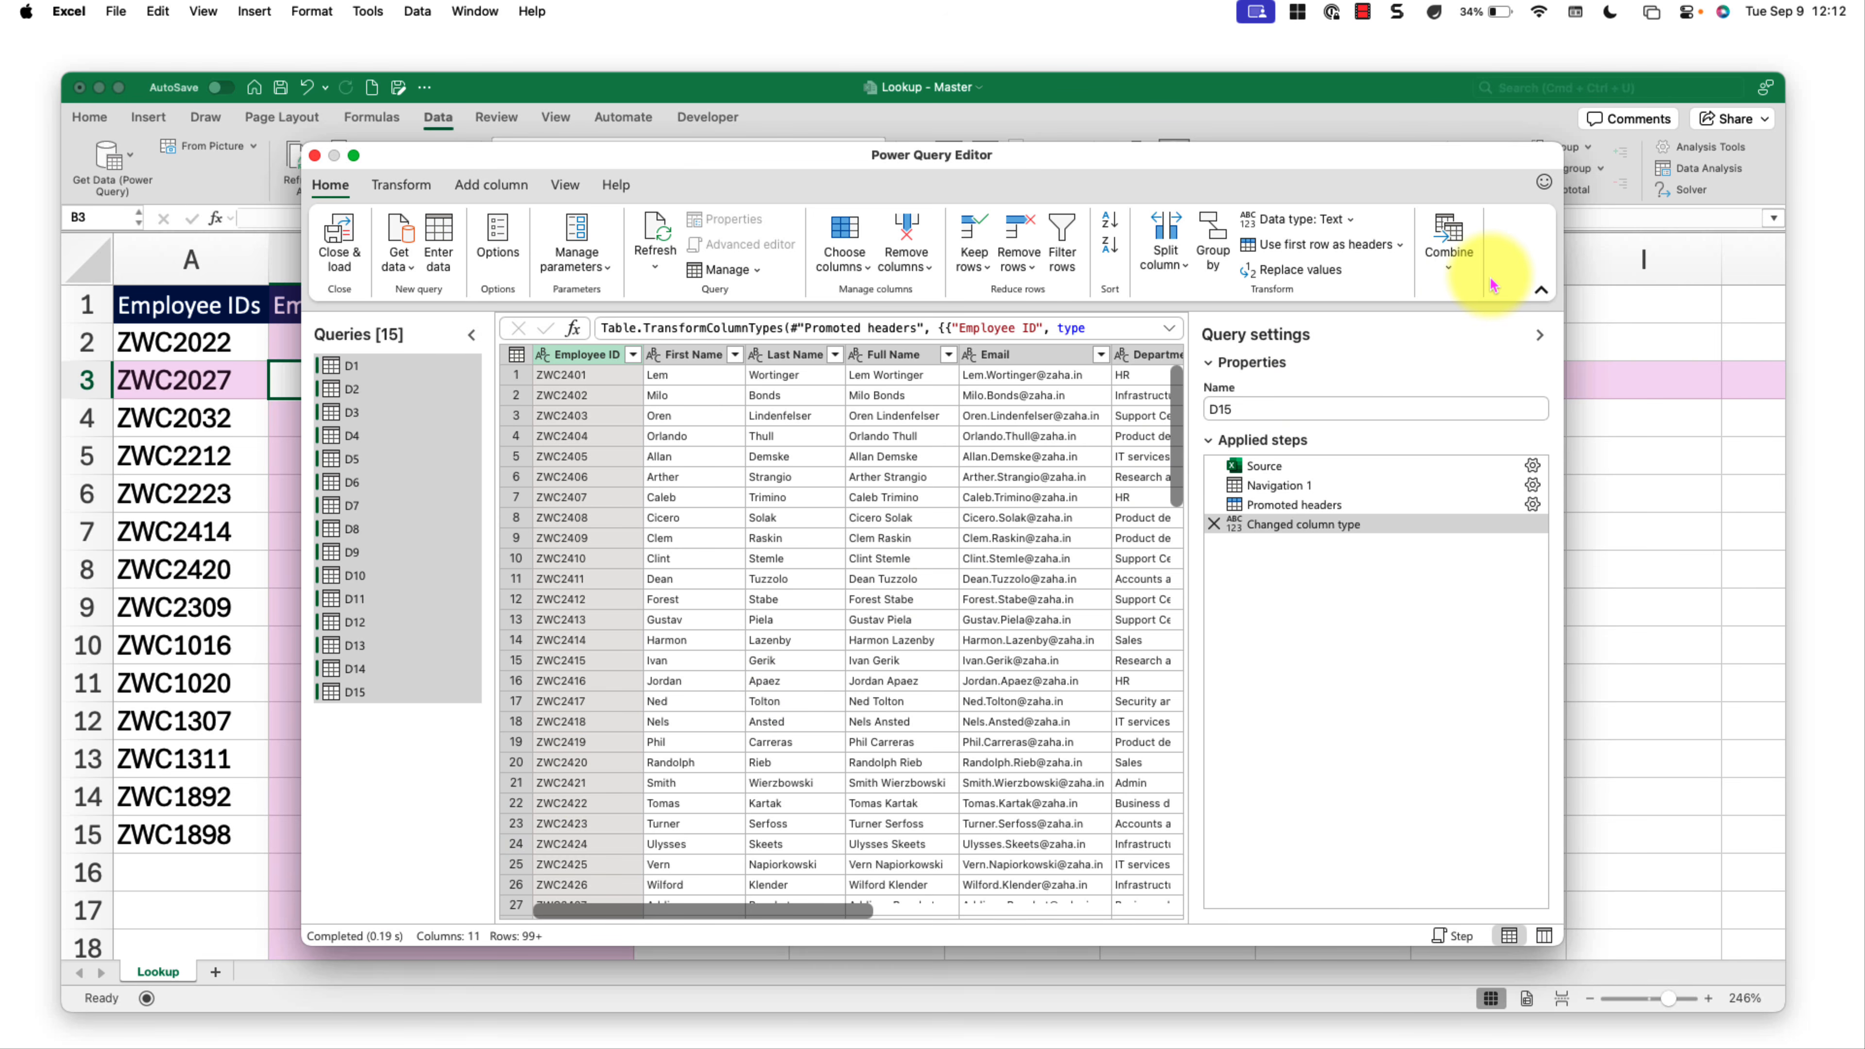
{"action": "left_click", "coordinate": [1458, 274]}
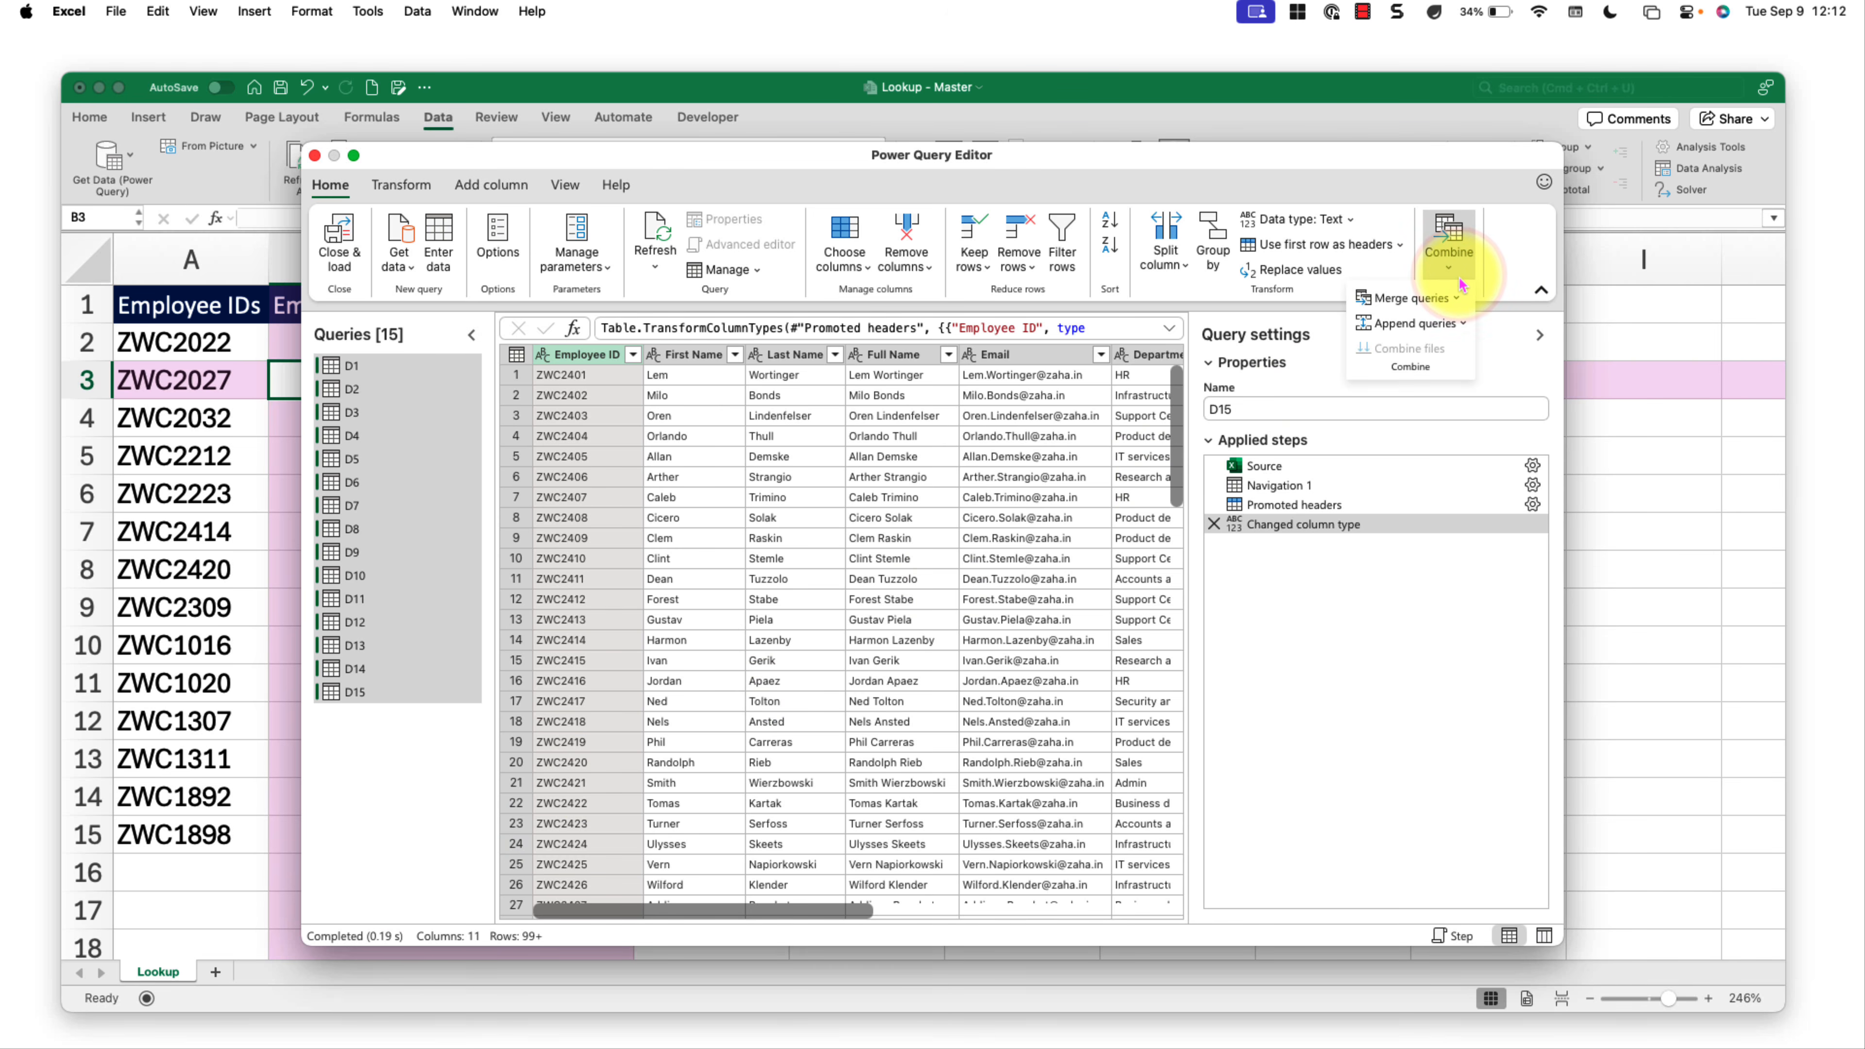
{"action": "left_click", "coordinate": [1465, 327]}
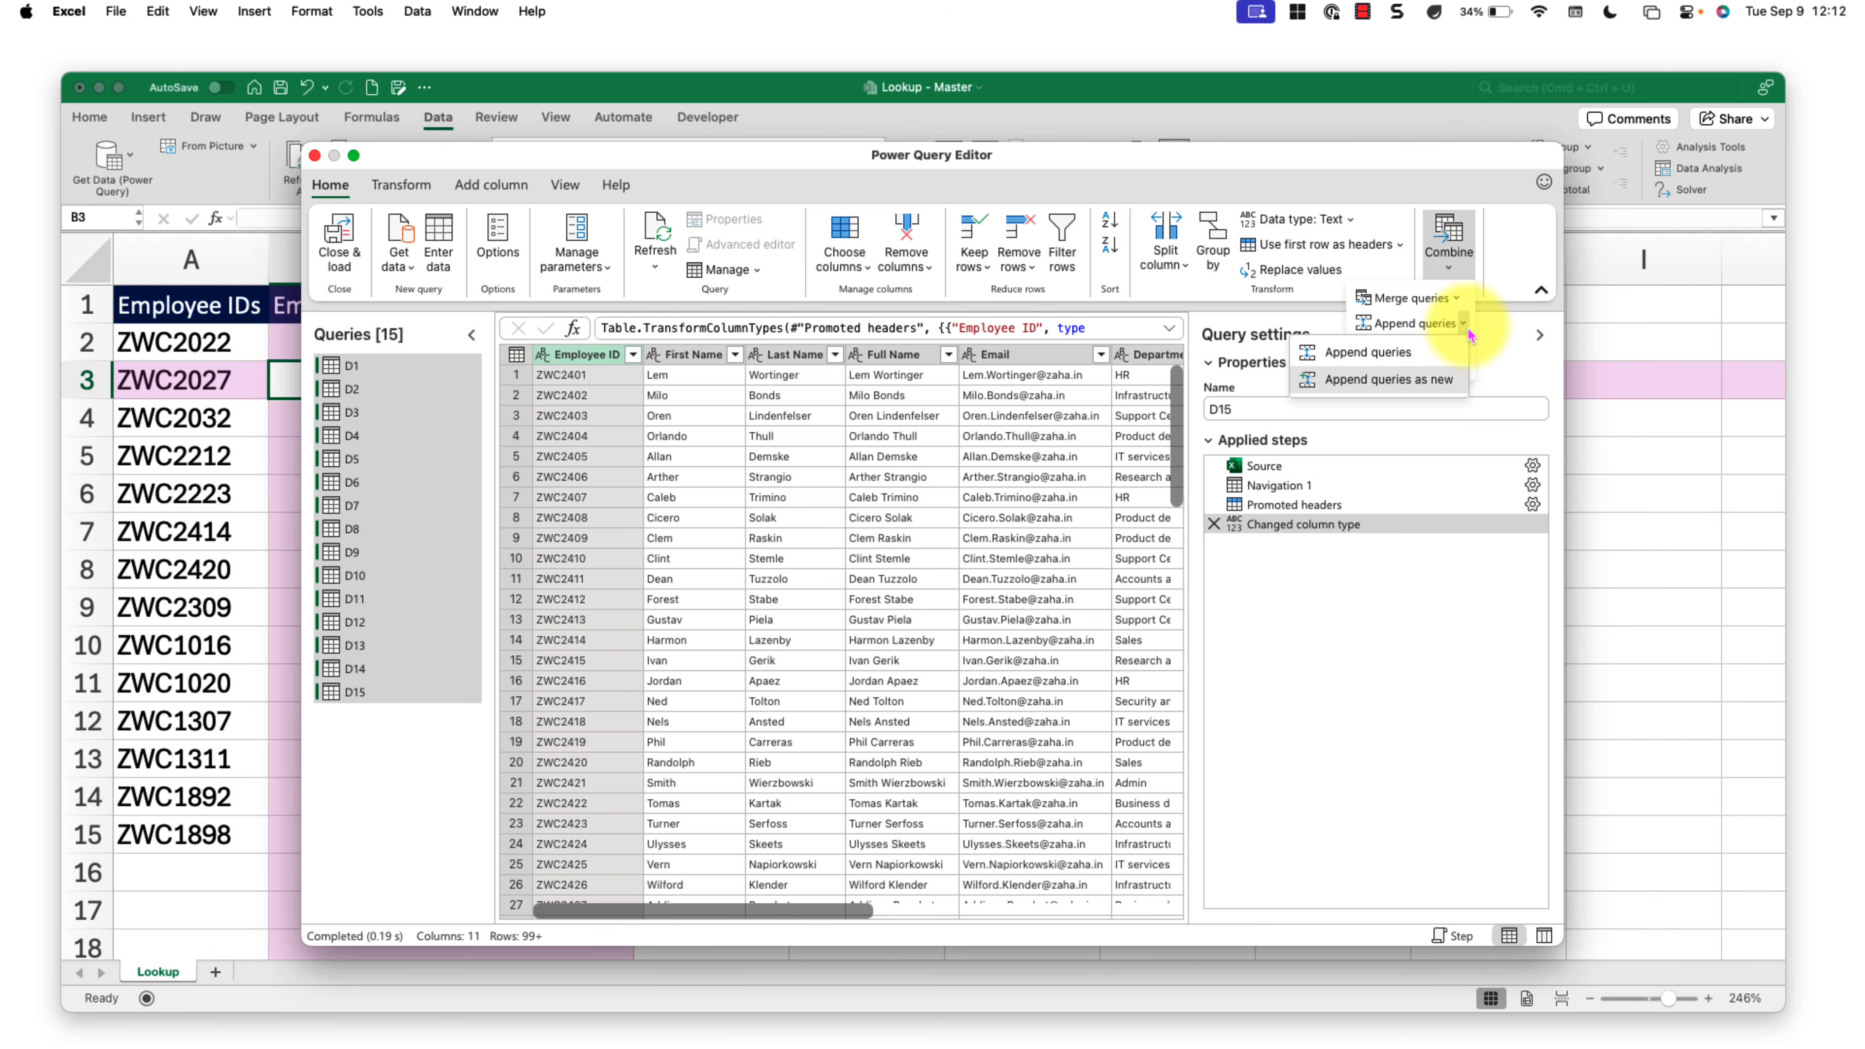
{"action": "left_click", "coordinate": [1378, 390]}
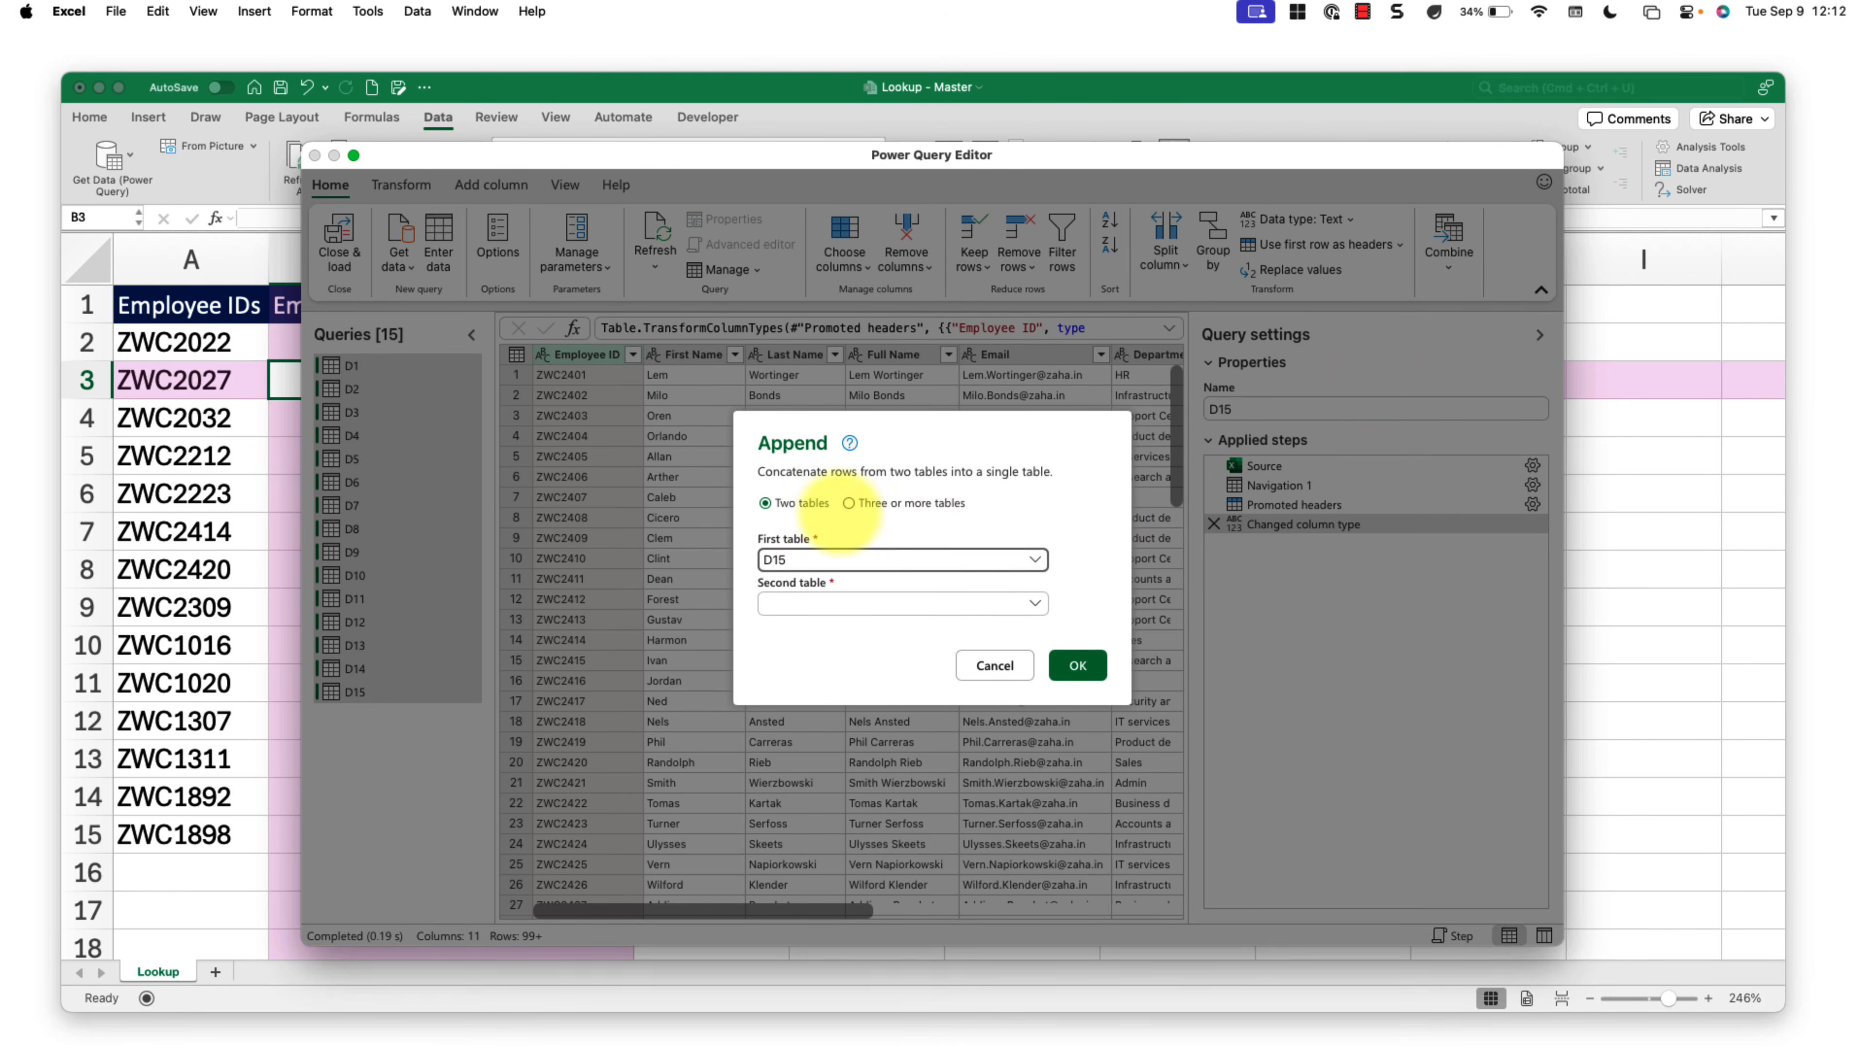
{"action": "left_click", "coordinate": [849, 504]}
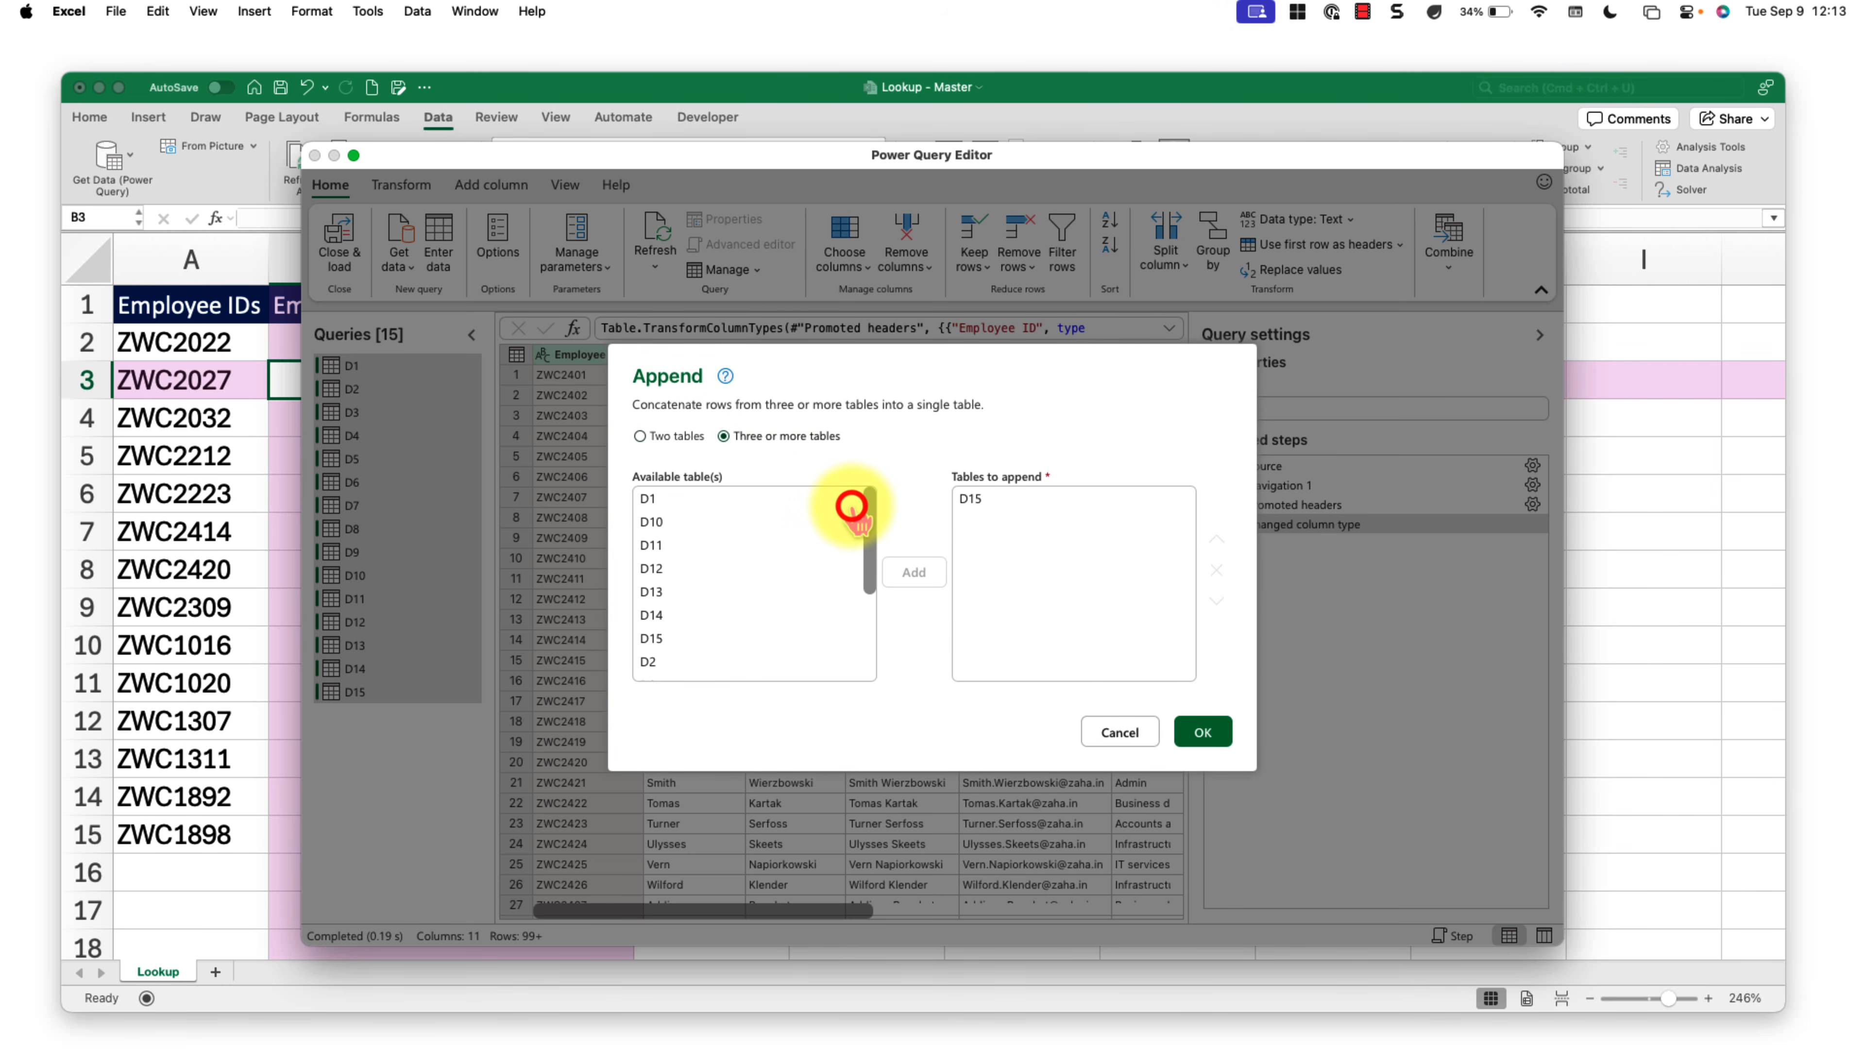
Step: Add tables D1 to D14 to the tables to append alongside D15, and create the combined query
{"action": "left_click", "coordinate": [975, 500]}
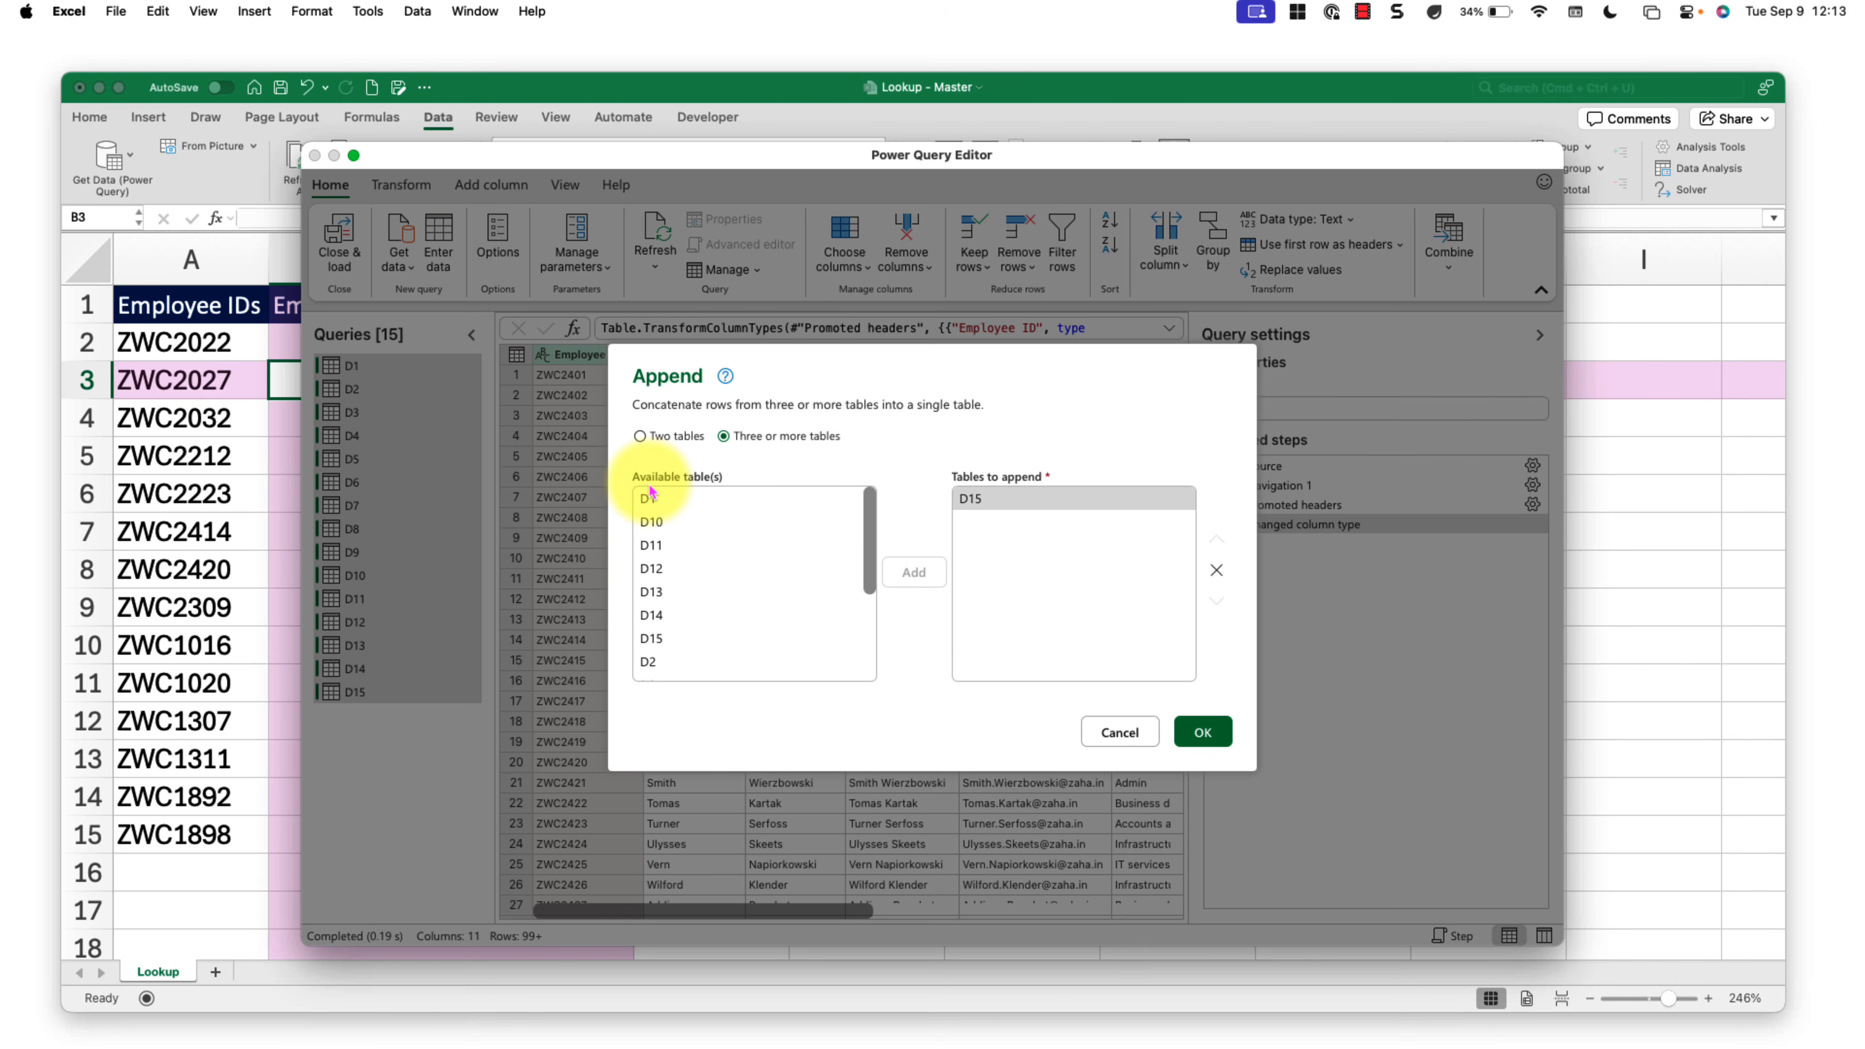
{"action": "left_click", "coordinate": [682, 503]}
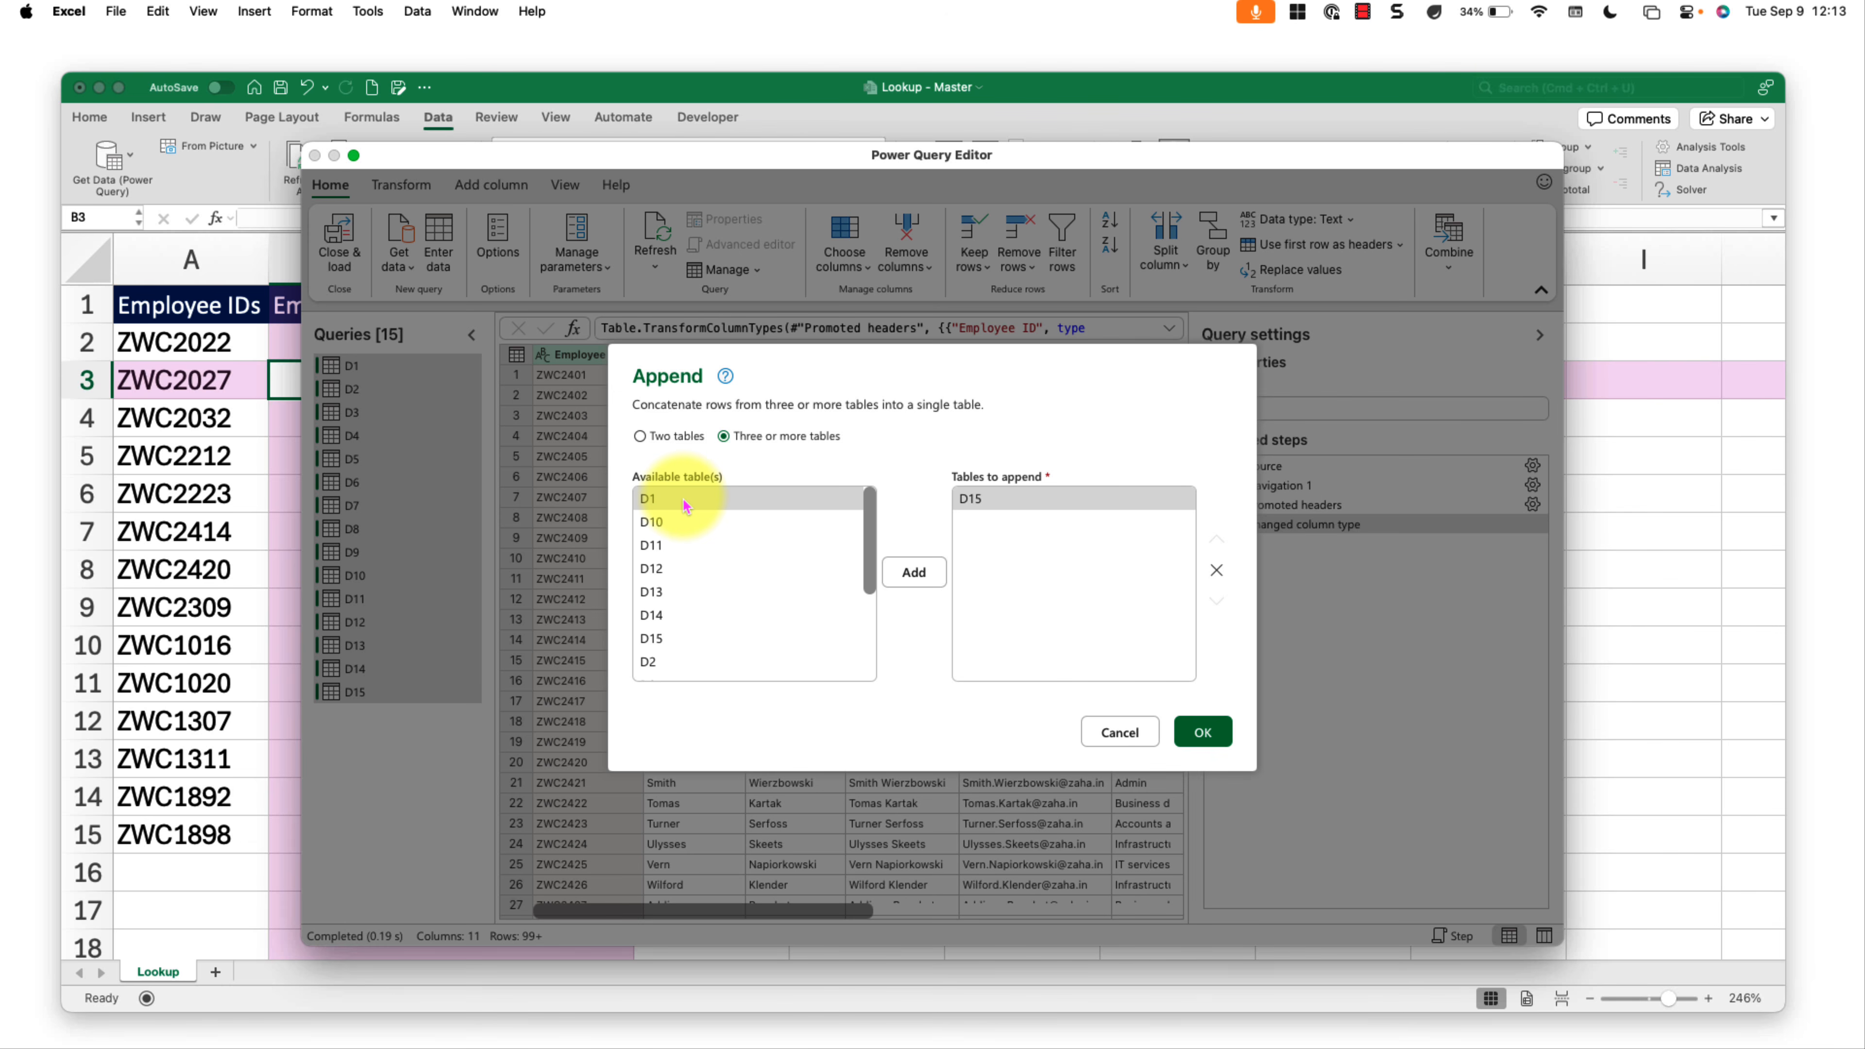
{"action": "double_click", "coordinate": [685, 505]}
{"action": "double_click", "coordinate": [674, 525]}
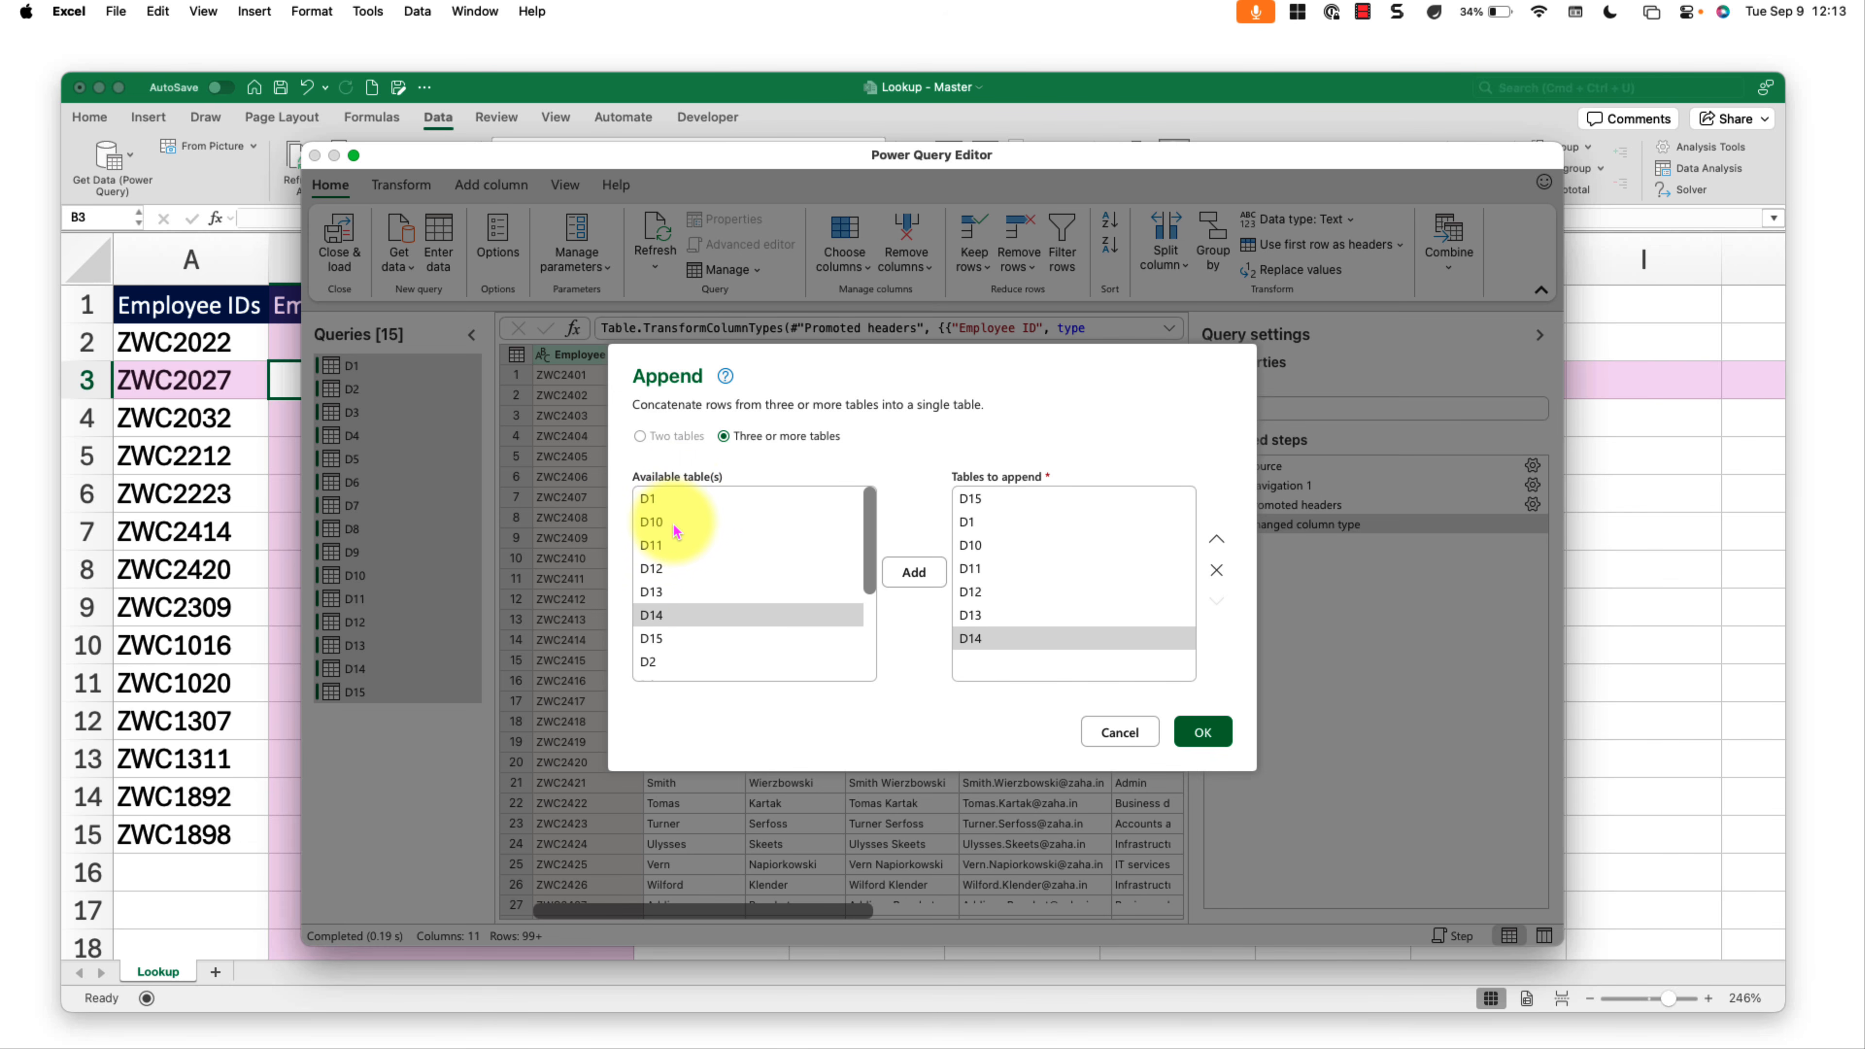
{"action": "scroll", "coordinate": [674, 527], "scroll_direction": "down", "scroll_amount": 3}
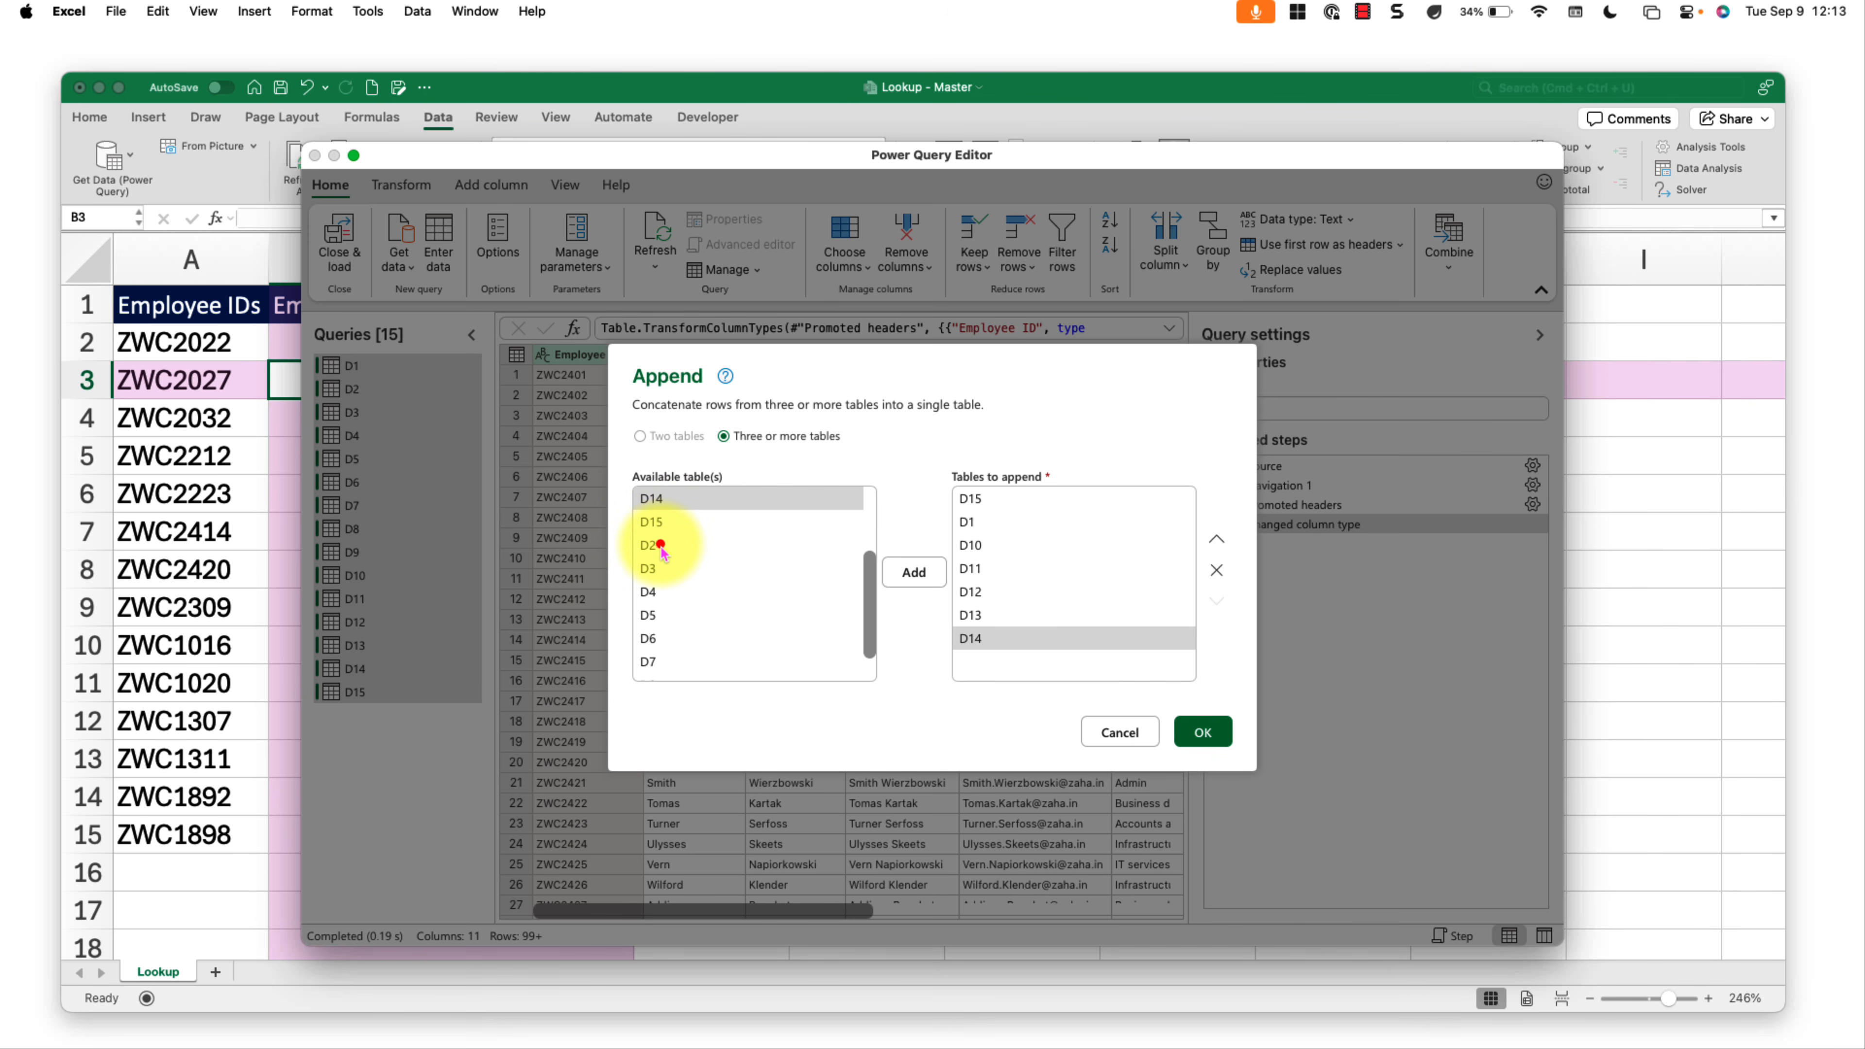
{"action": "double_click", "coordinate": [671, 548]}
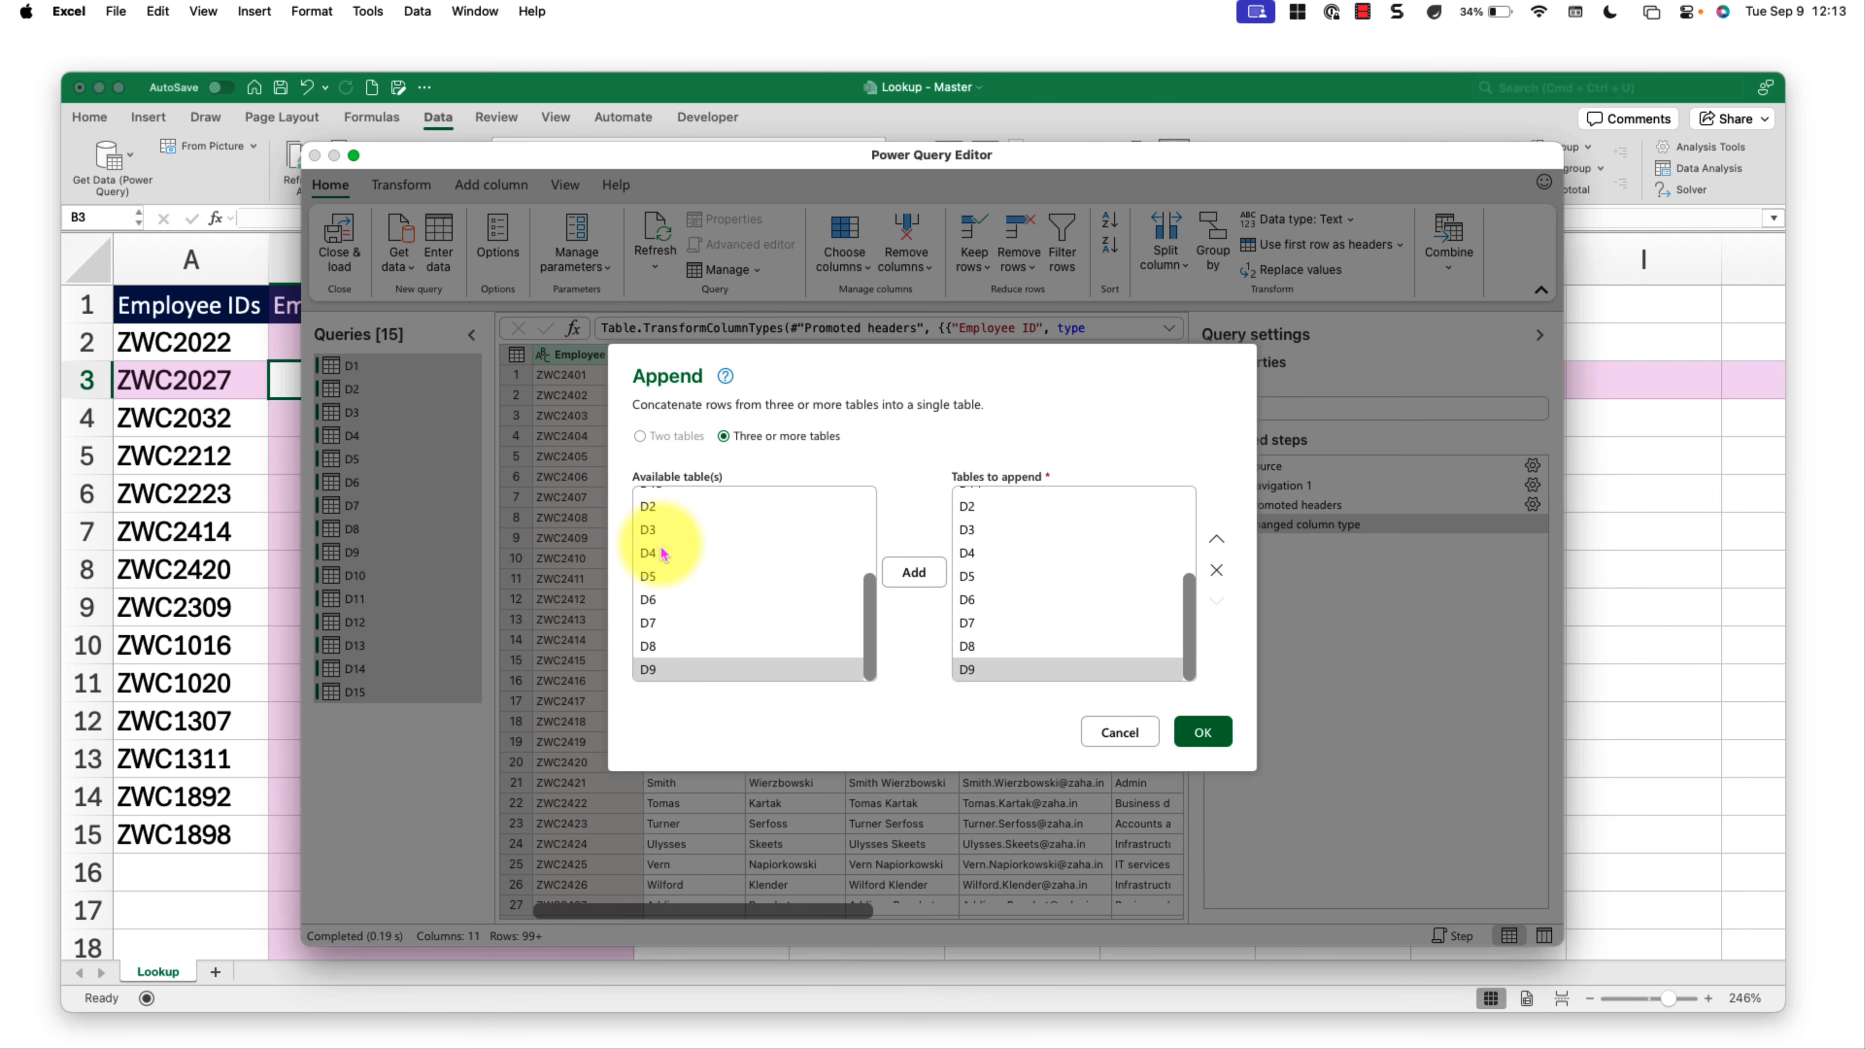
{"action": "scroll", "coordinate": [1021, 588], "scroll_direction": "up", "scroll_amount": 5}
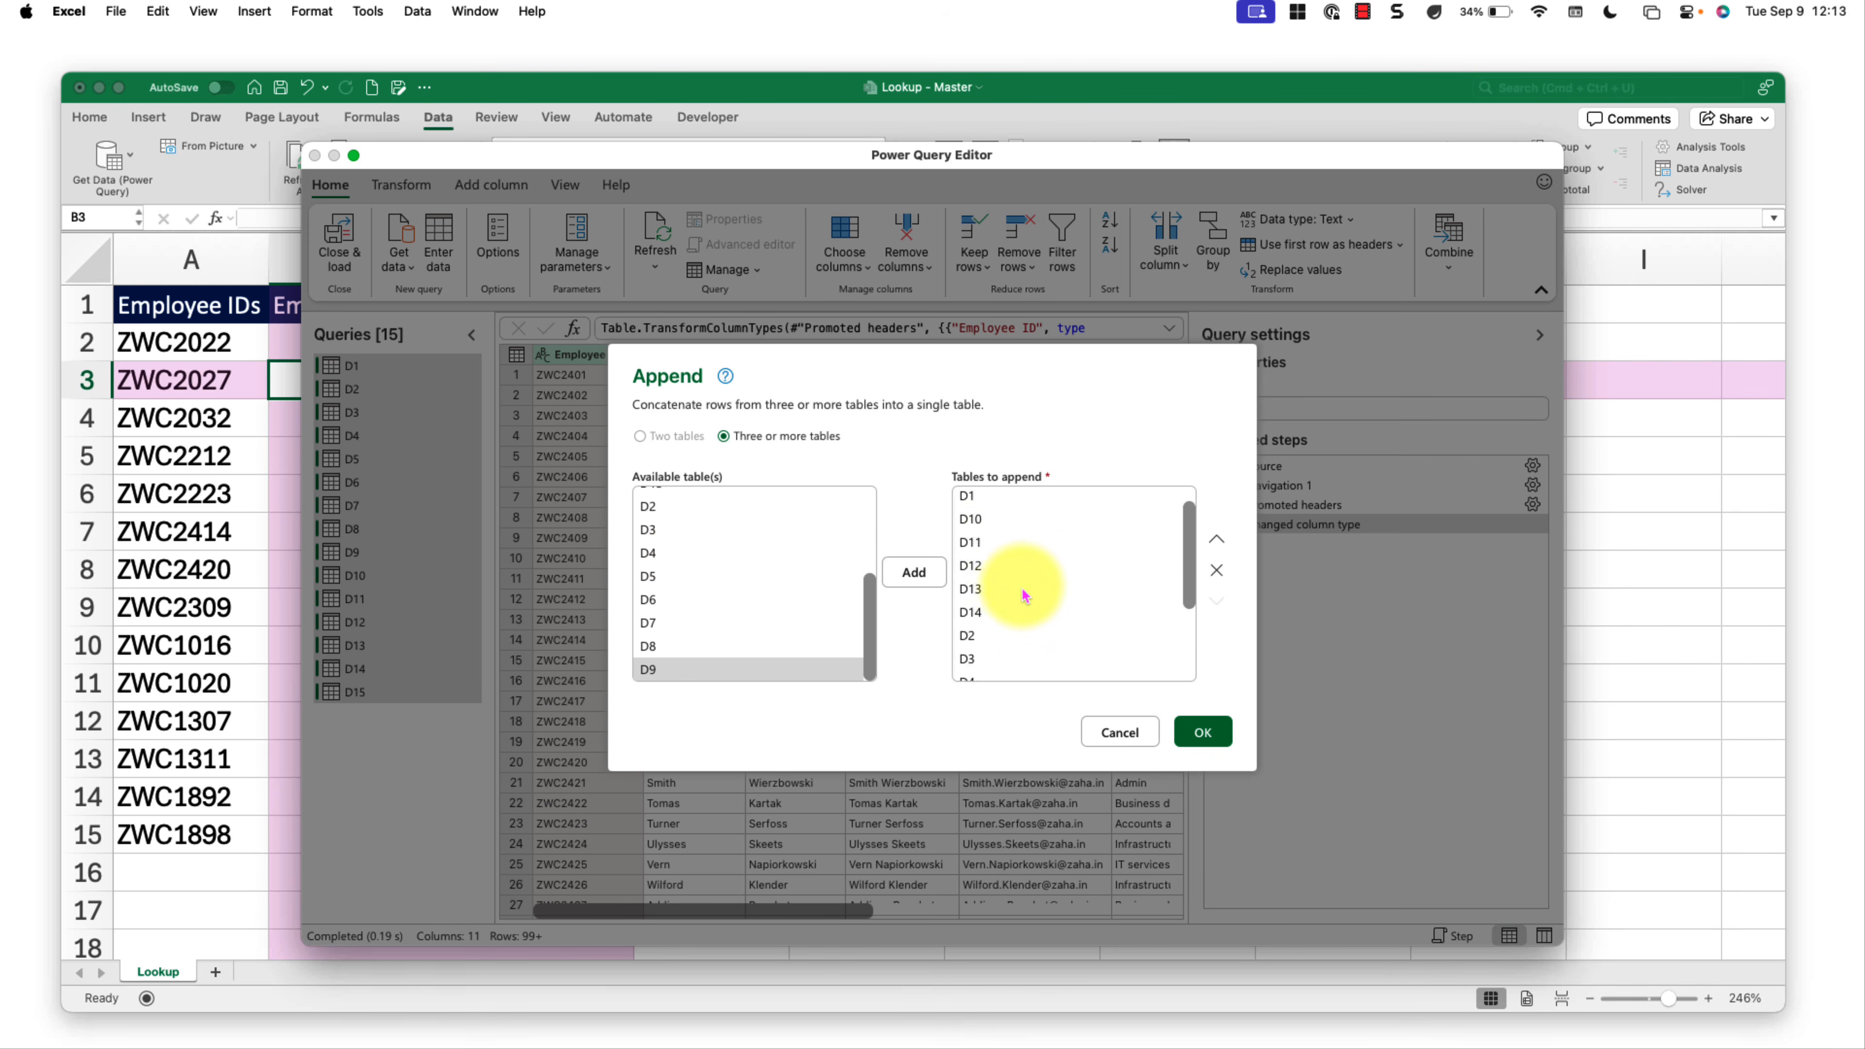
{"action": "scroll", "coordinate": [1025, 594], "scroll_direction": "down", "scroll_amount": 5}
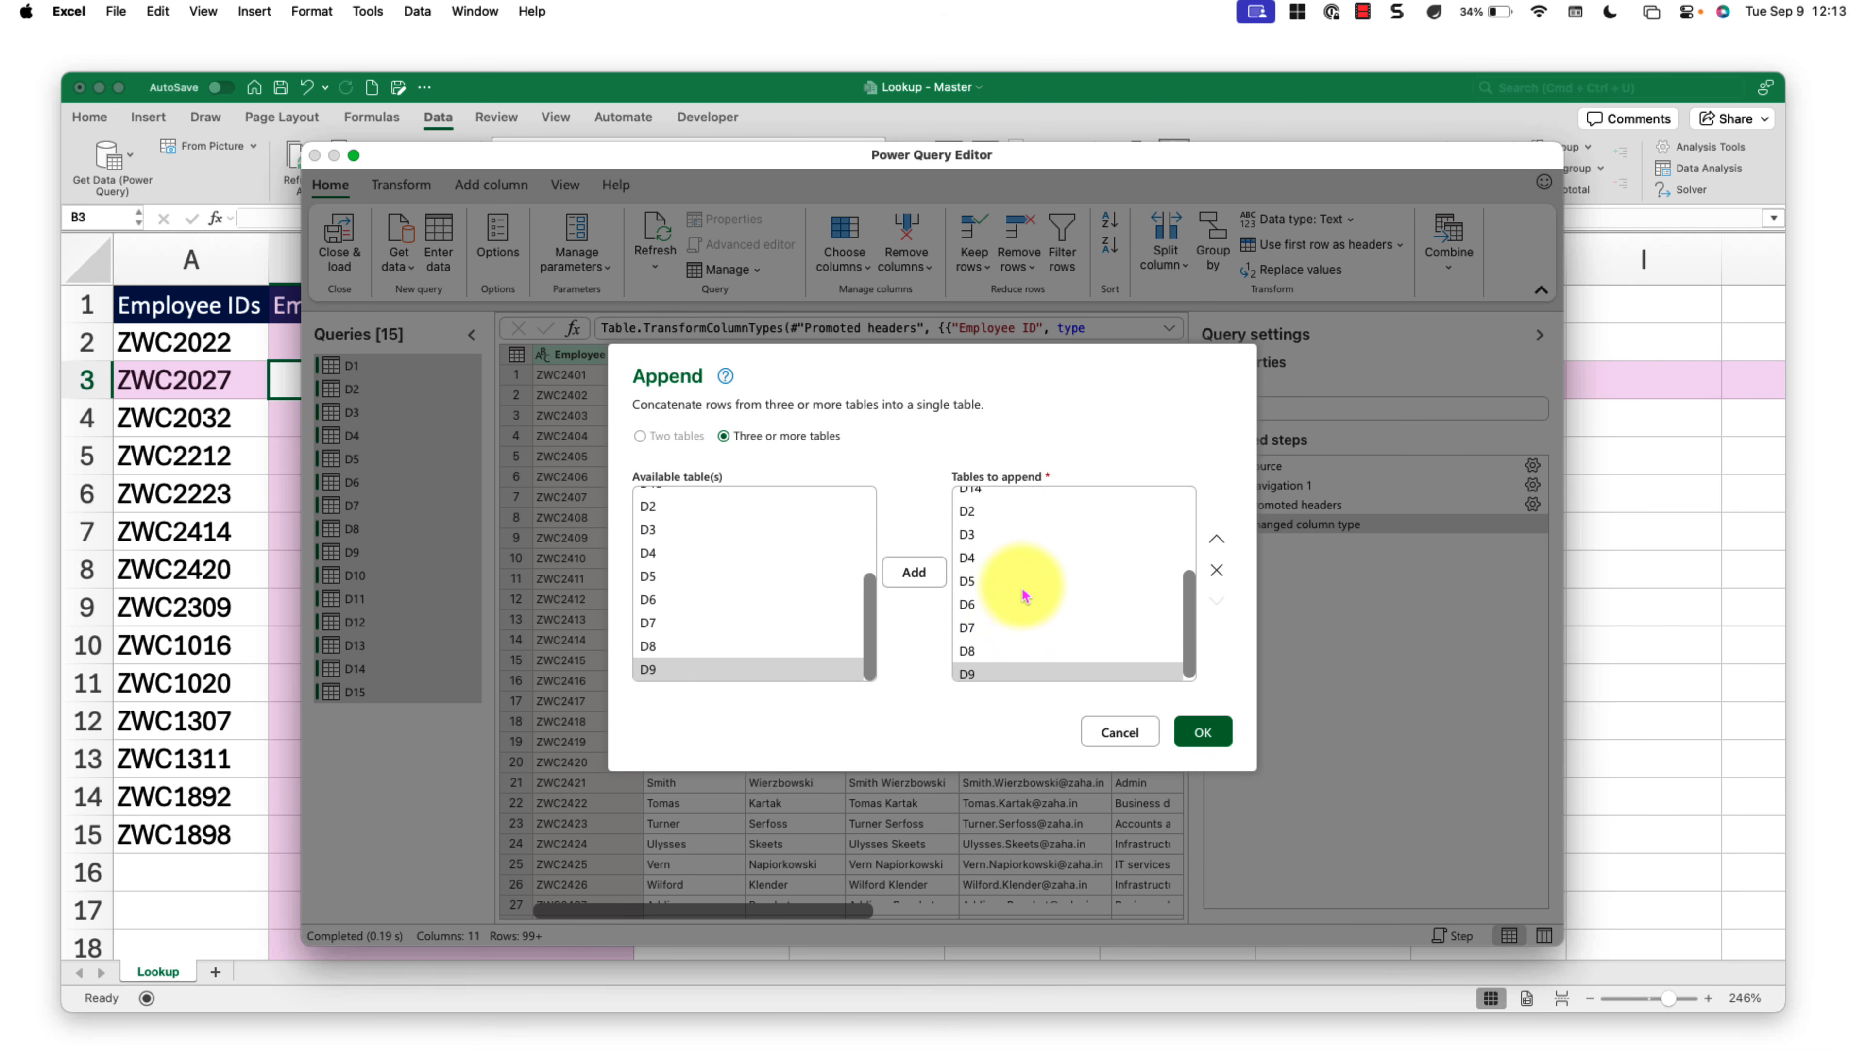
{"action": "left_click", "coordinate": [1204, 735]}
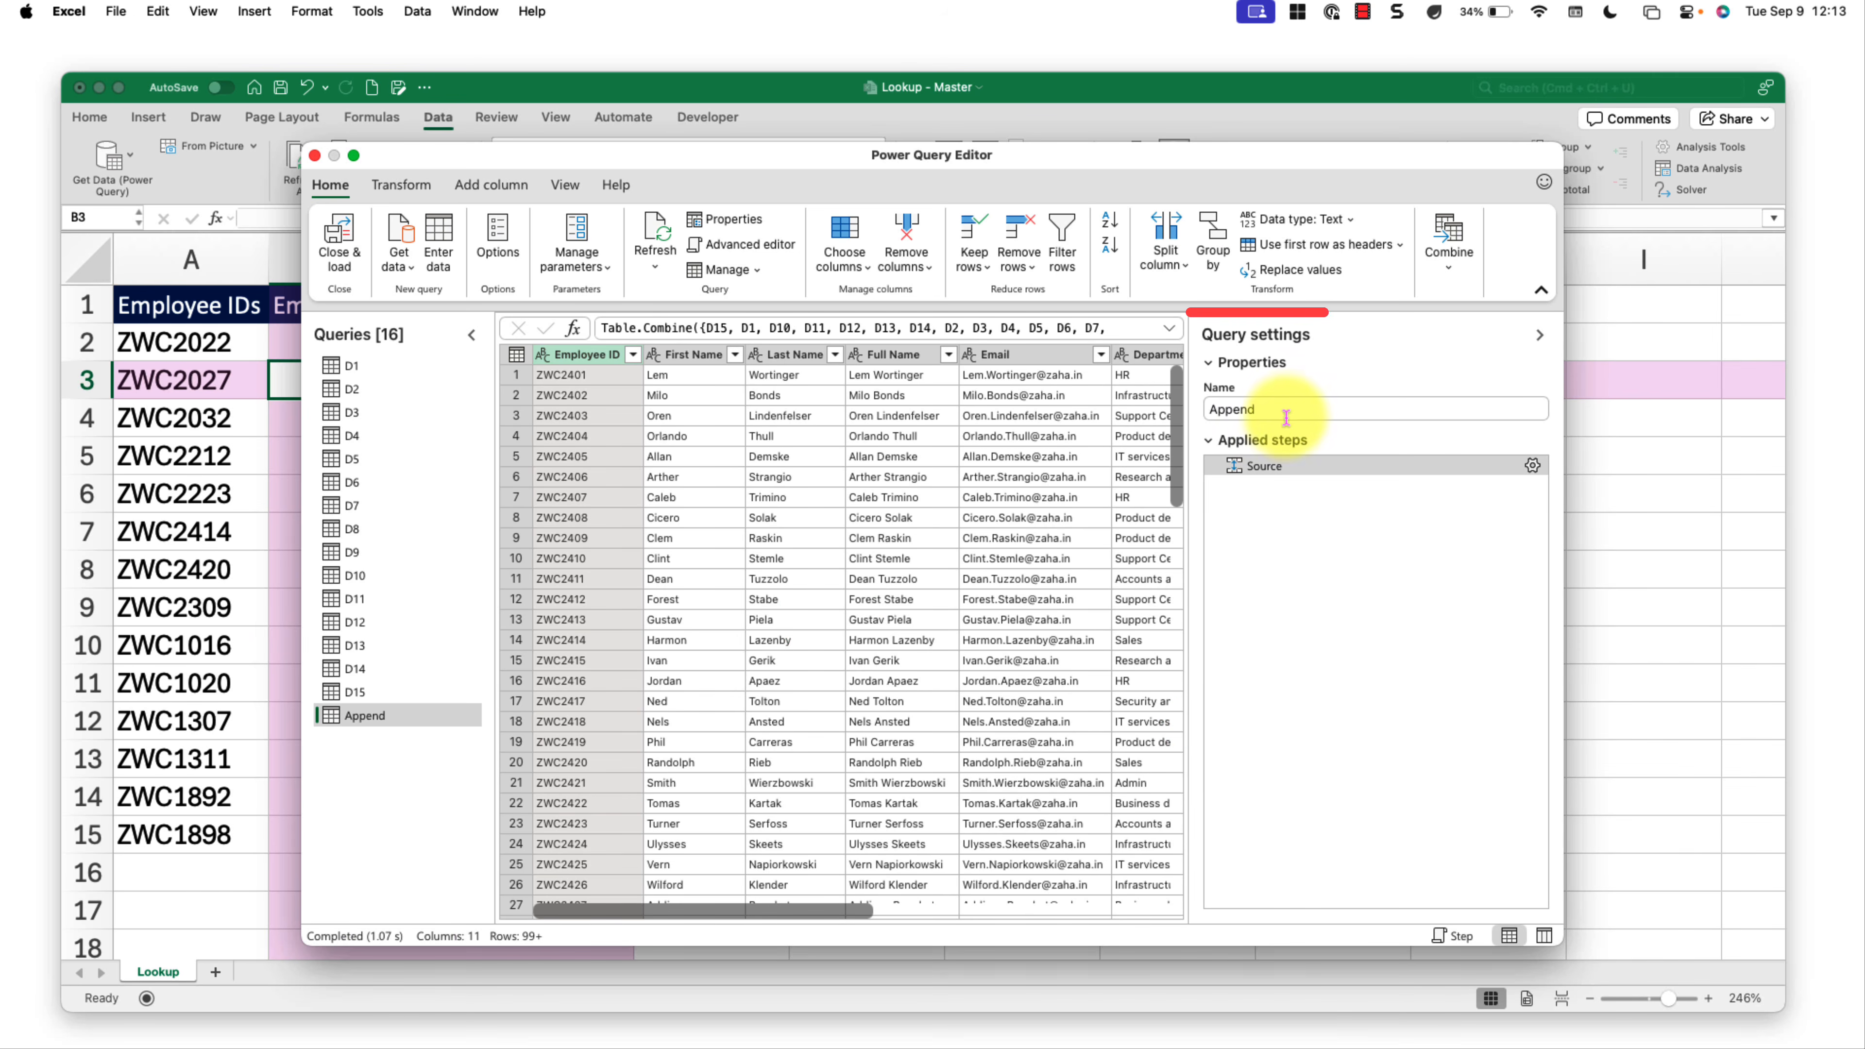
Step: Rename the new appended query as Master_Lookup
{"action": "left_click", "coordinate": [1289, 407]}
{"action": "double_click", "coordinate": [1288, 407]}
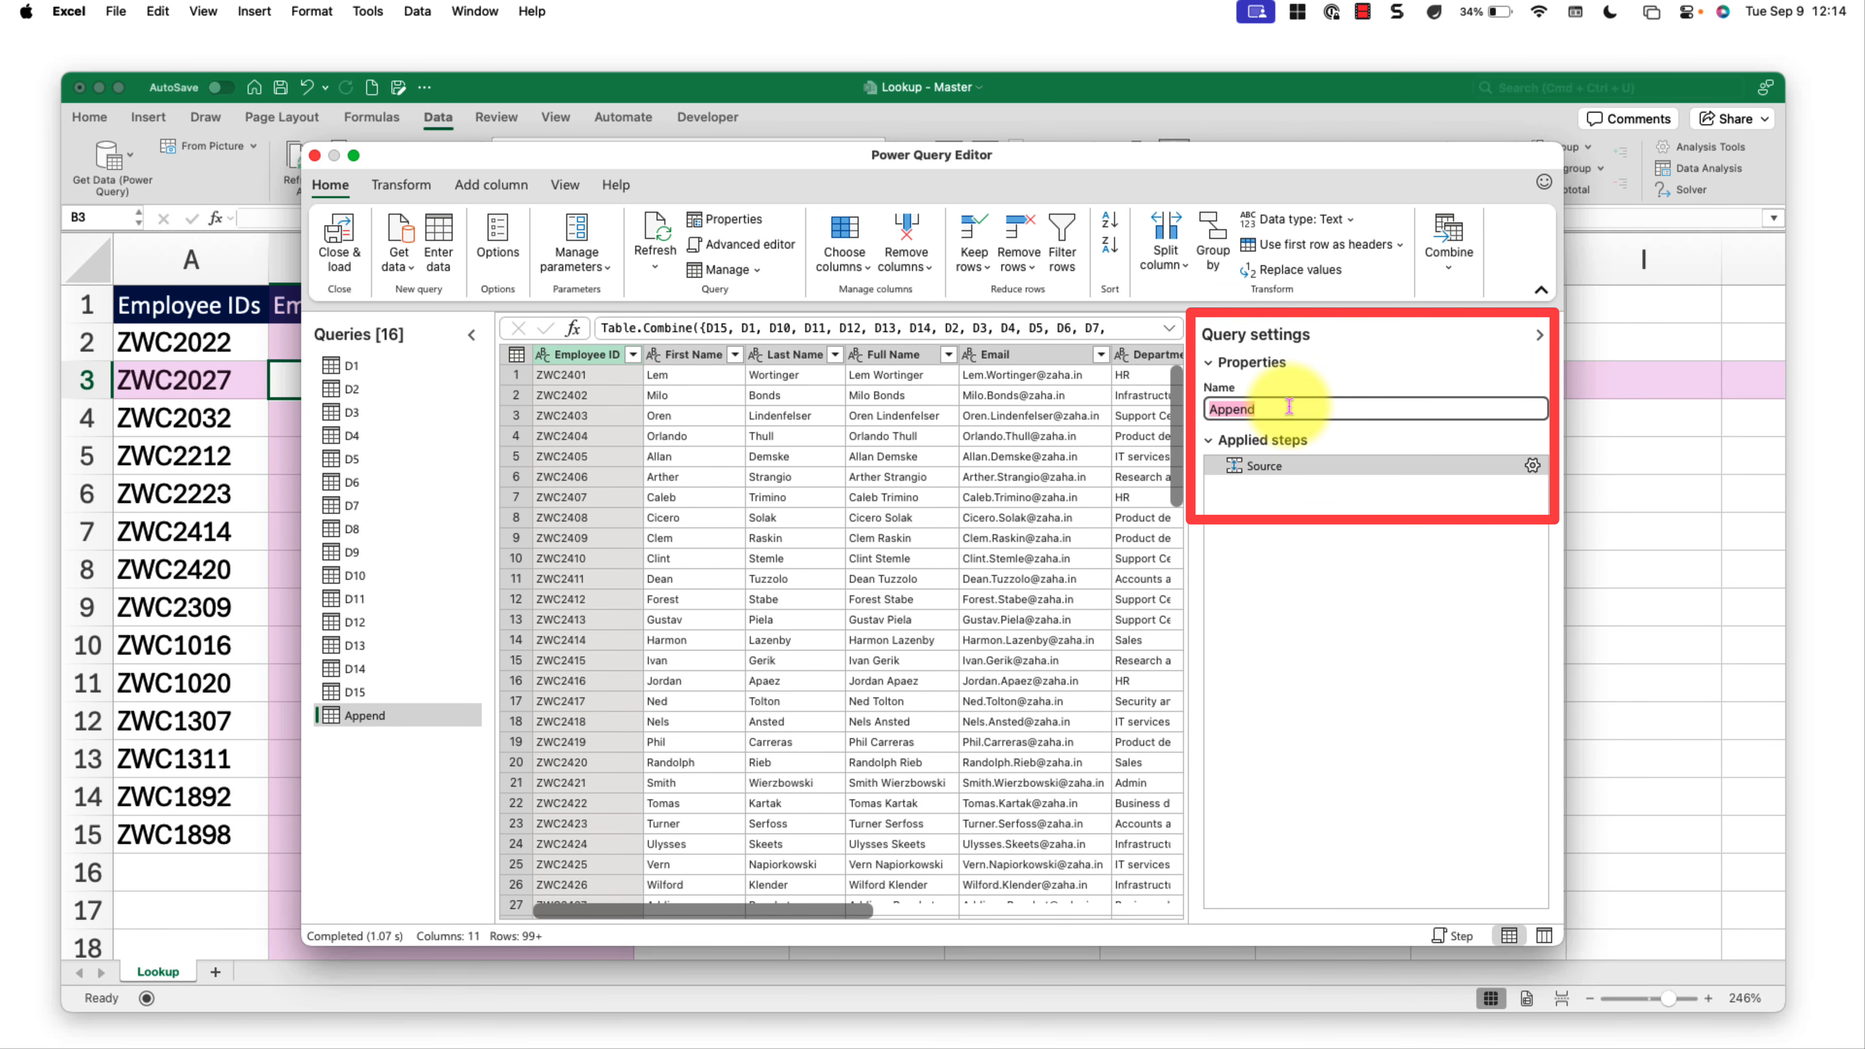
{"action": "type", "text": "Master_Lookup"}
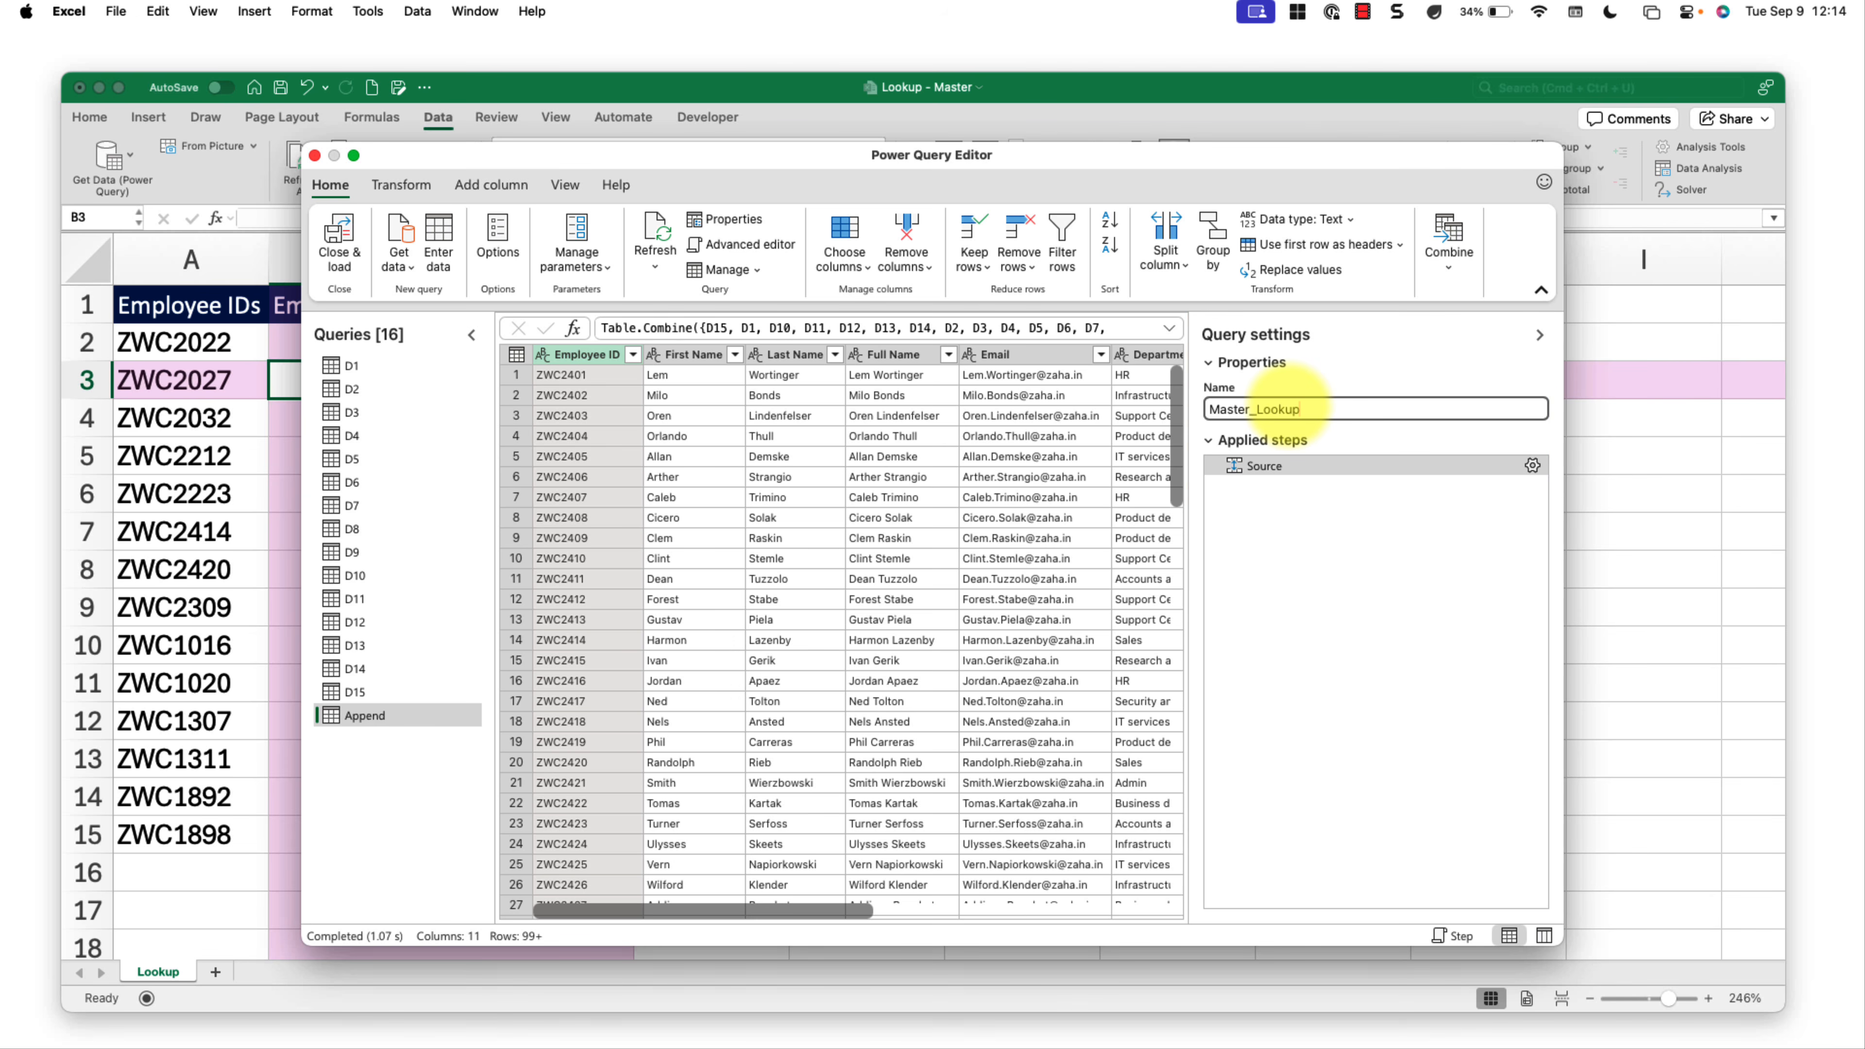
{"action": "left_click", "coordinate": [1347, 590]}
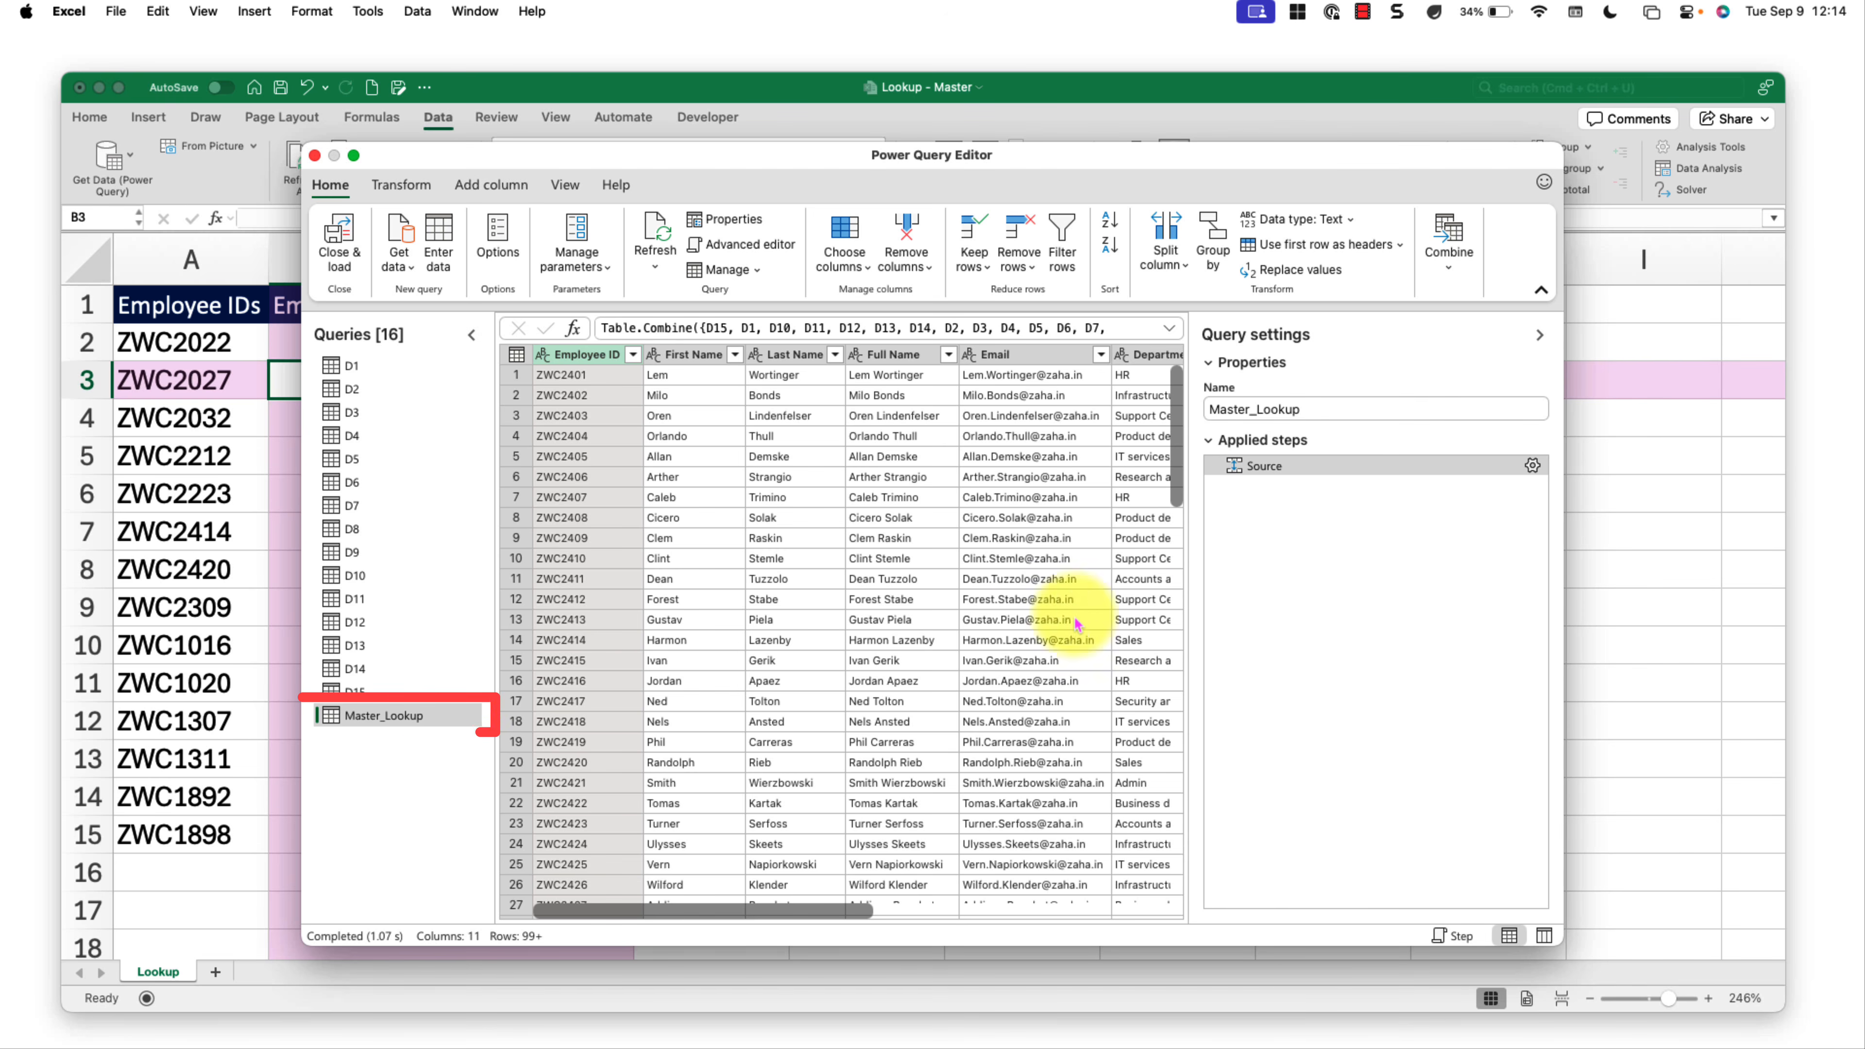
Step: Check source queries D1 and D15 against Master_Lookup, and close and load all queries into the workbook's sheets
{"action": "left_click", "coordinate": [357, 366]}
{"action": "left_click", "coordinate": [371, 697]}
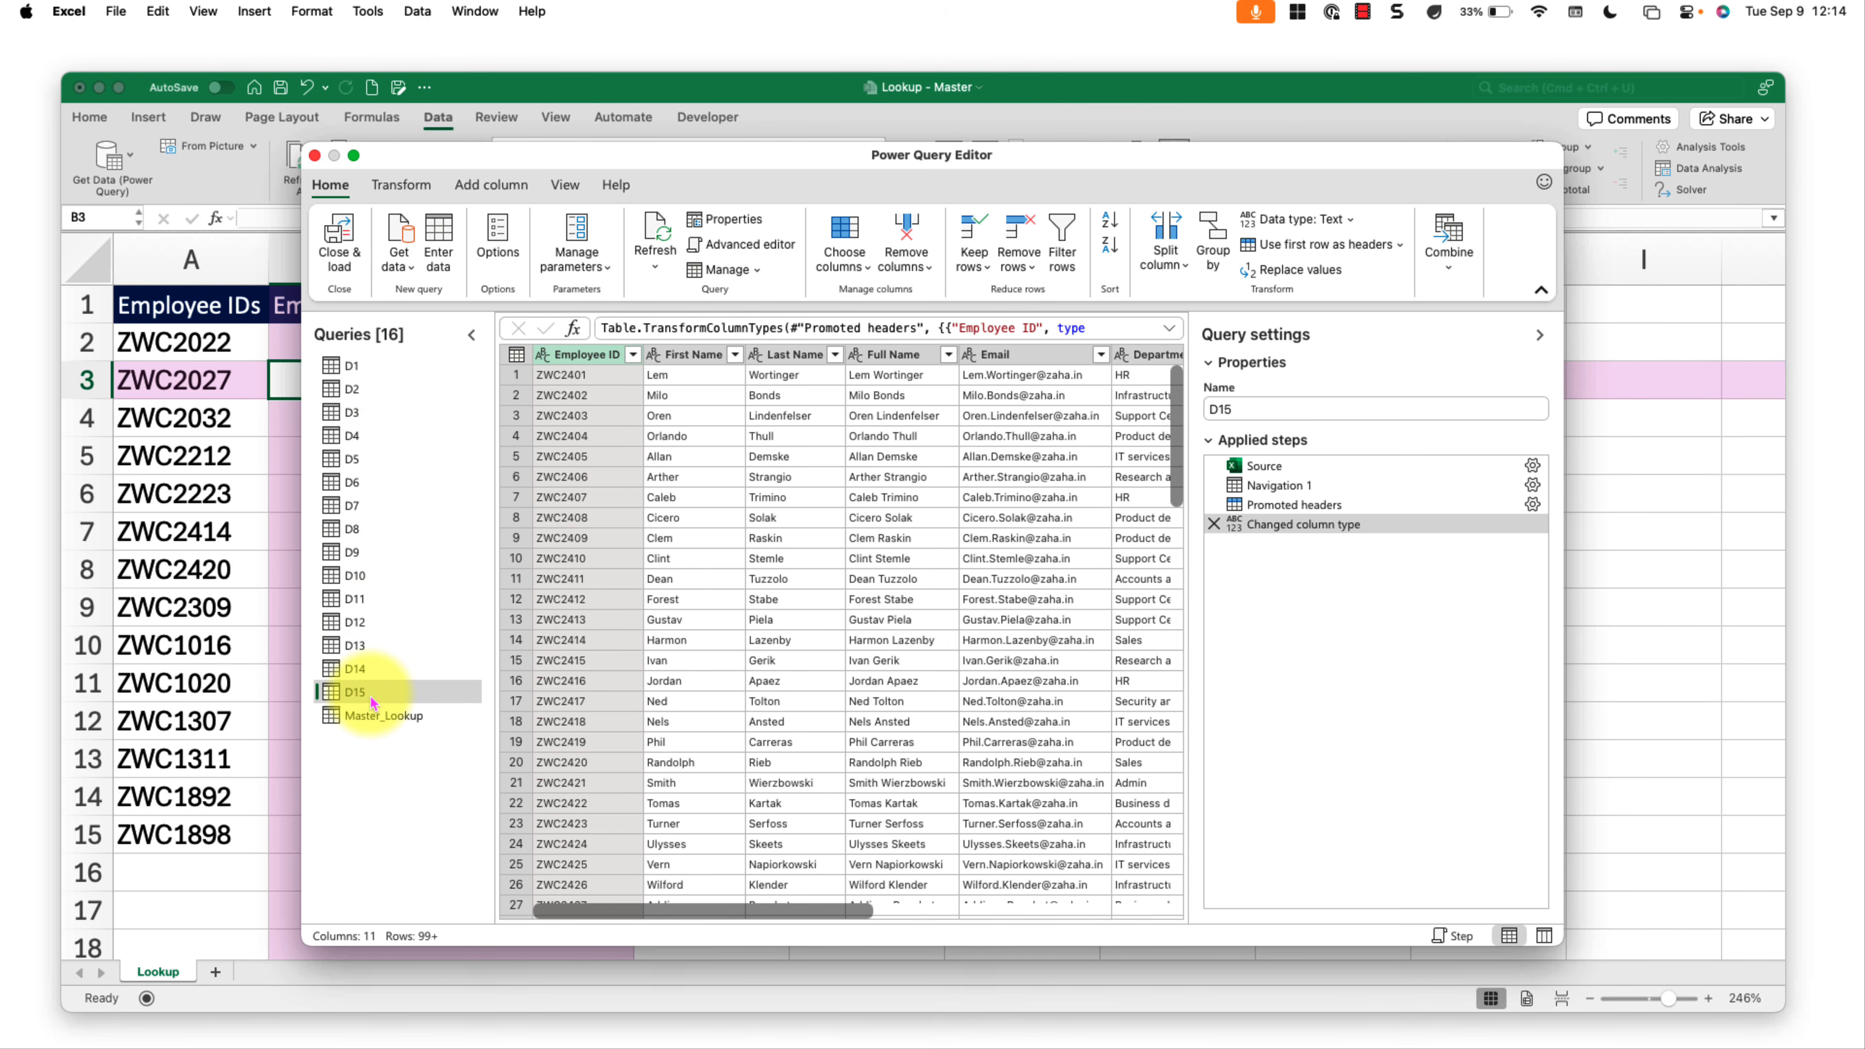
{"action": "left_click", "coordinate": [394, 714]}
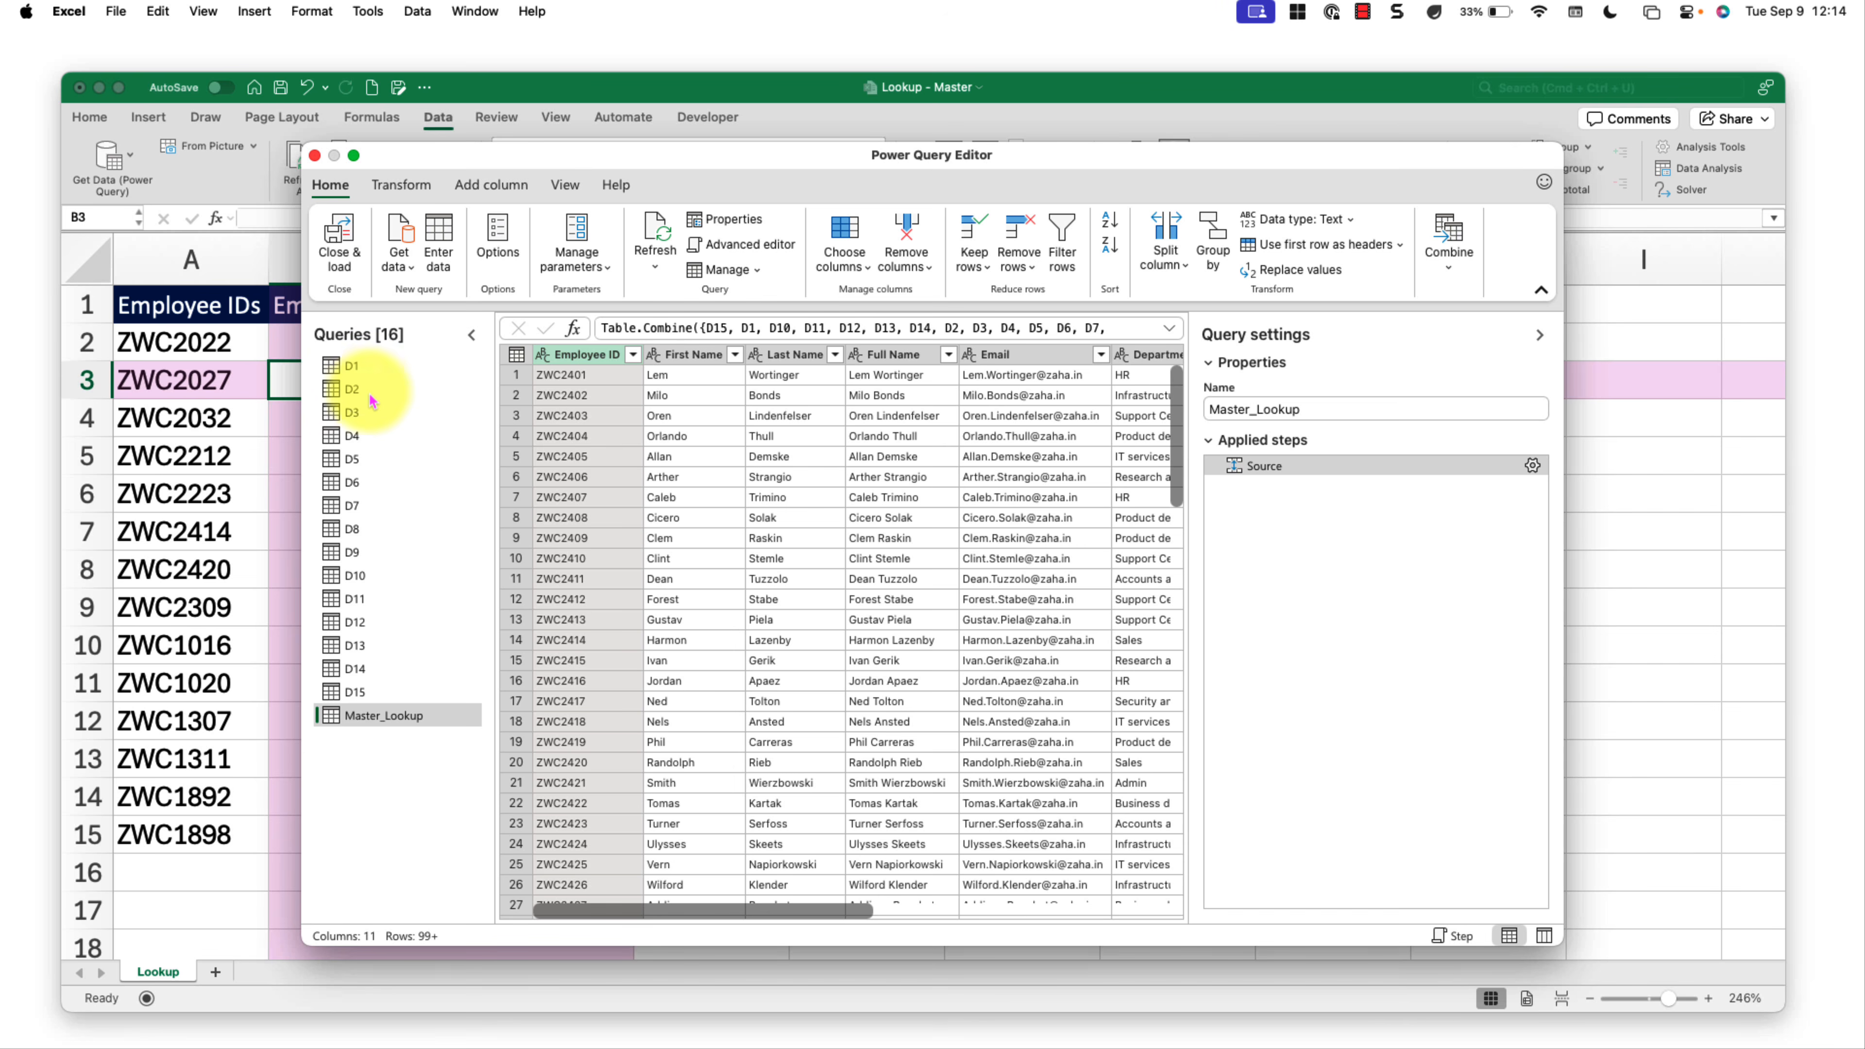
{"action": "left_click", "coordinate": [356, 692]}
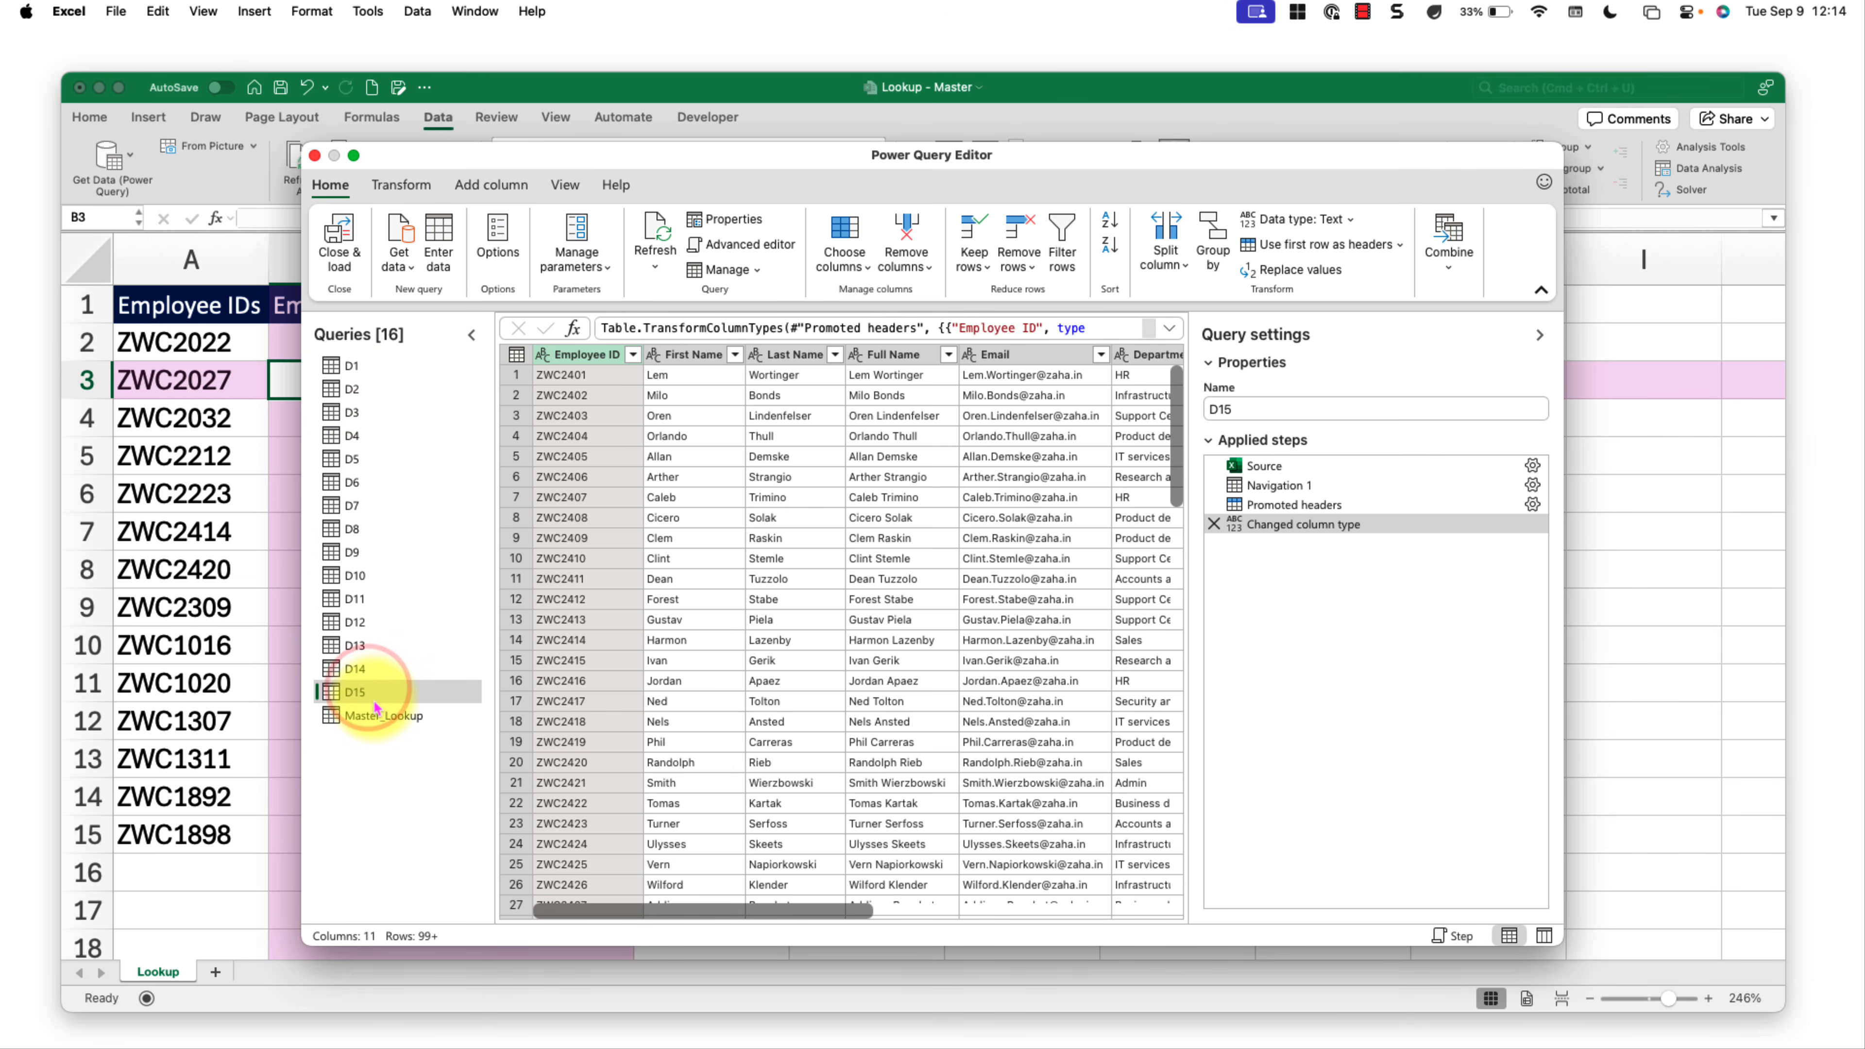
{"action": "left_click", "coordinate": [383, 716]}
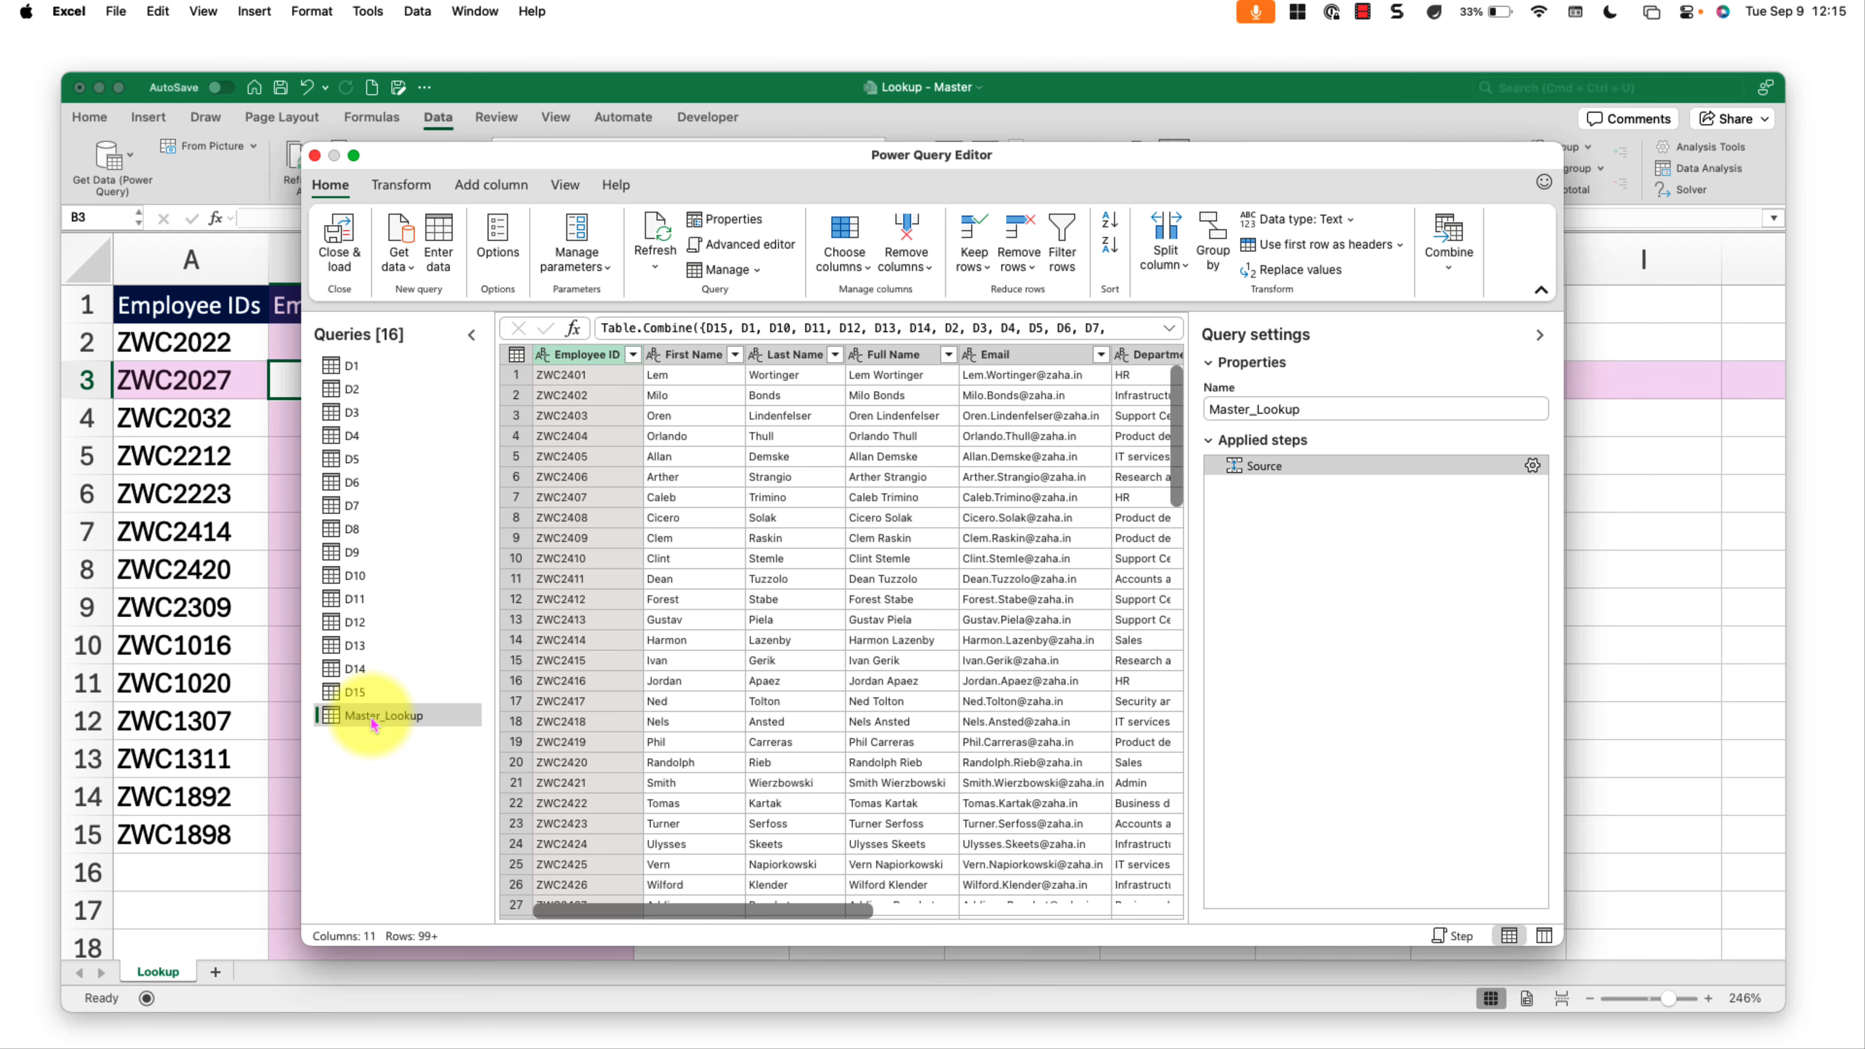
{"action": "left_click", "coordinate": [342, 266]}
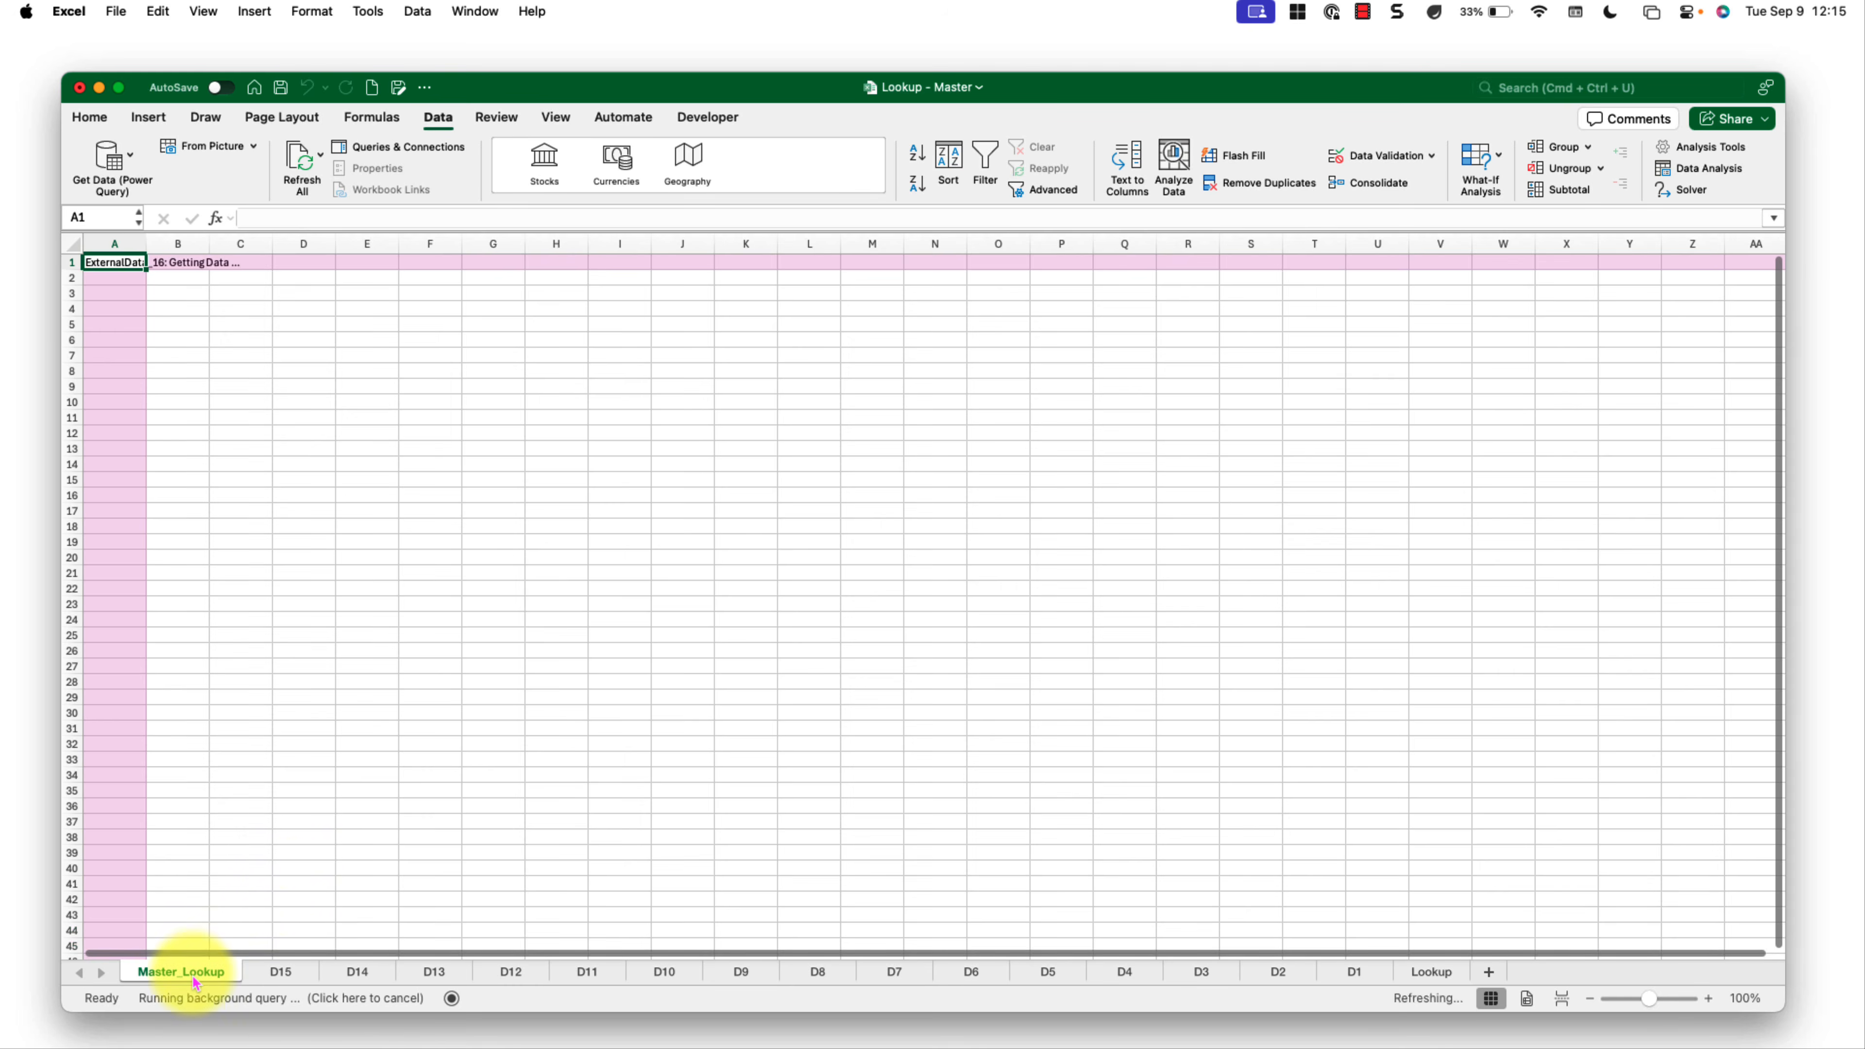
{"action": "left_click", "coordinate": [195, 979]}
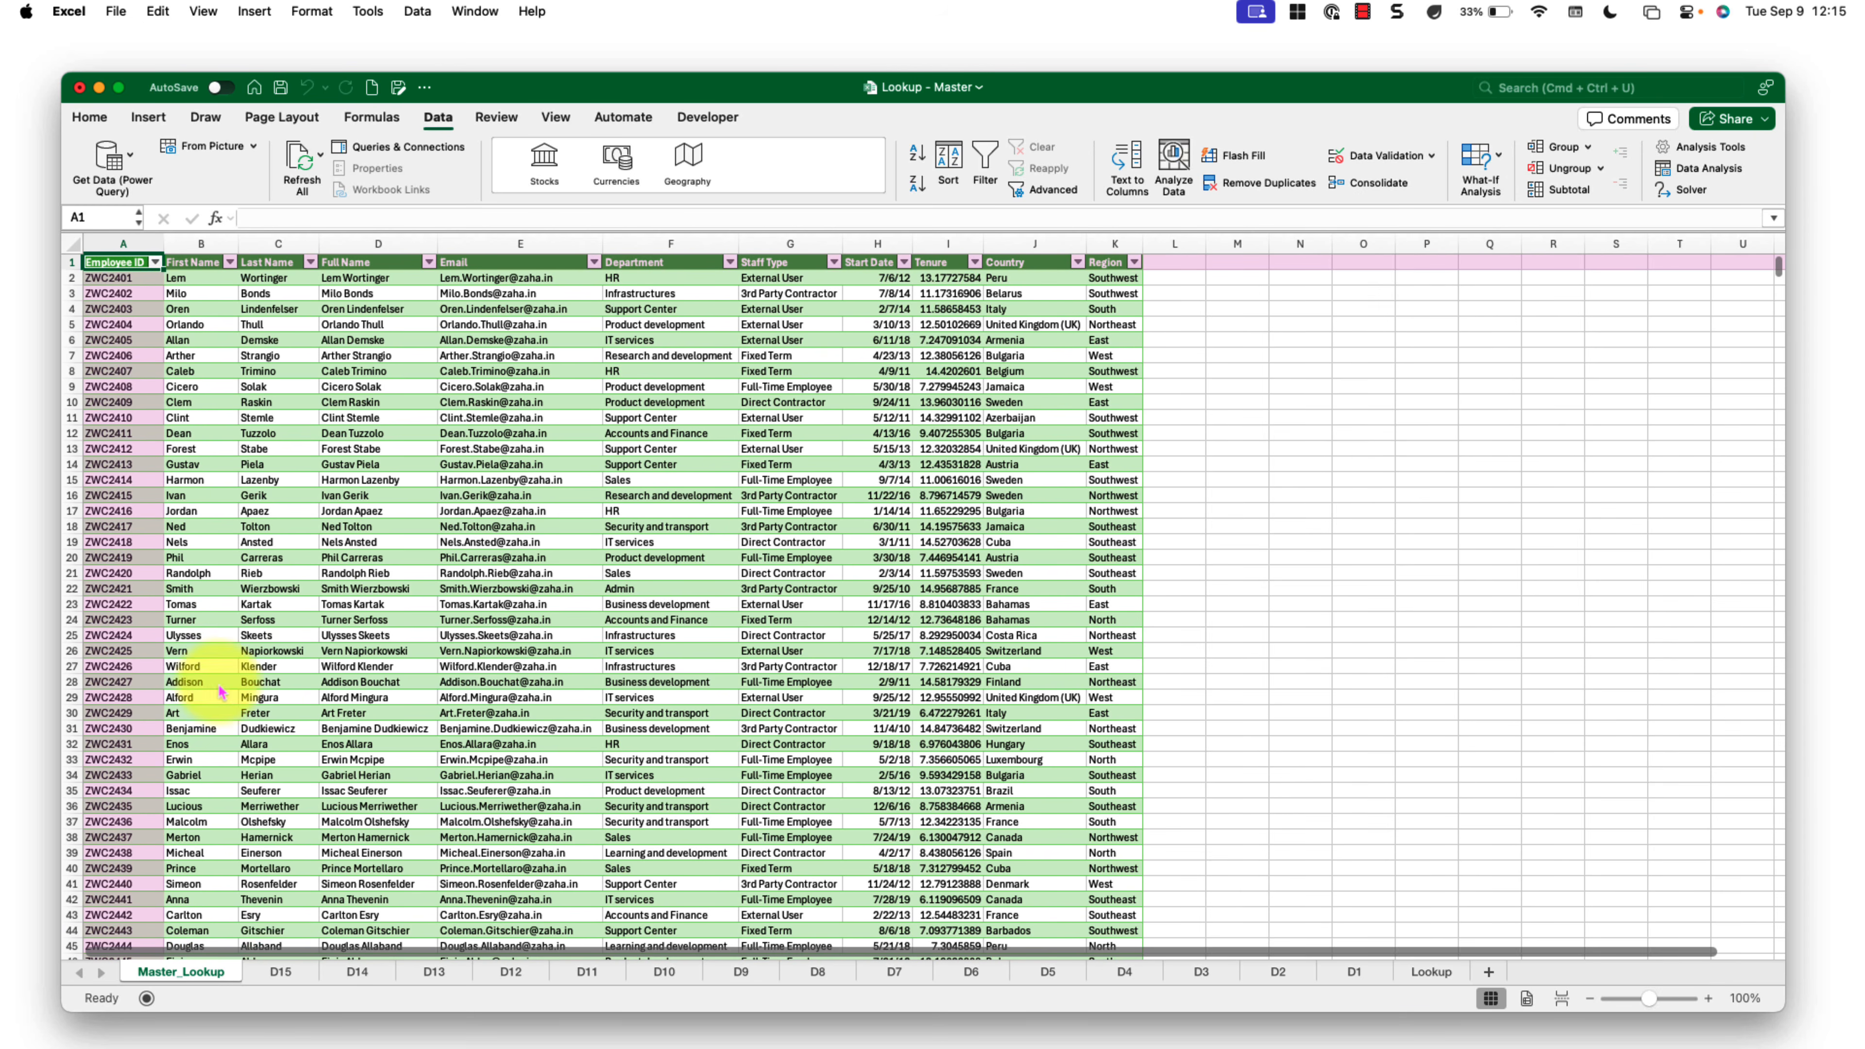
Step: Delete the individual sheets D15 through D1 from the workbook, keeping only Master_Lookup and Lookup
{"action": "left_click", "coordinate": [281, 971]}
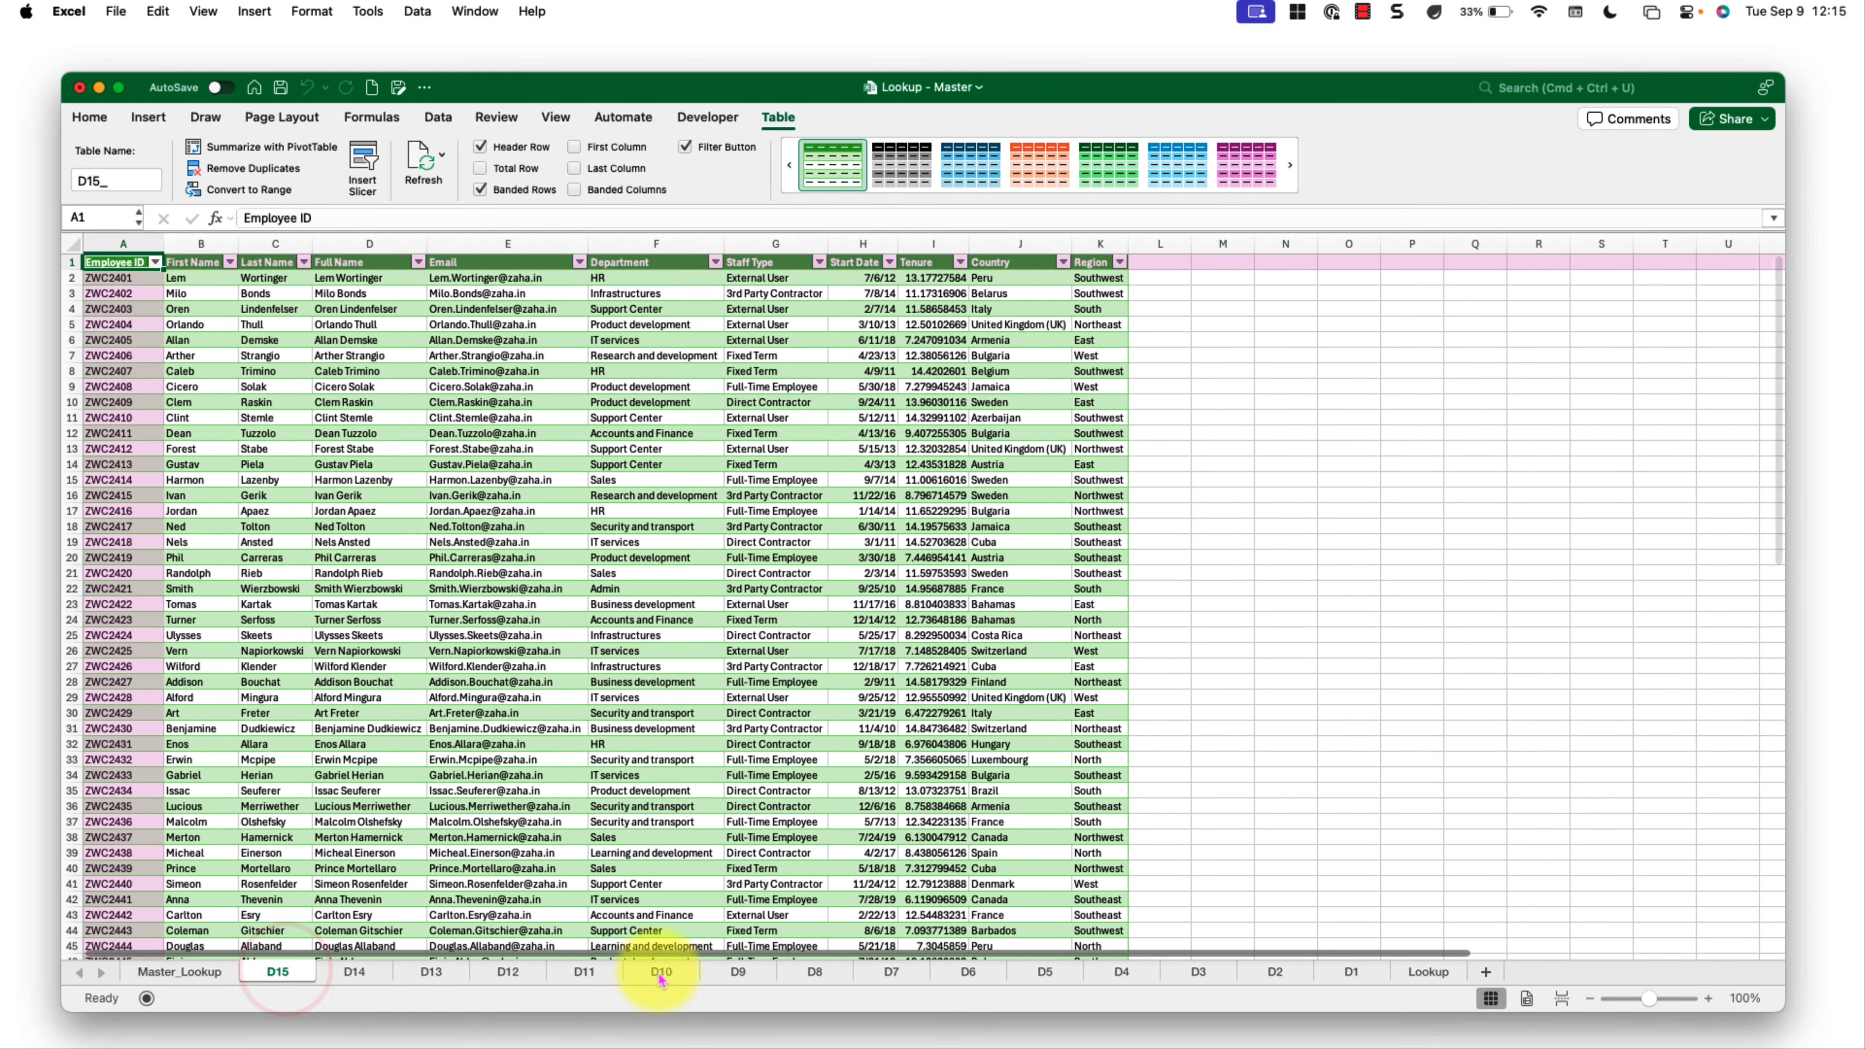
{"action": "left_click", "coordinate": [1357, 973], "text": "shift"}
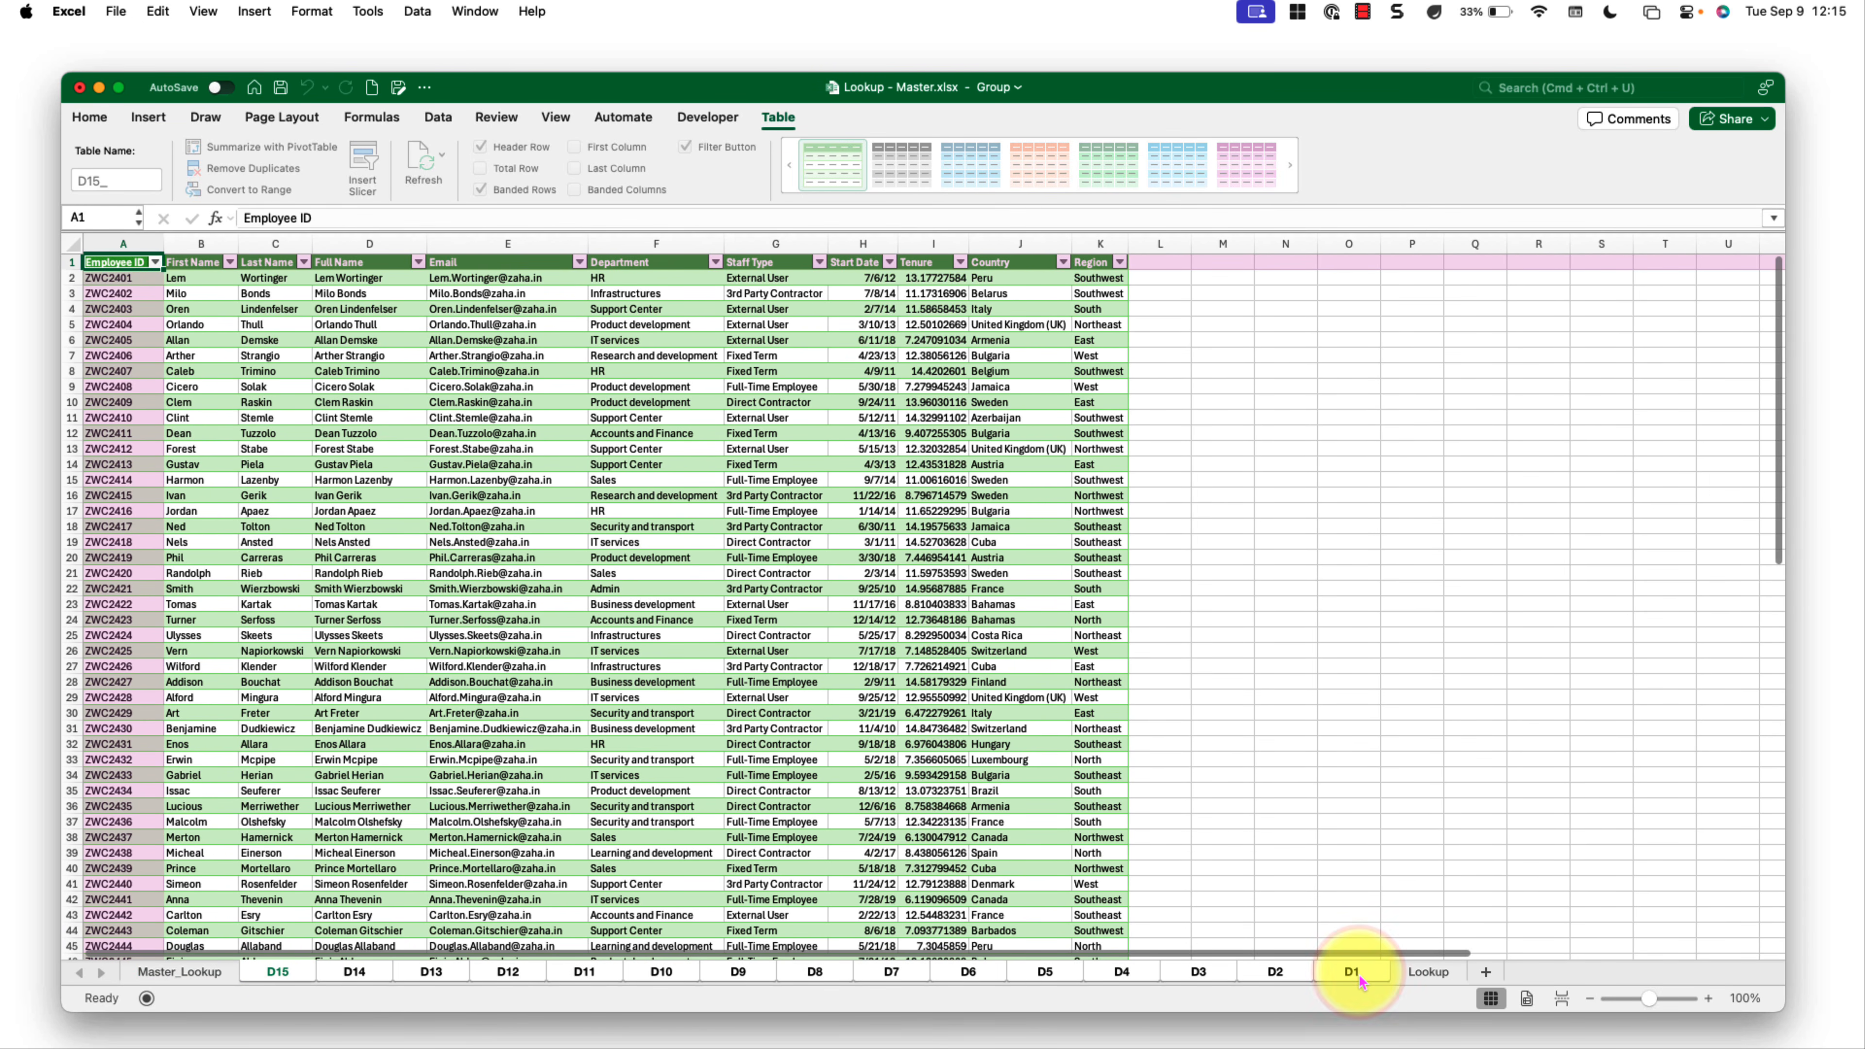
{"action": "right_click", "coordinate": [1356, 976]}
{"action": "left_click", "coordinate": [365, 762]}
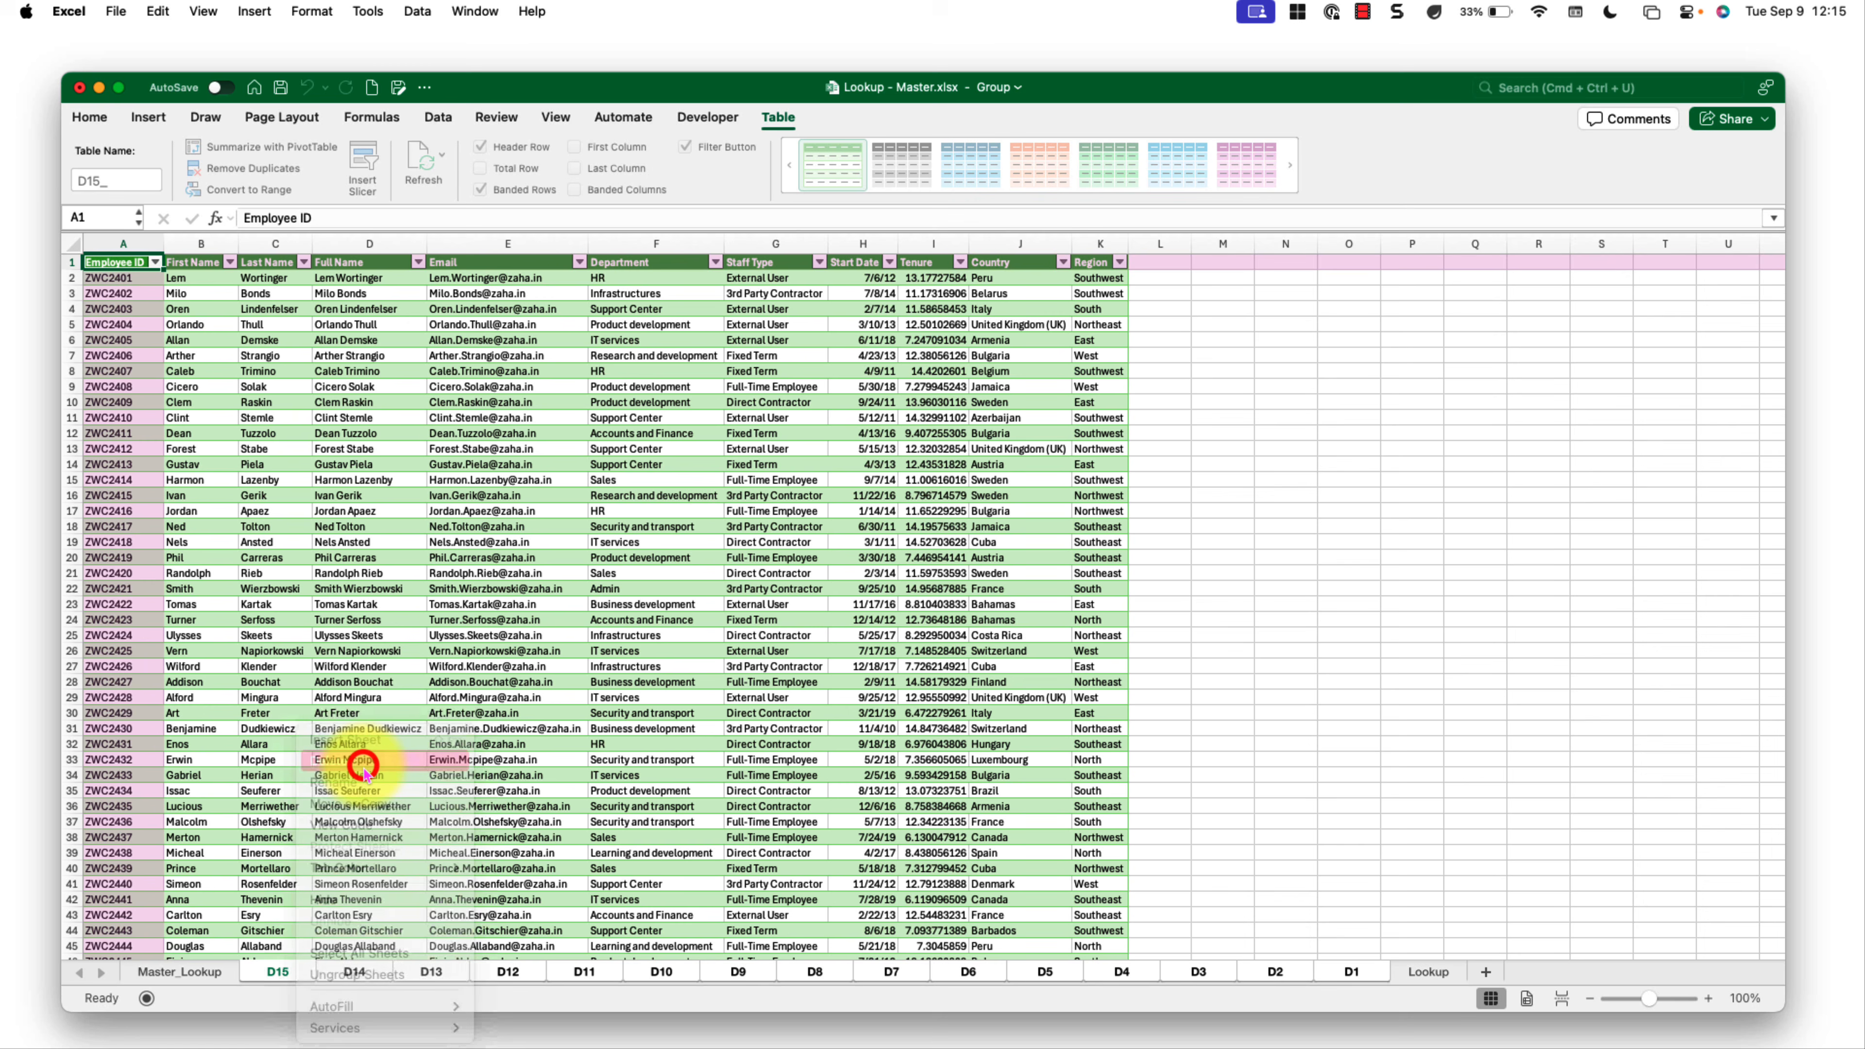
{"action": "key", "text": "Return"}
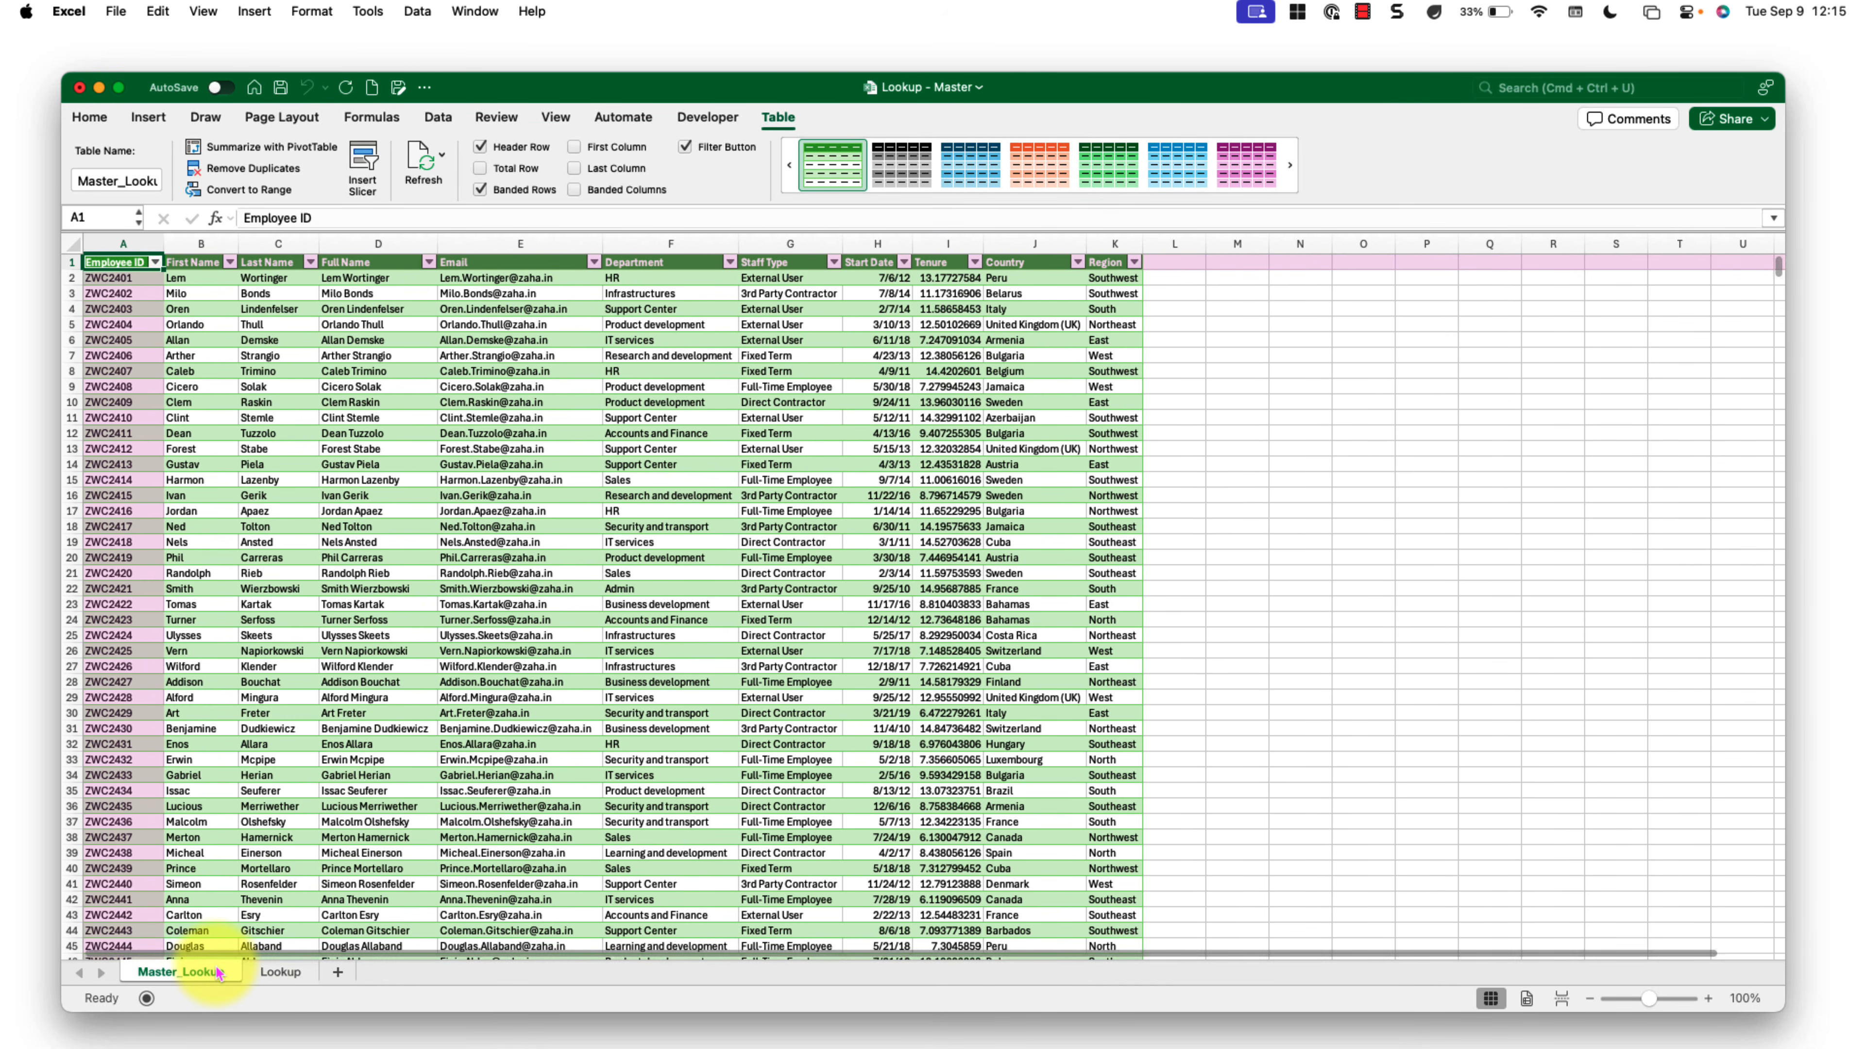
Step: Examine the Employee IDs on the Lookup sheet against the Employee ID and Email columns of Master_Lookup
{"action": "left_click", "coordinate": [247, 621]}
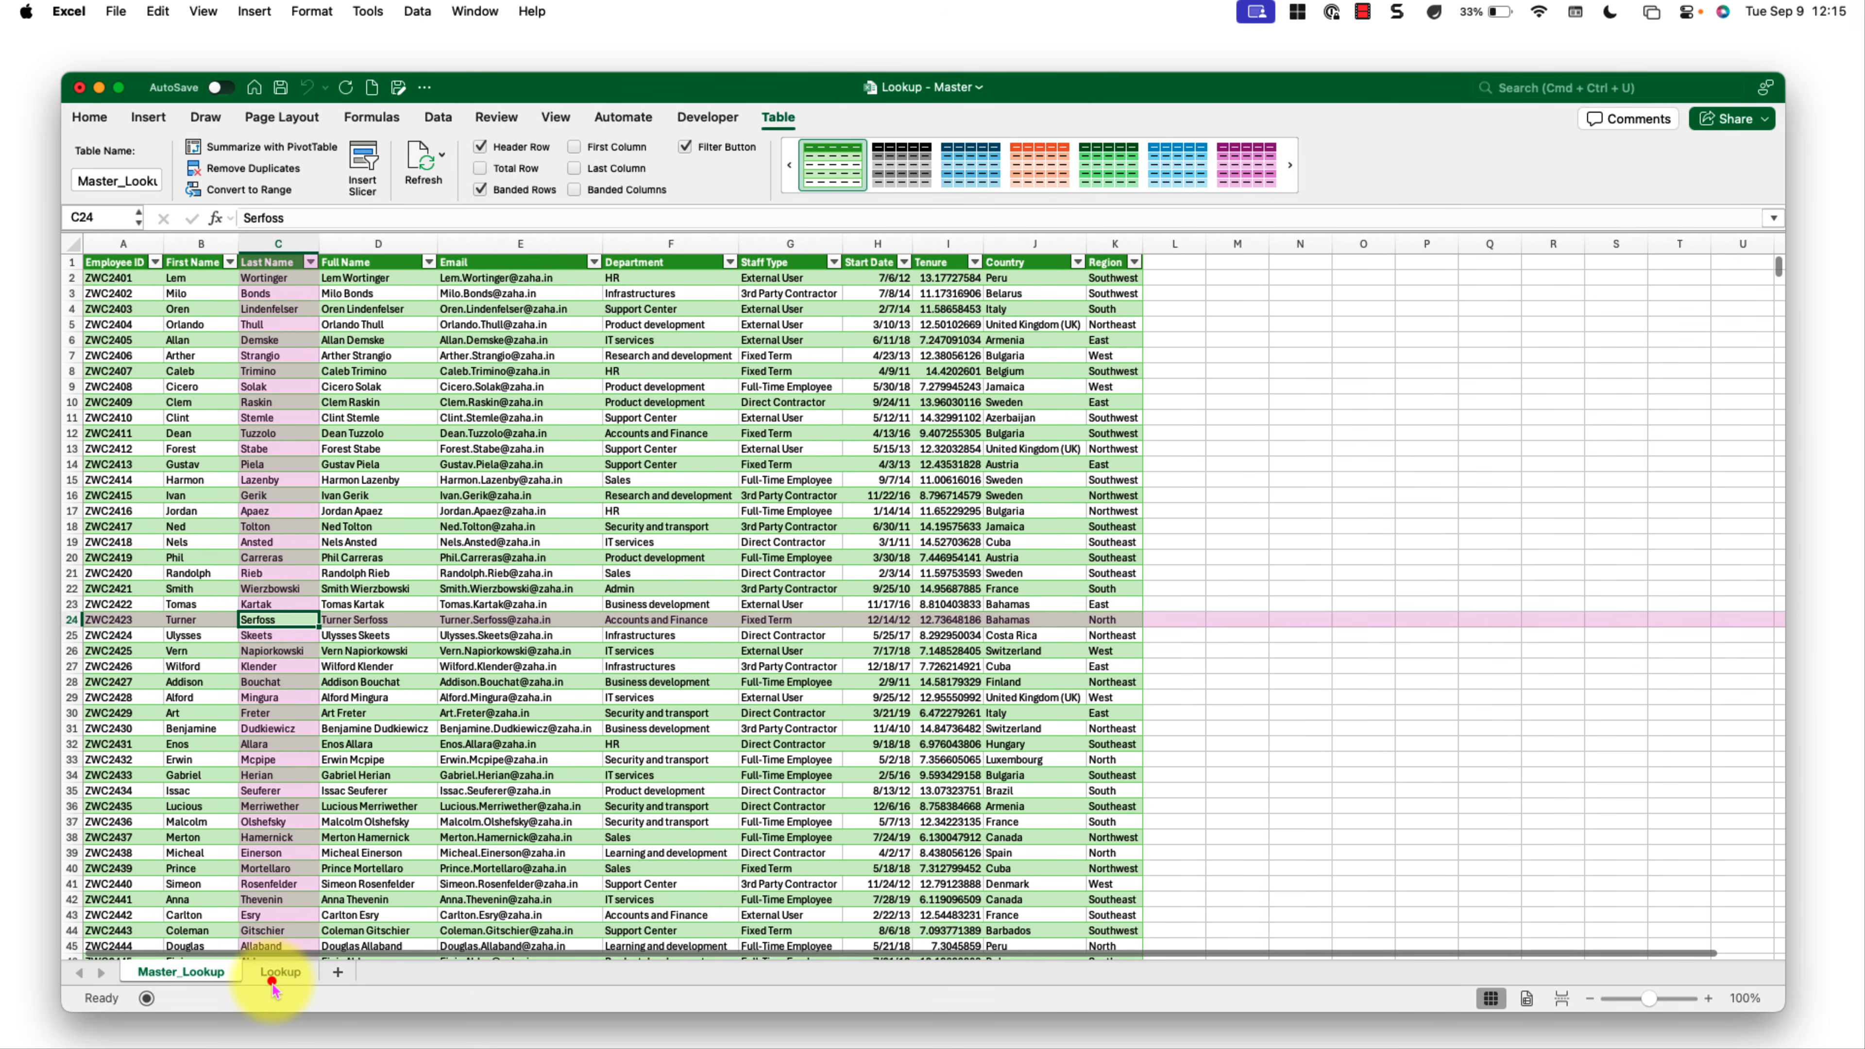
{"action": "left_click", "coordinate": [275, 972]}
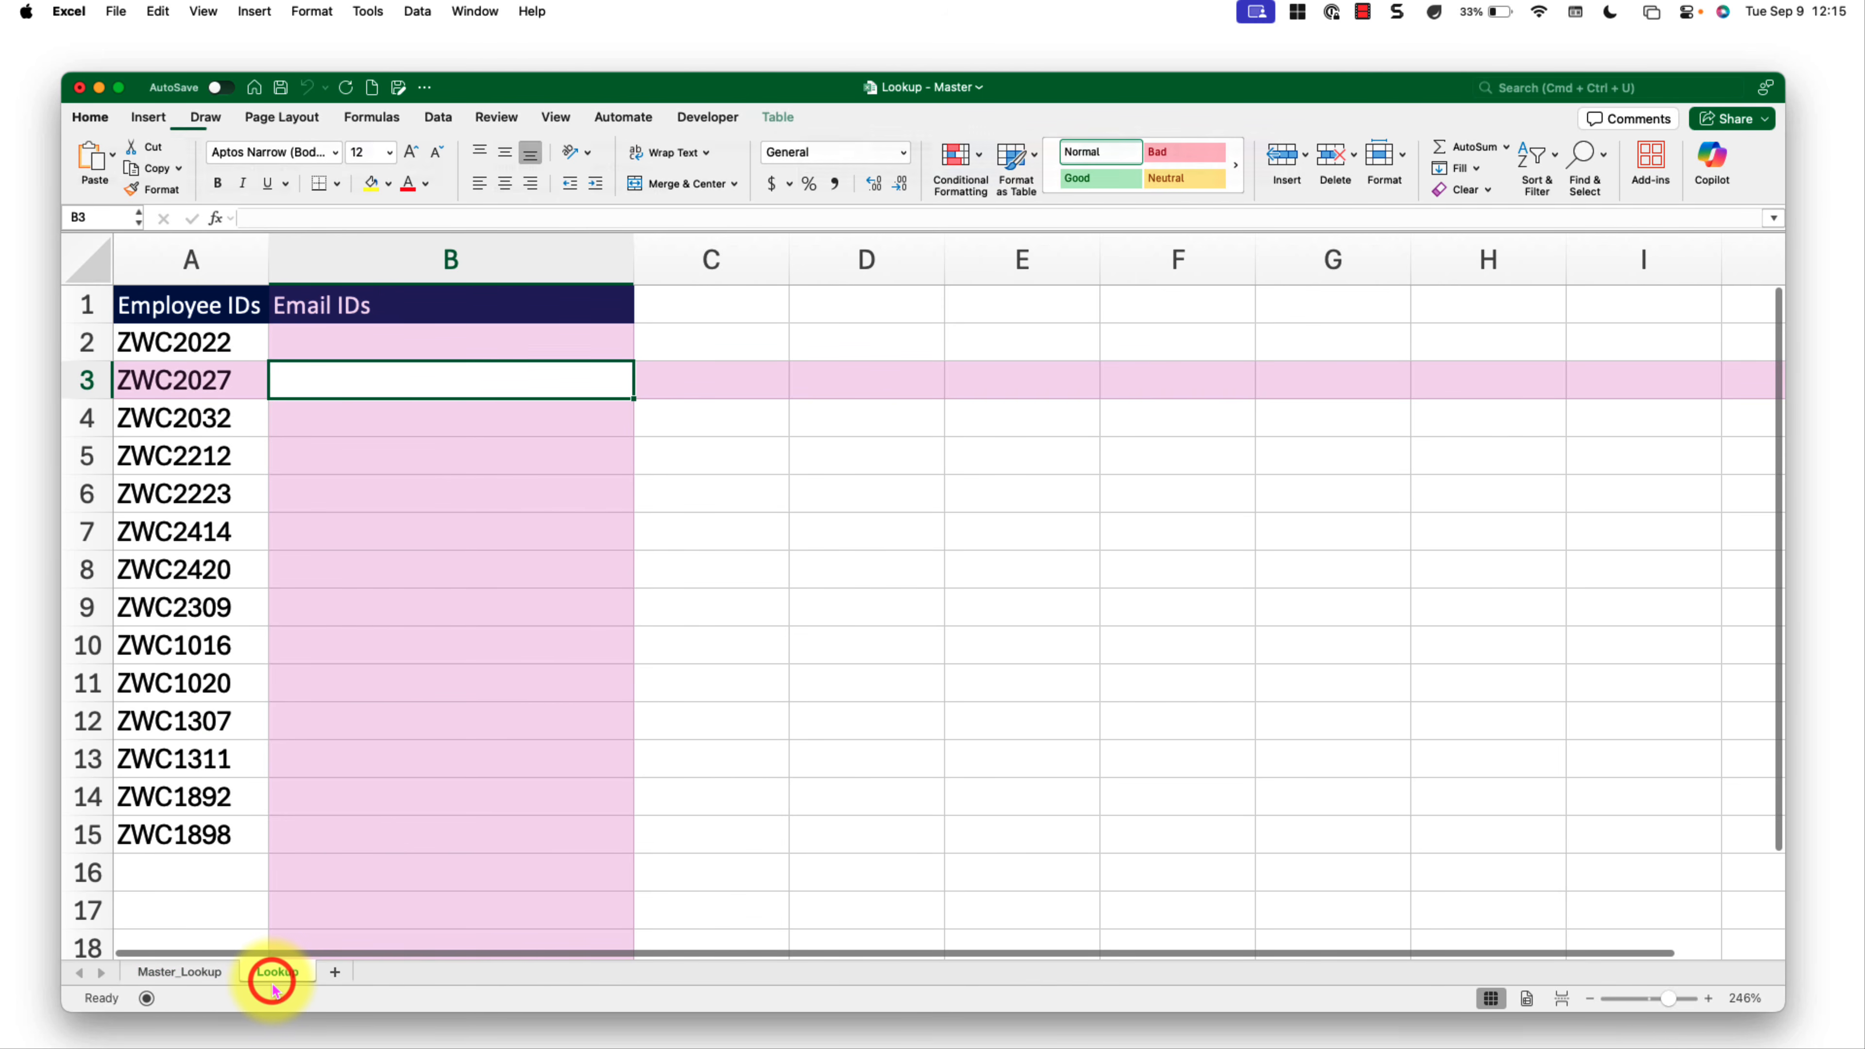
{"action": "left_click", "coordinate": [369, 342]}
{"action": "left_click", "coordinate": [183, 341]}
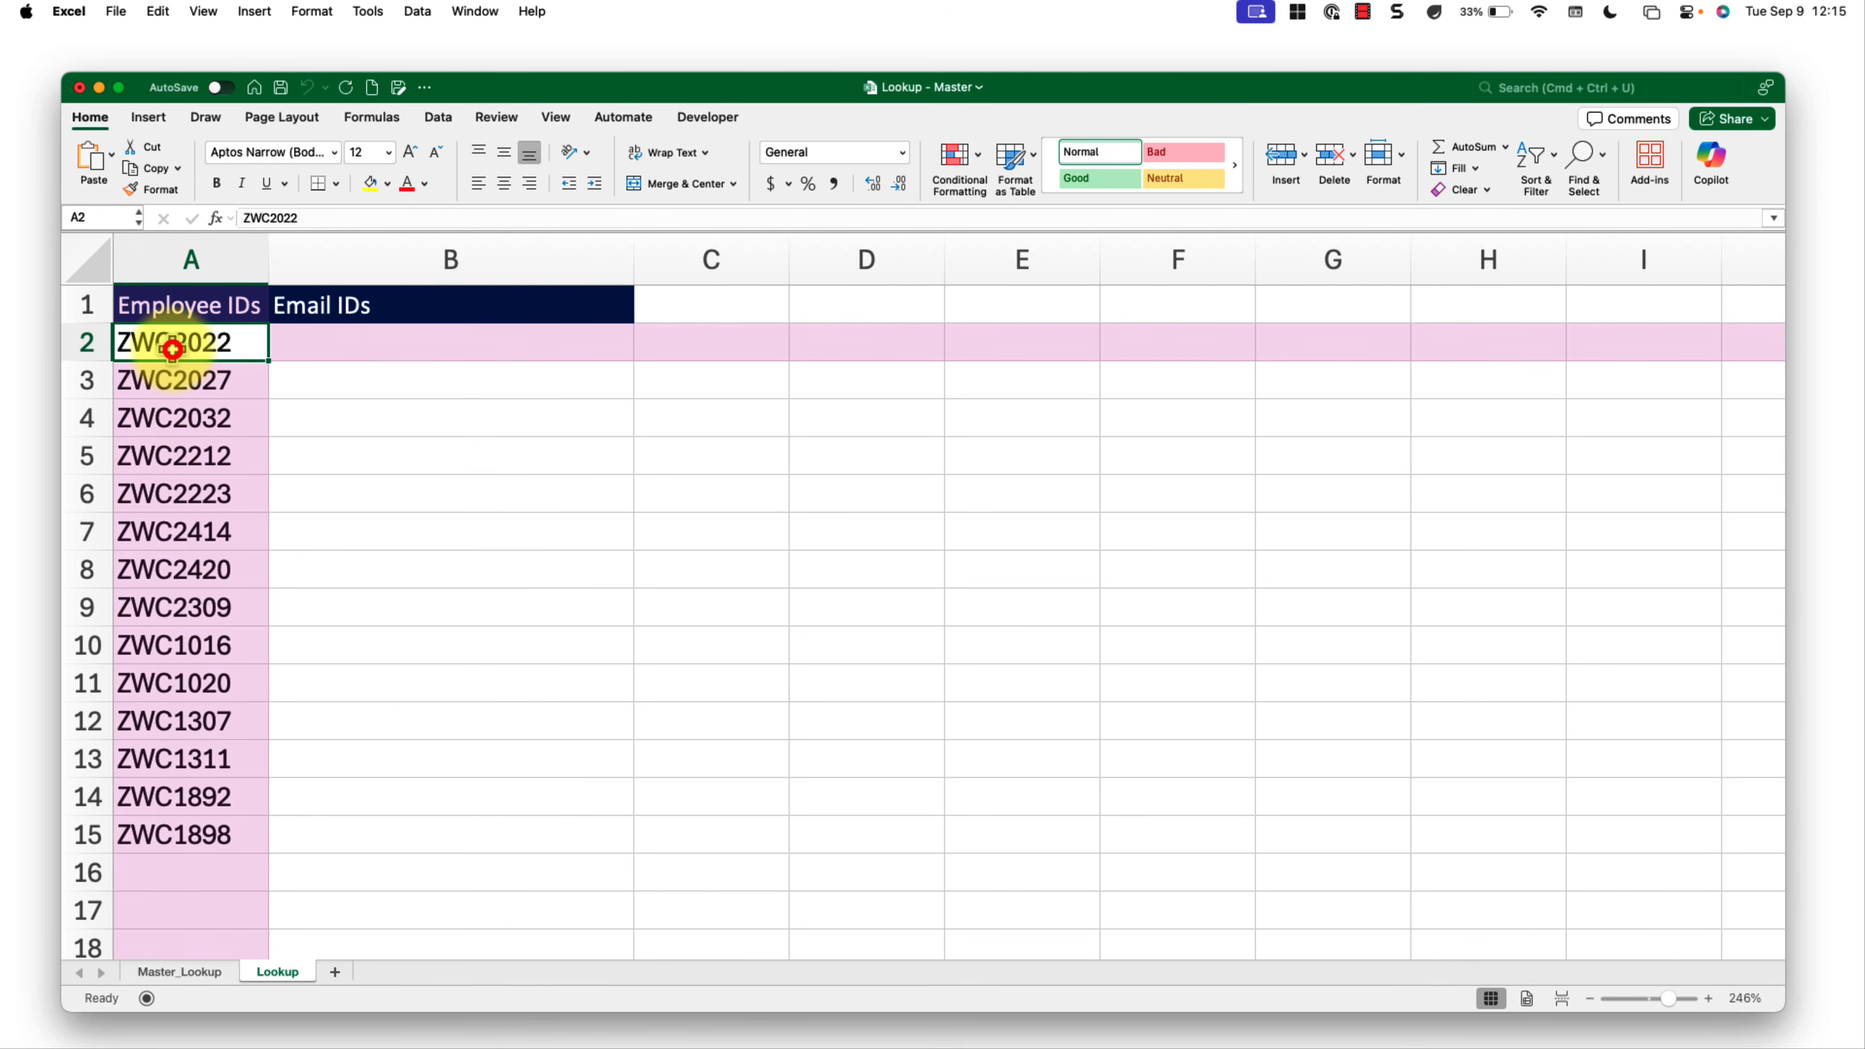
{"action": "left_click", "coordinate": [194, 974]}
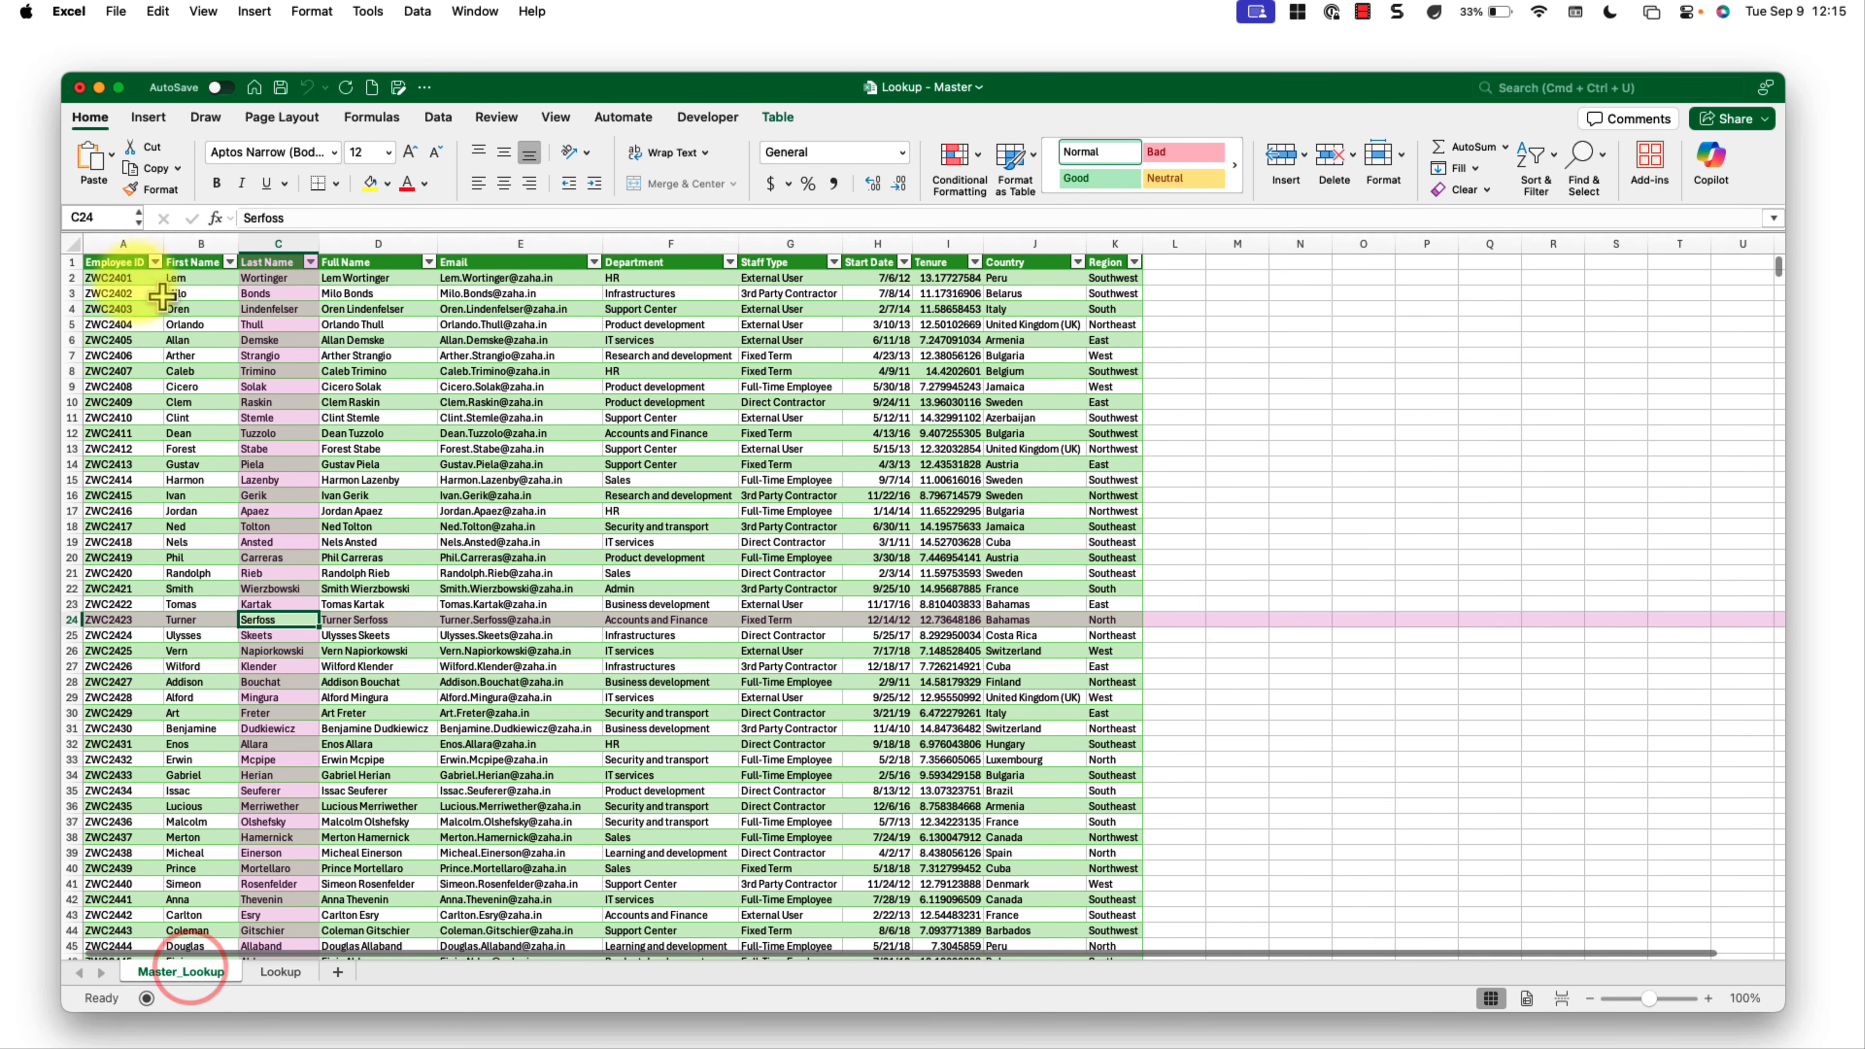
{"action": "left_click", "coordinate": [132, 279]}
{"action": "left_click", "coordinate": [468, 278]}
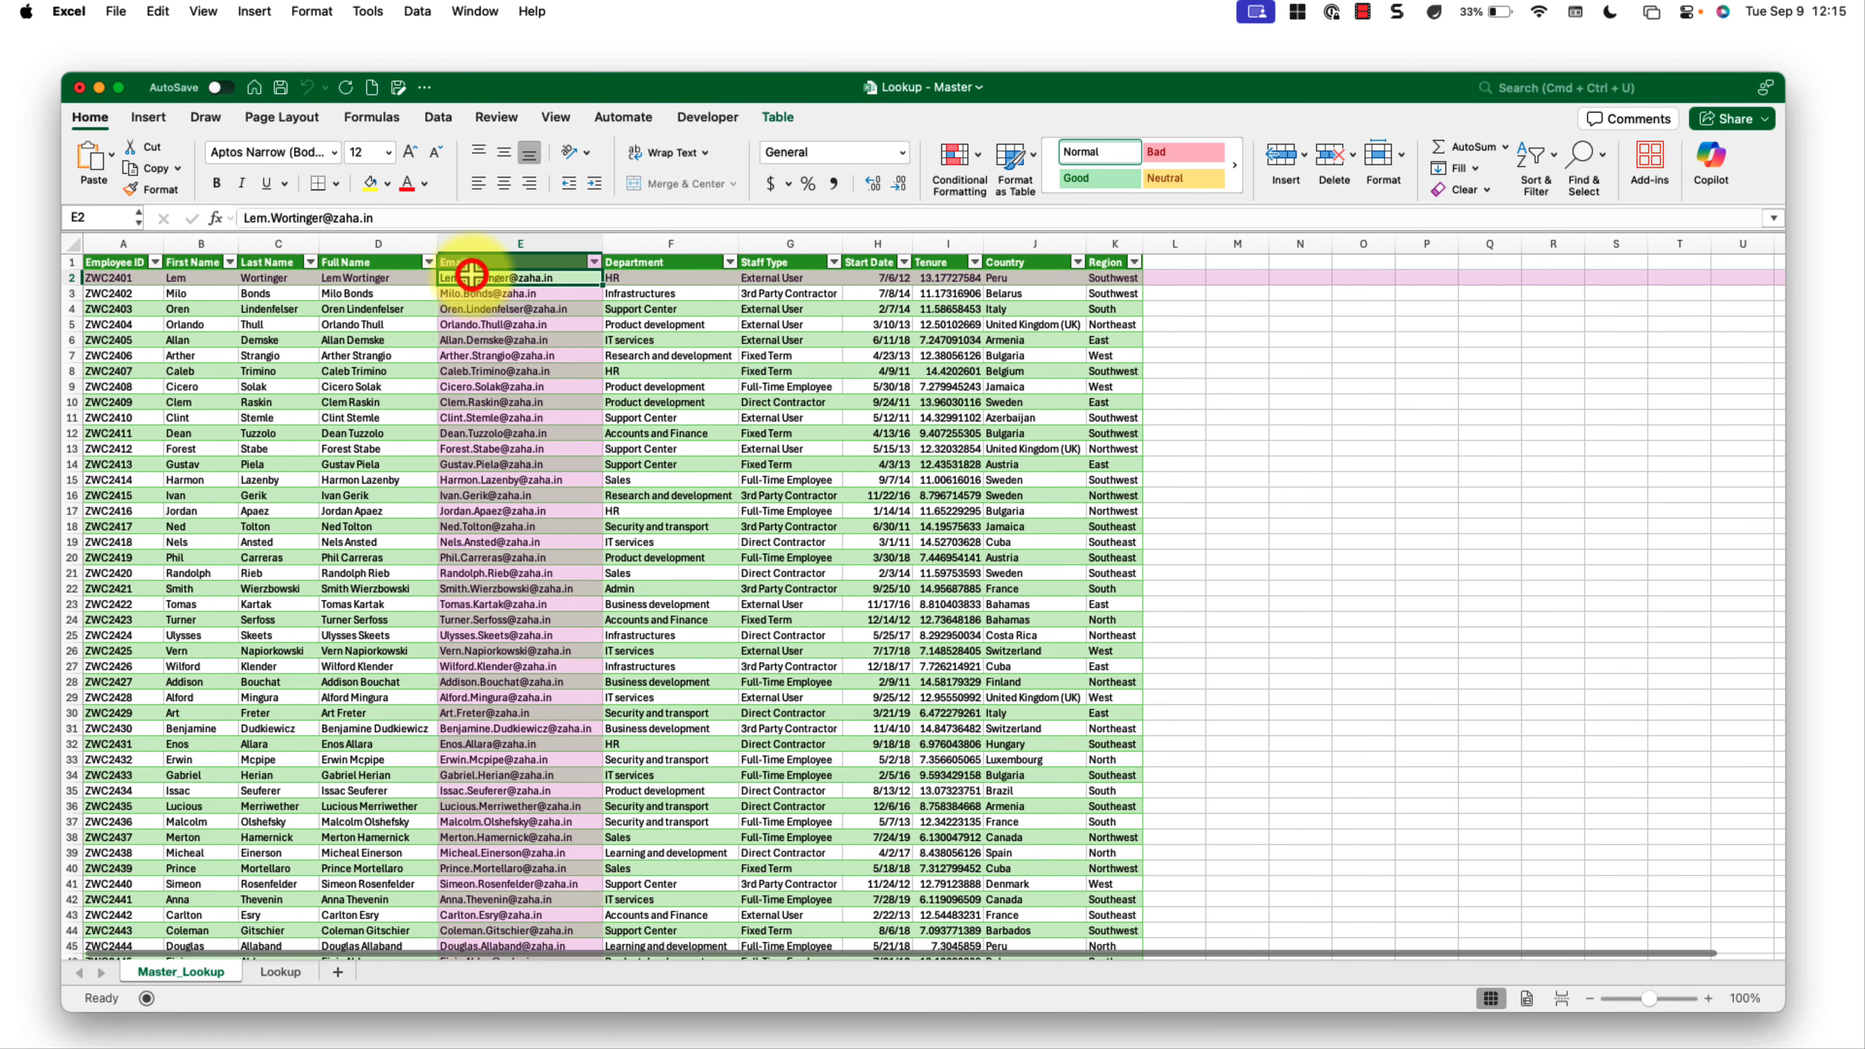
Step: Enter the formula =VLOOKUP(A2, Master_Lookup, 5, 0) in cell B2 of the Lookup sheet
{"action": "left_click", "coordinate": [264, 973]}
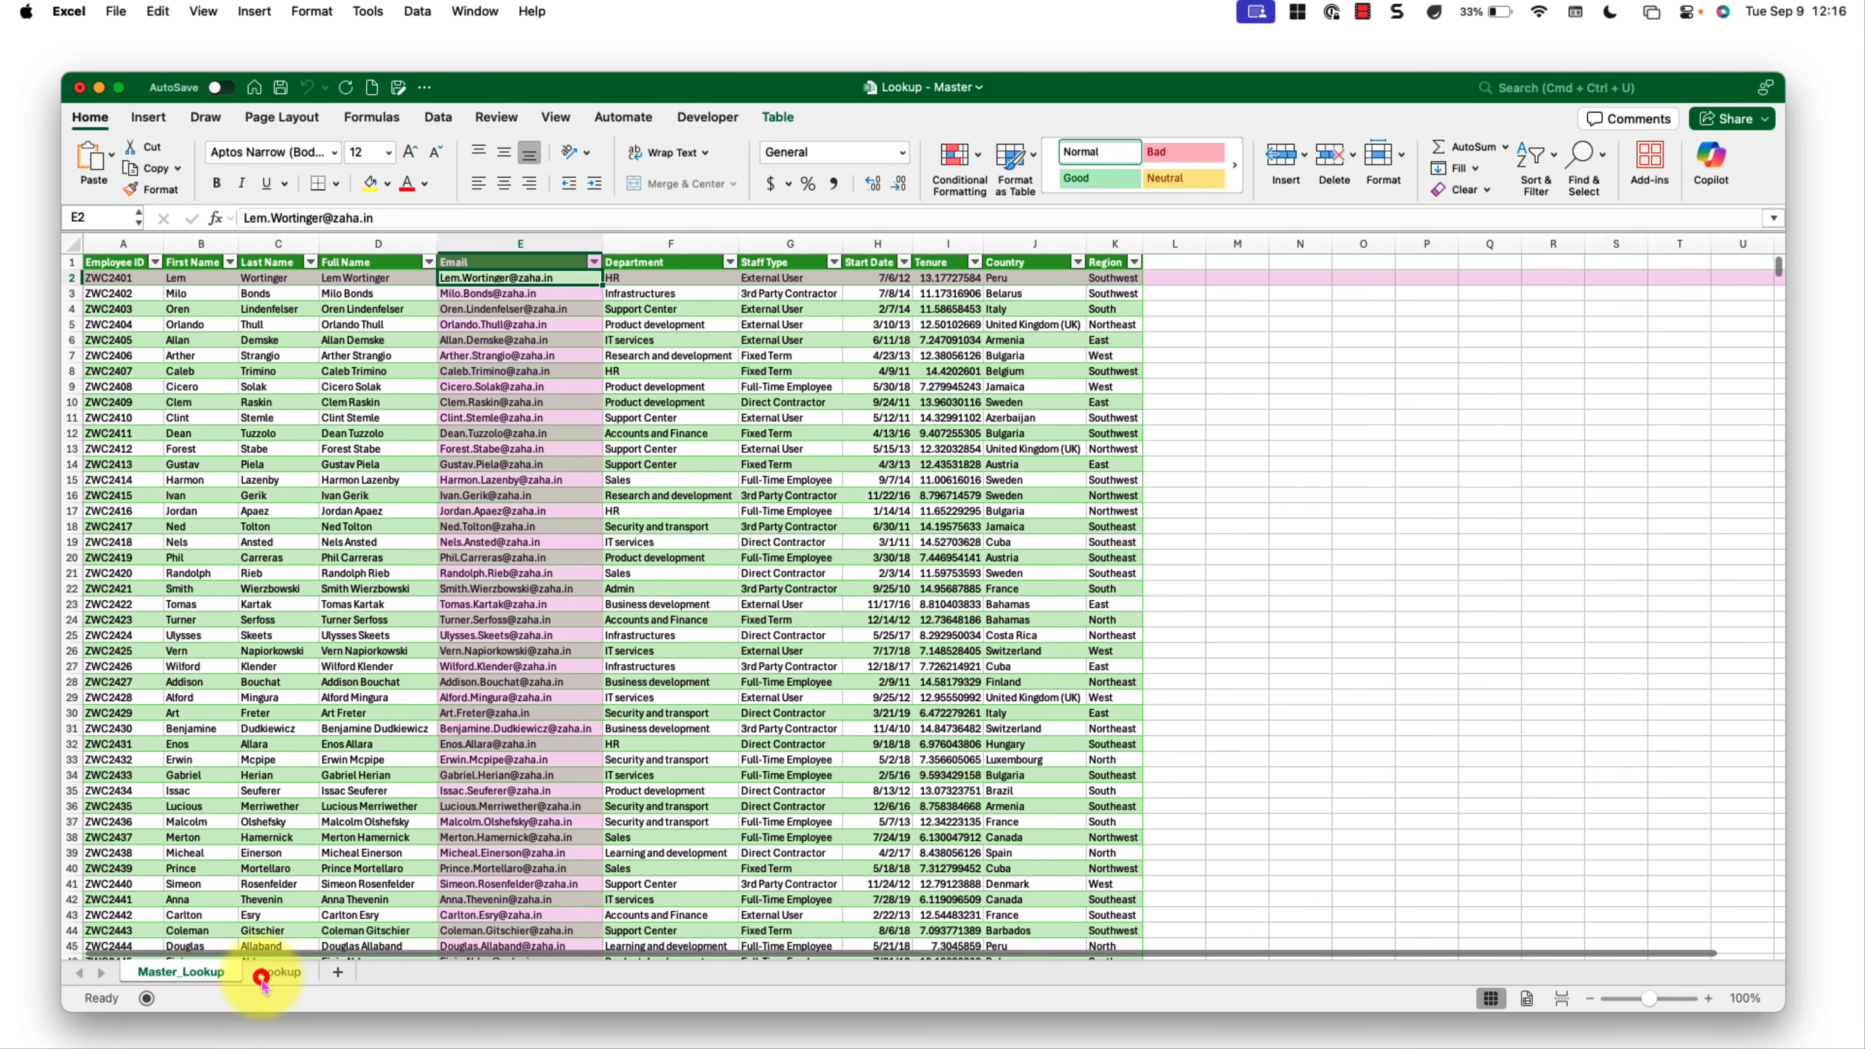
{"action": "left_click", "coordinate": [479, 345]}
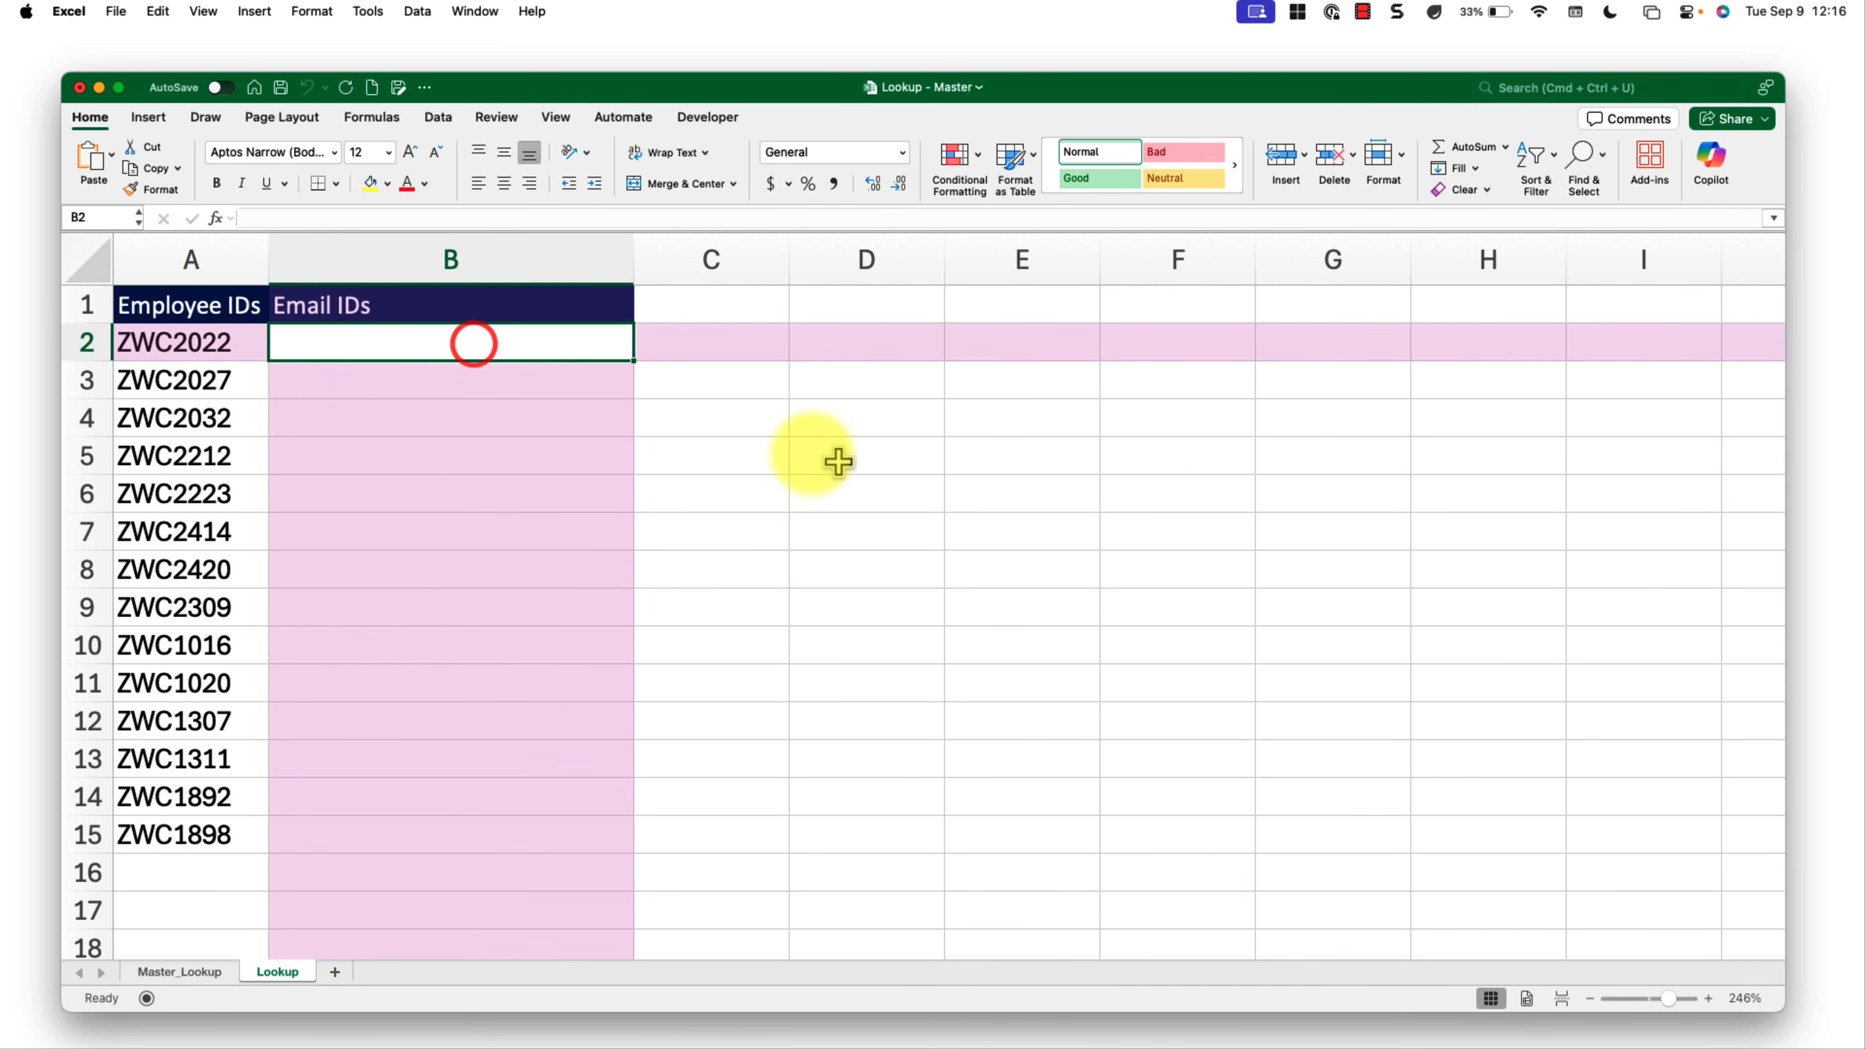
{"action": "type", "text": "=vl"}
{"action": "key", "text": "Tab"}
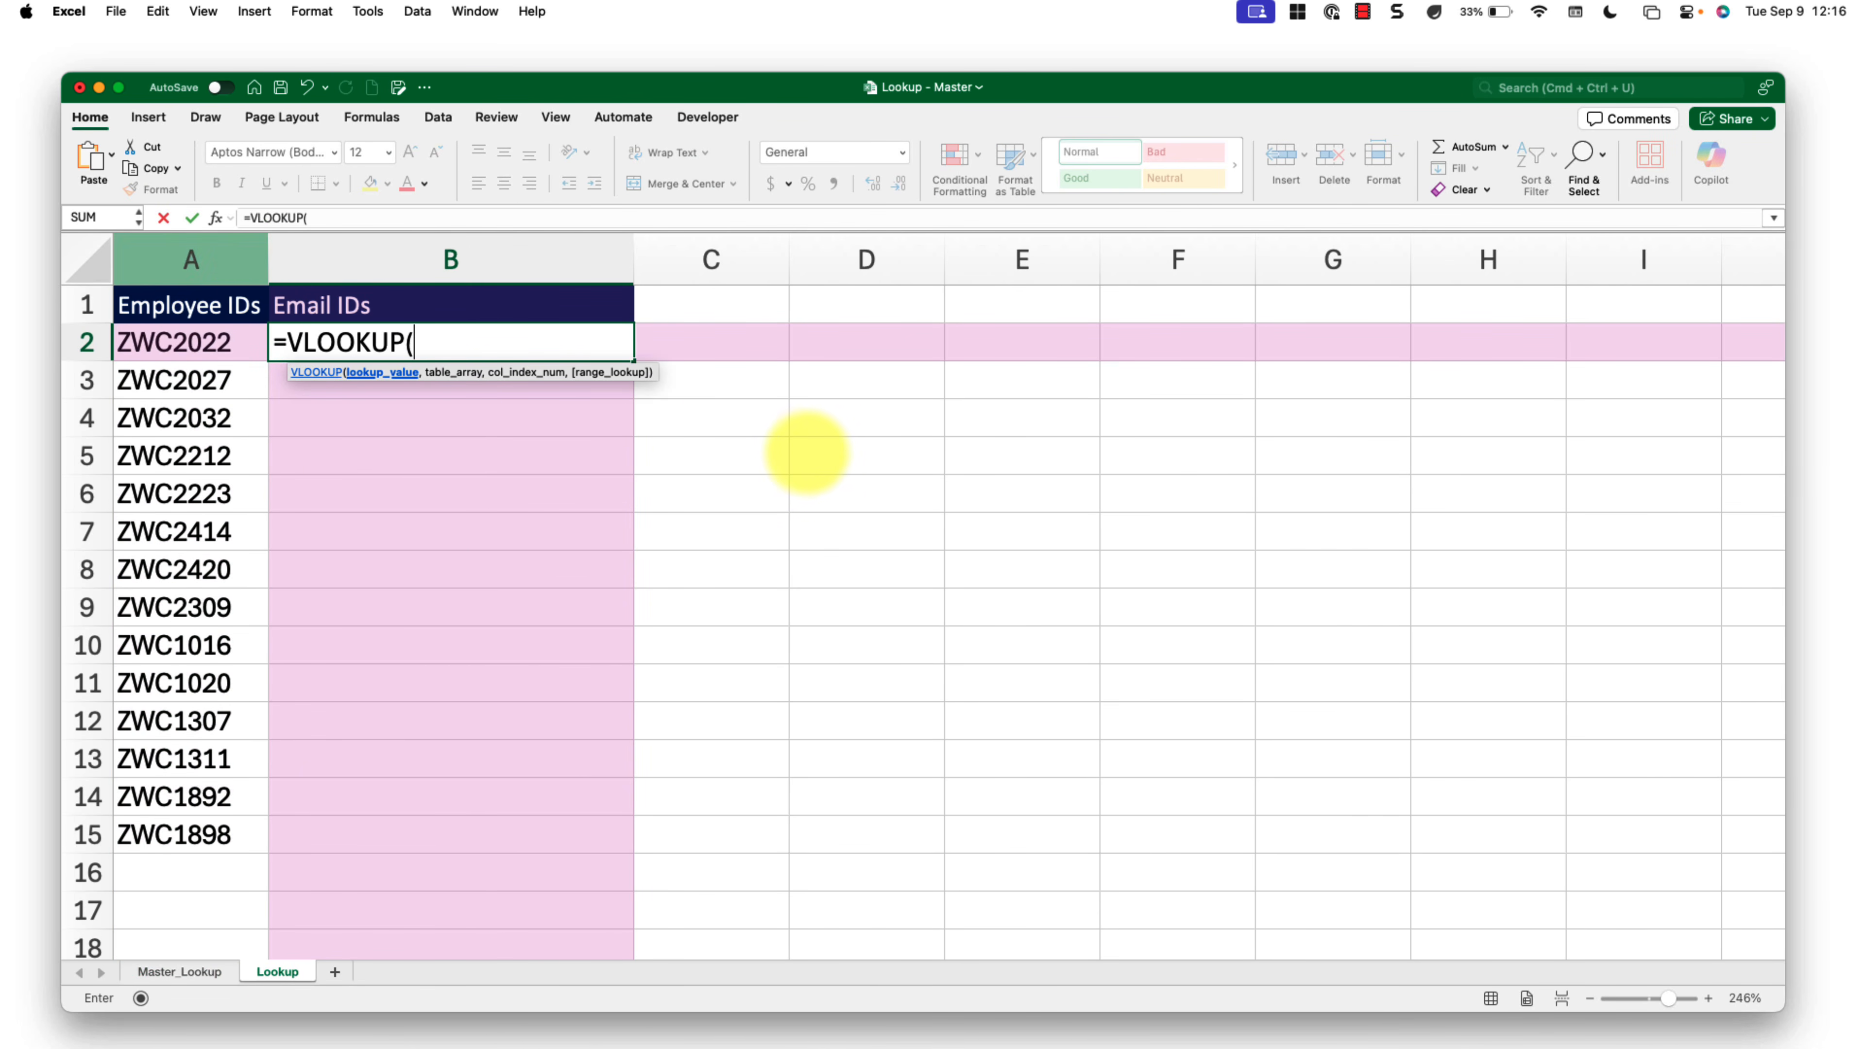
{"action": "left_click", "coordinate": [189, 335]}
{"action": "type", "text": ", "}
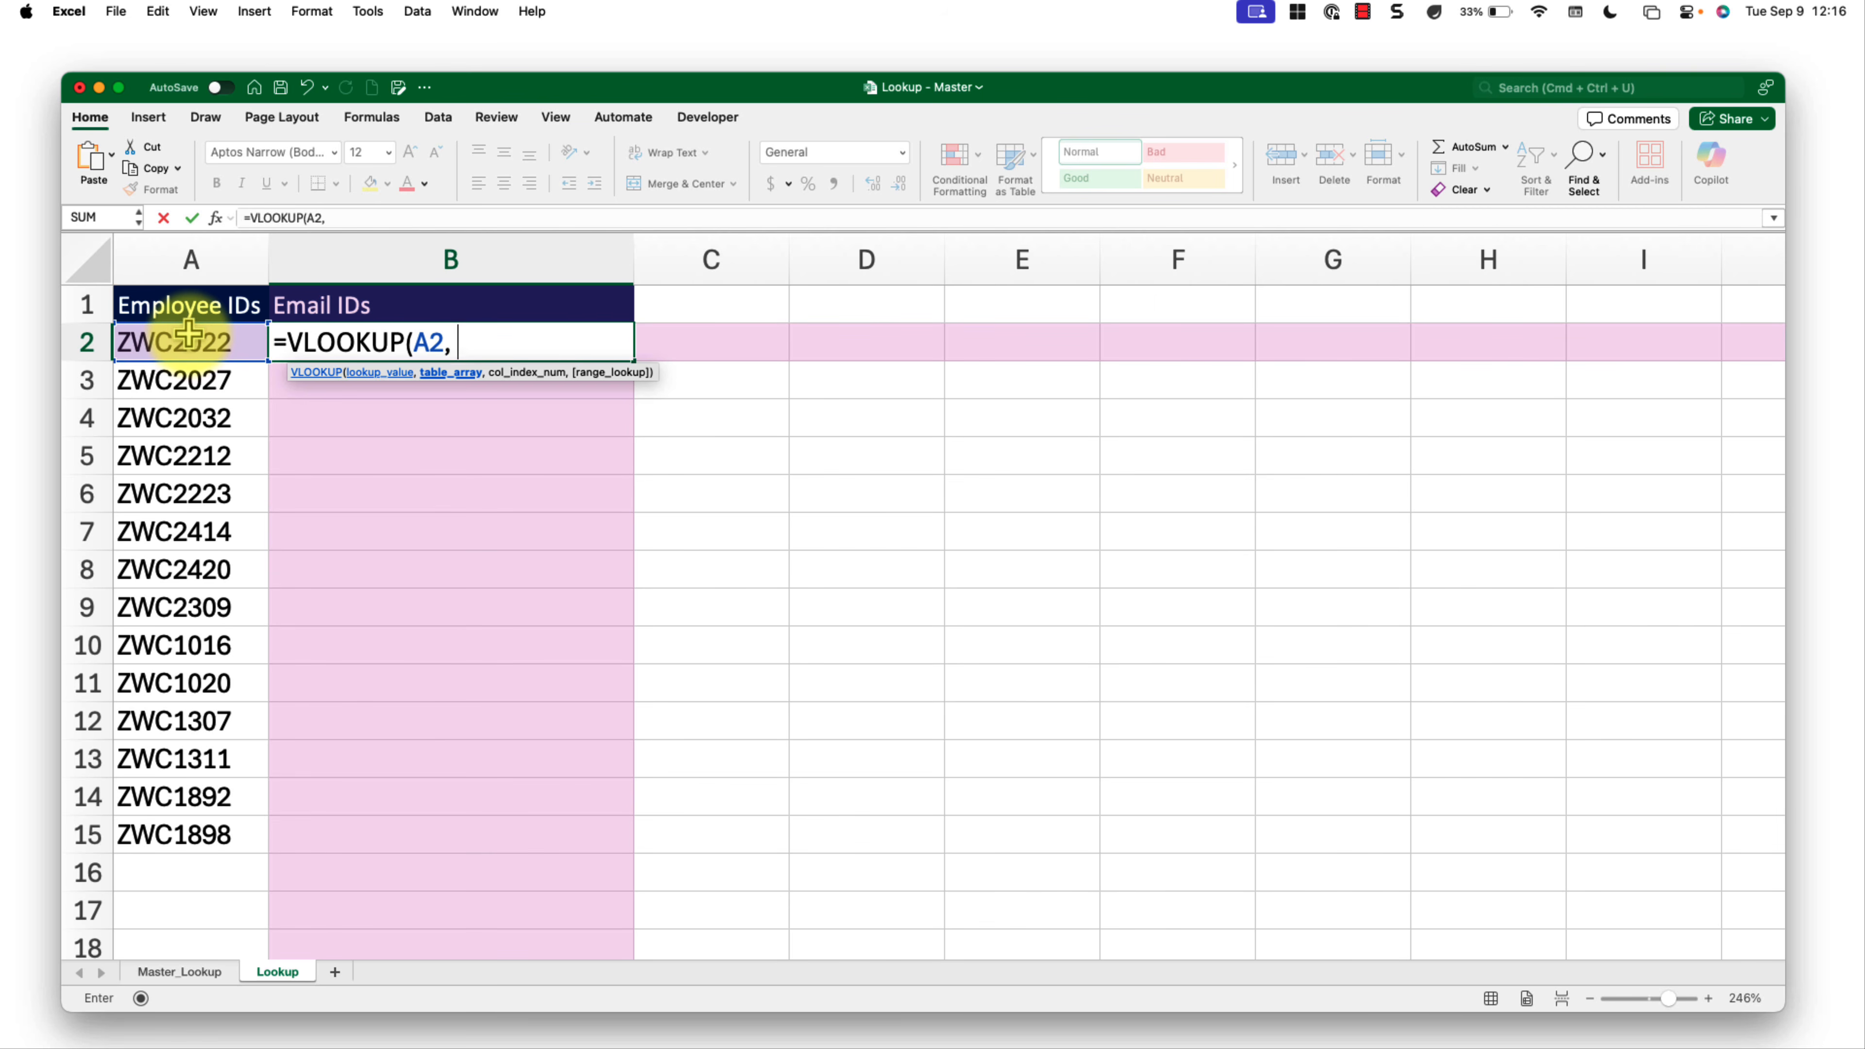
{"action": "type", "text": "mas"}
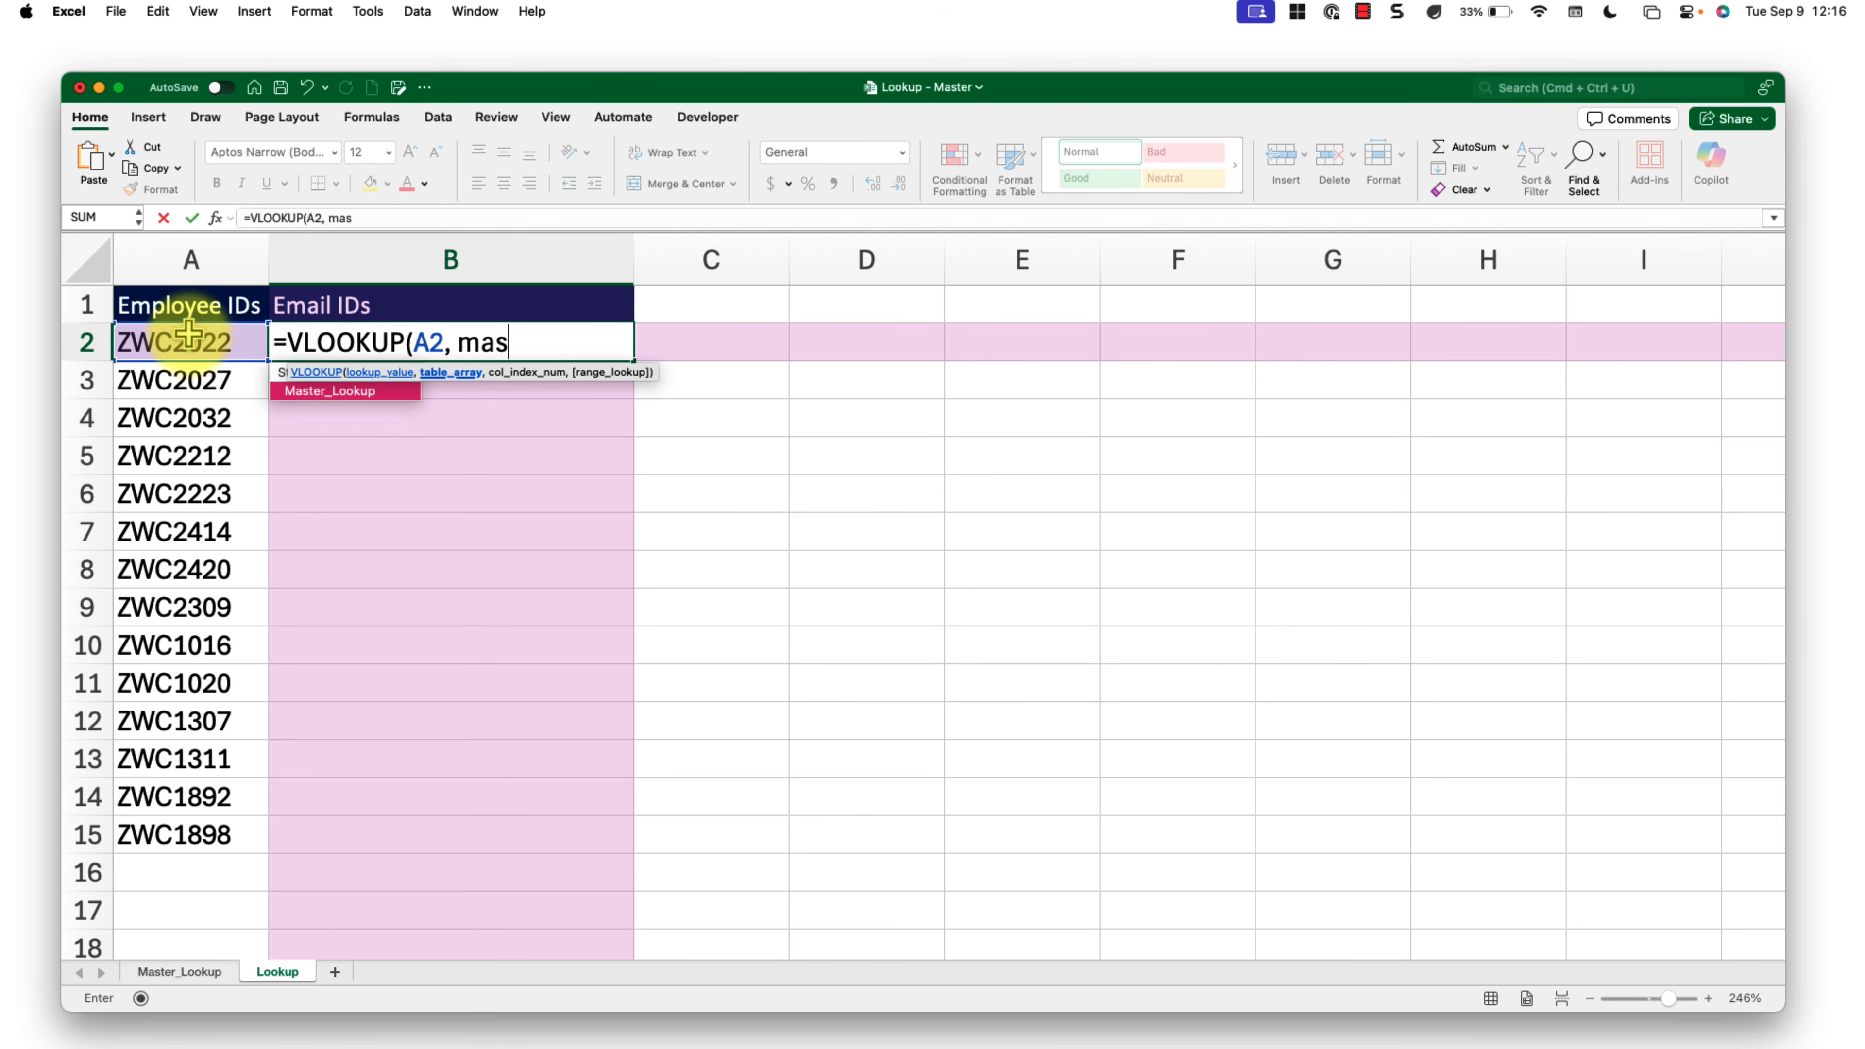
{"action": "double_click", "coordinate": [319, 393]}
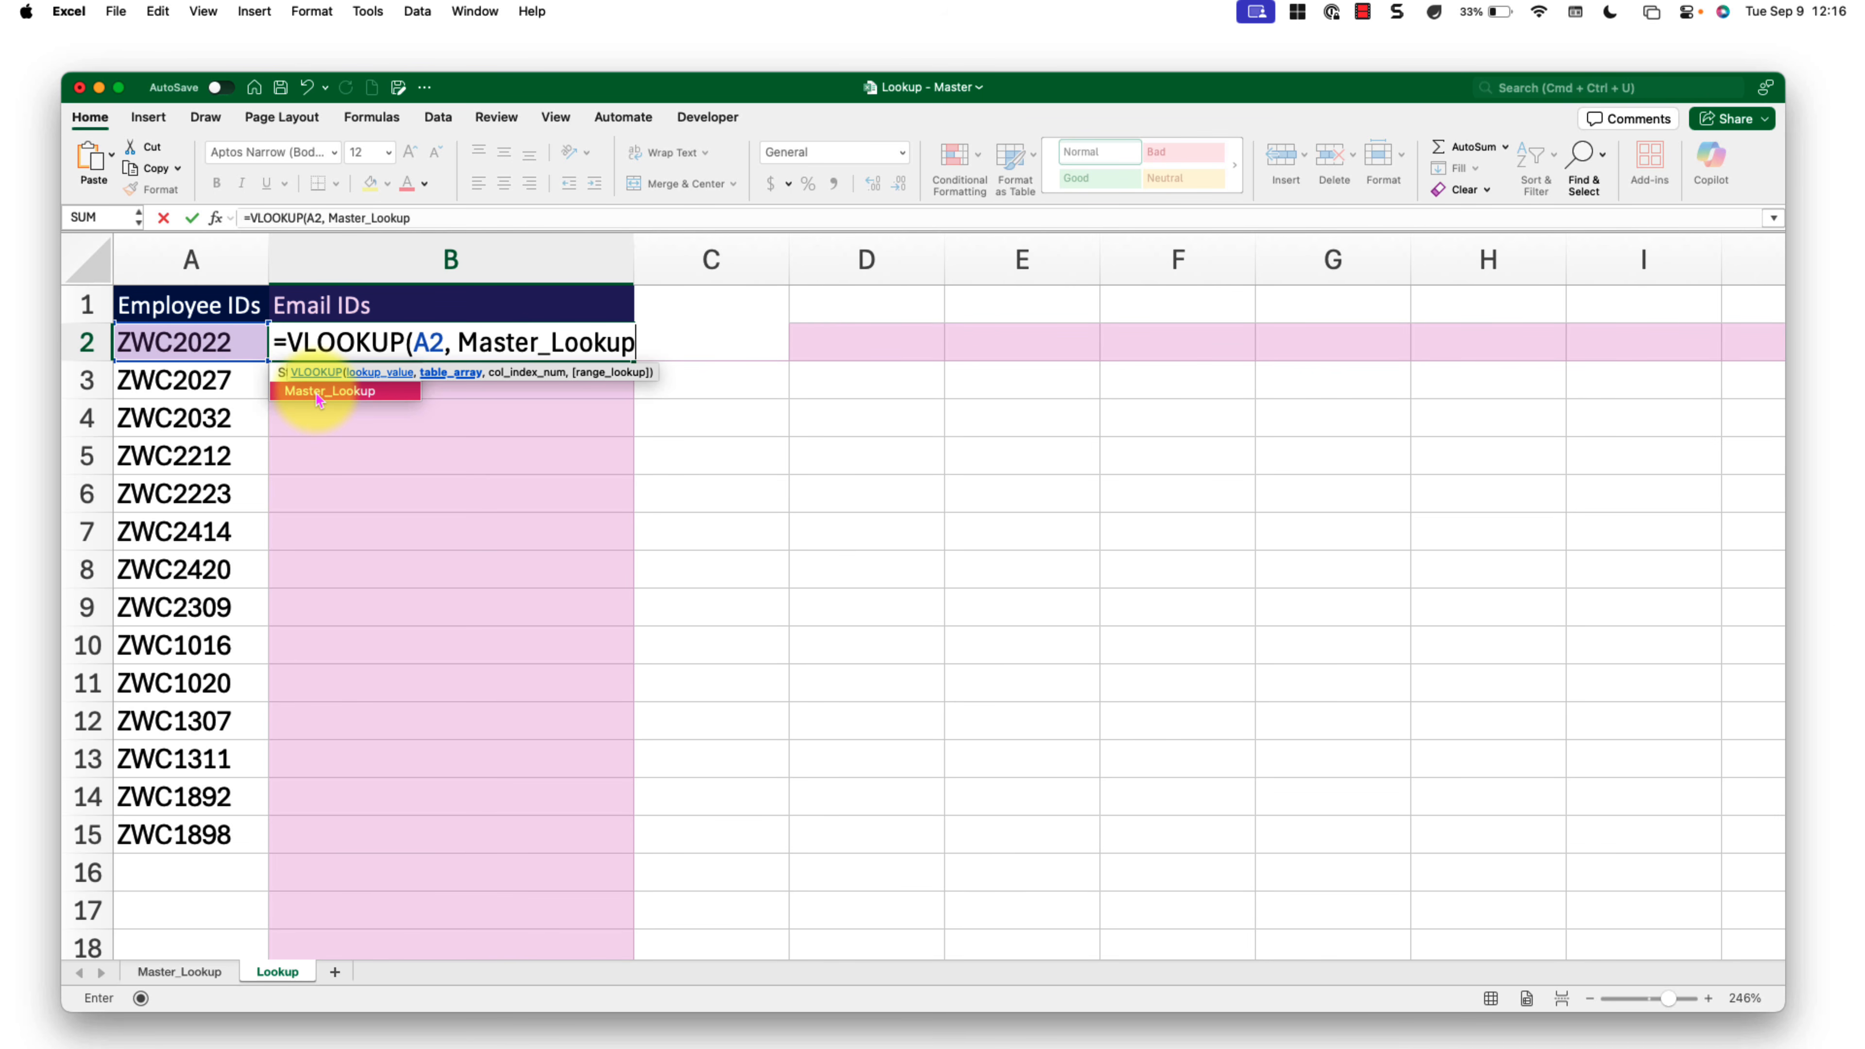
{"action": "type", "text": ", "}
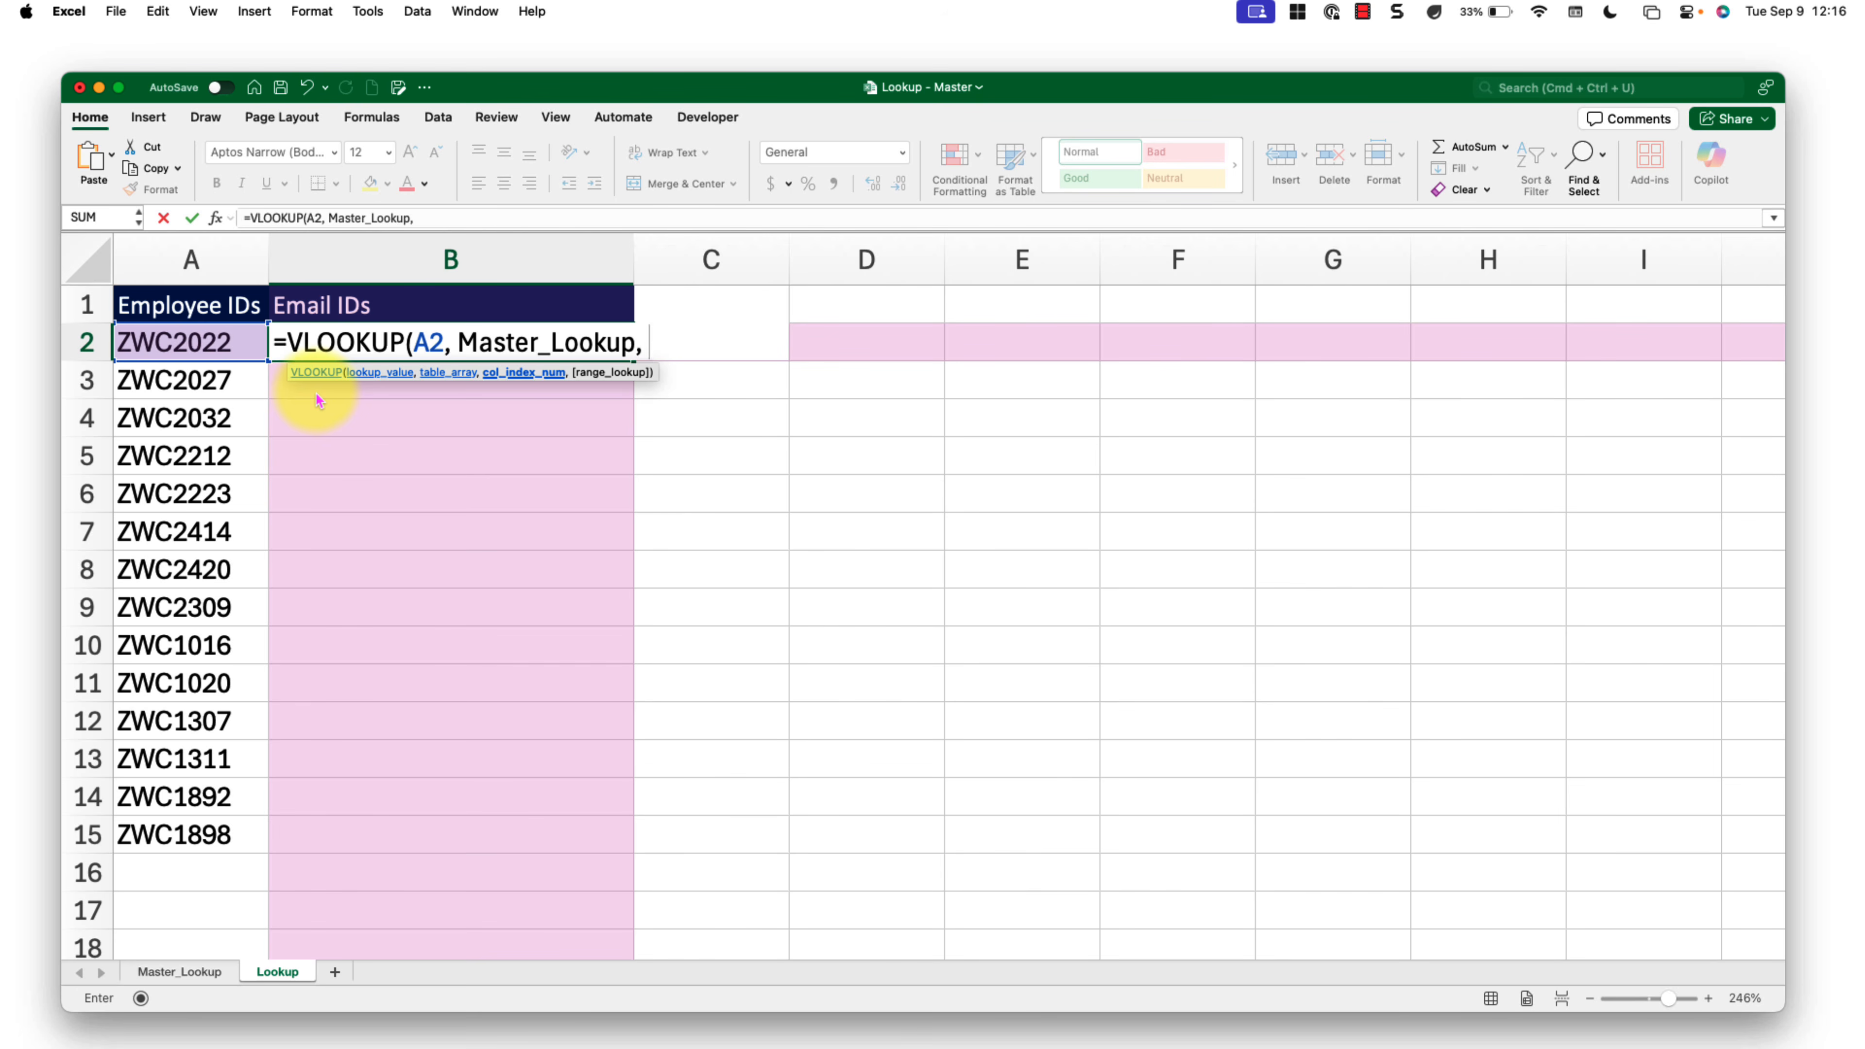
{"action": "type", "text": "5"}
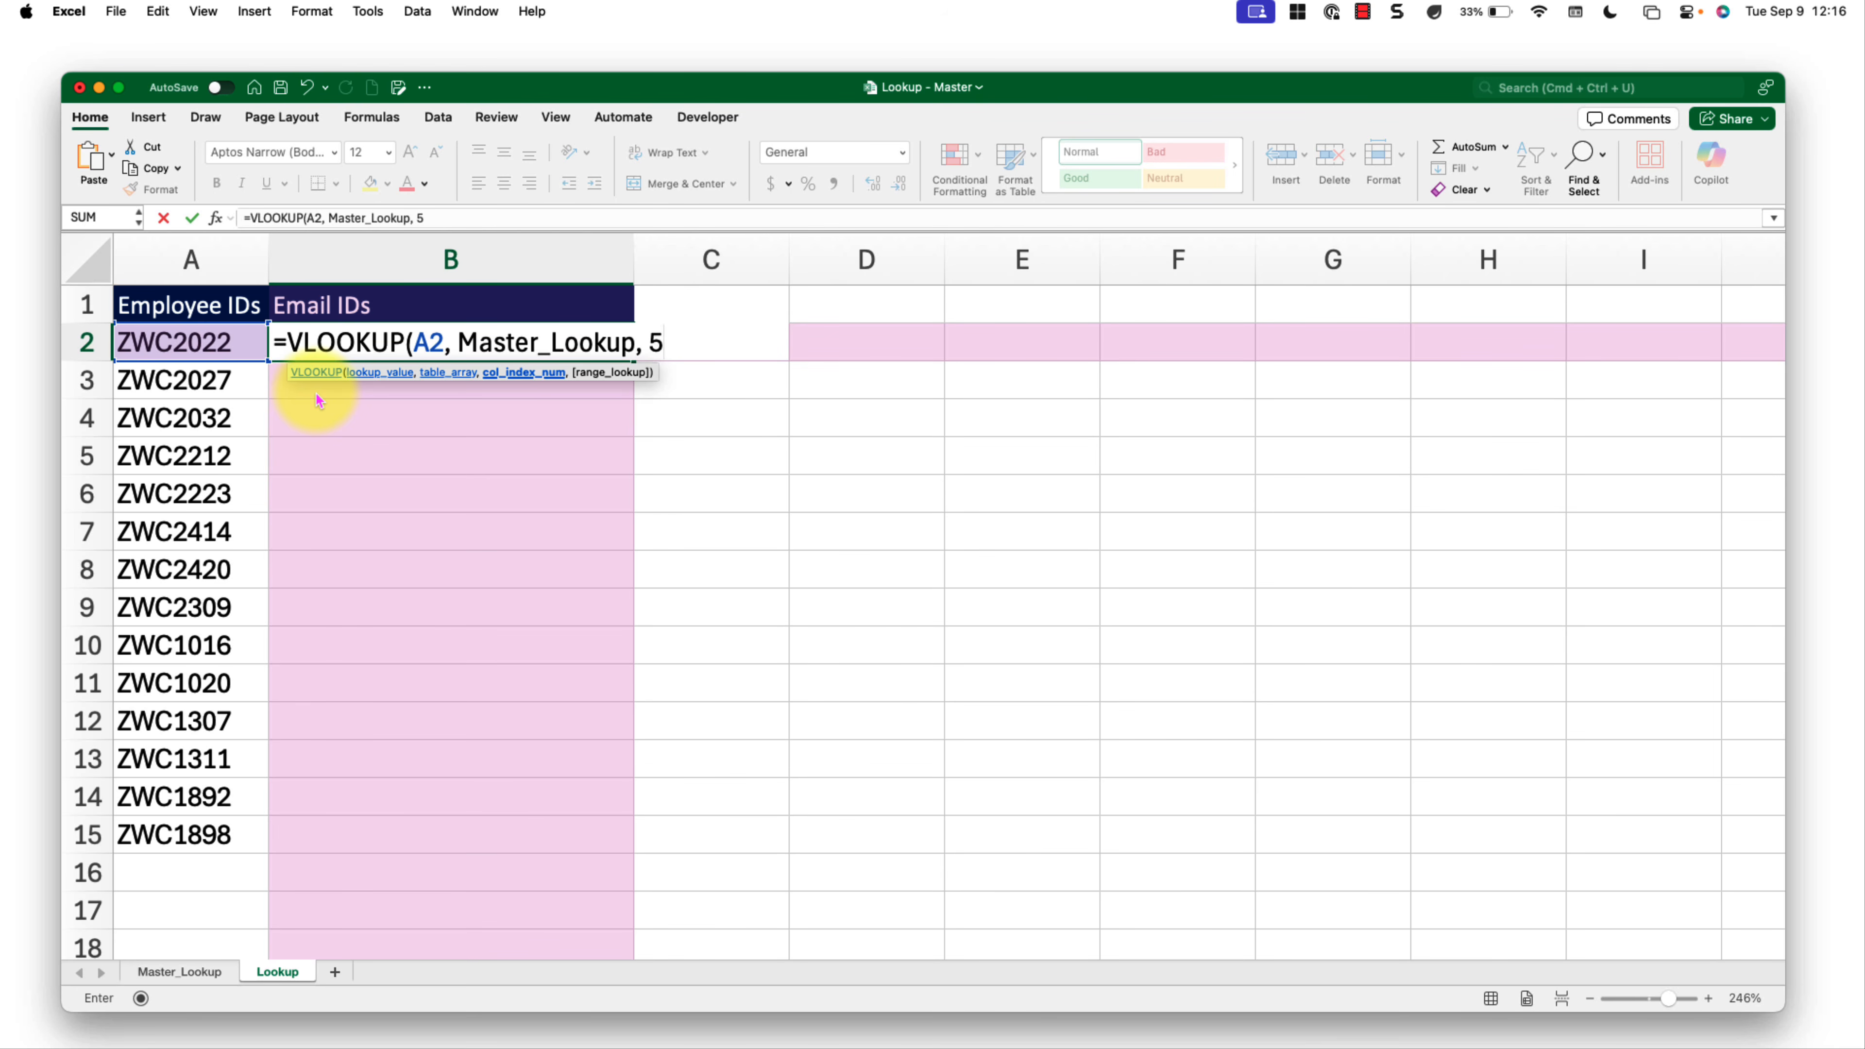
{"action": "type", "text": ", 0"}
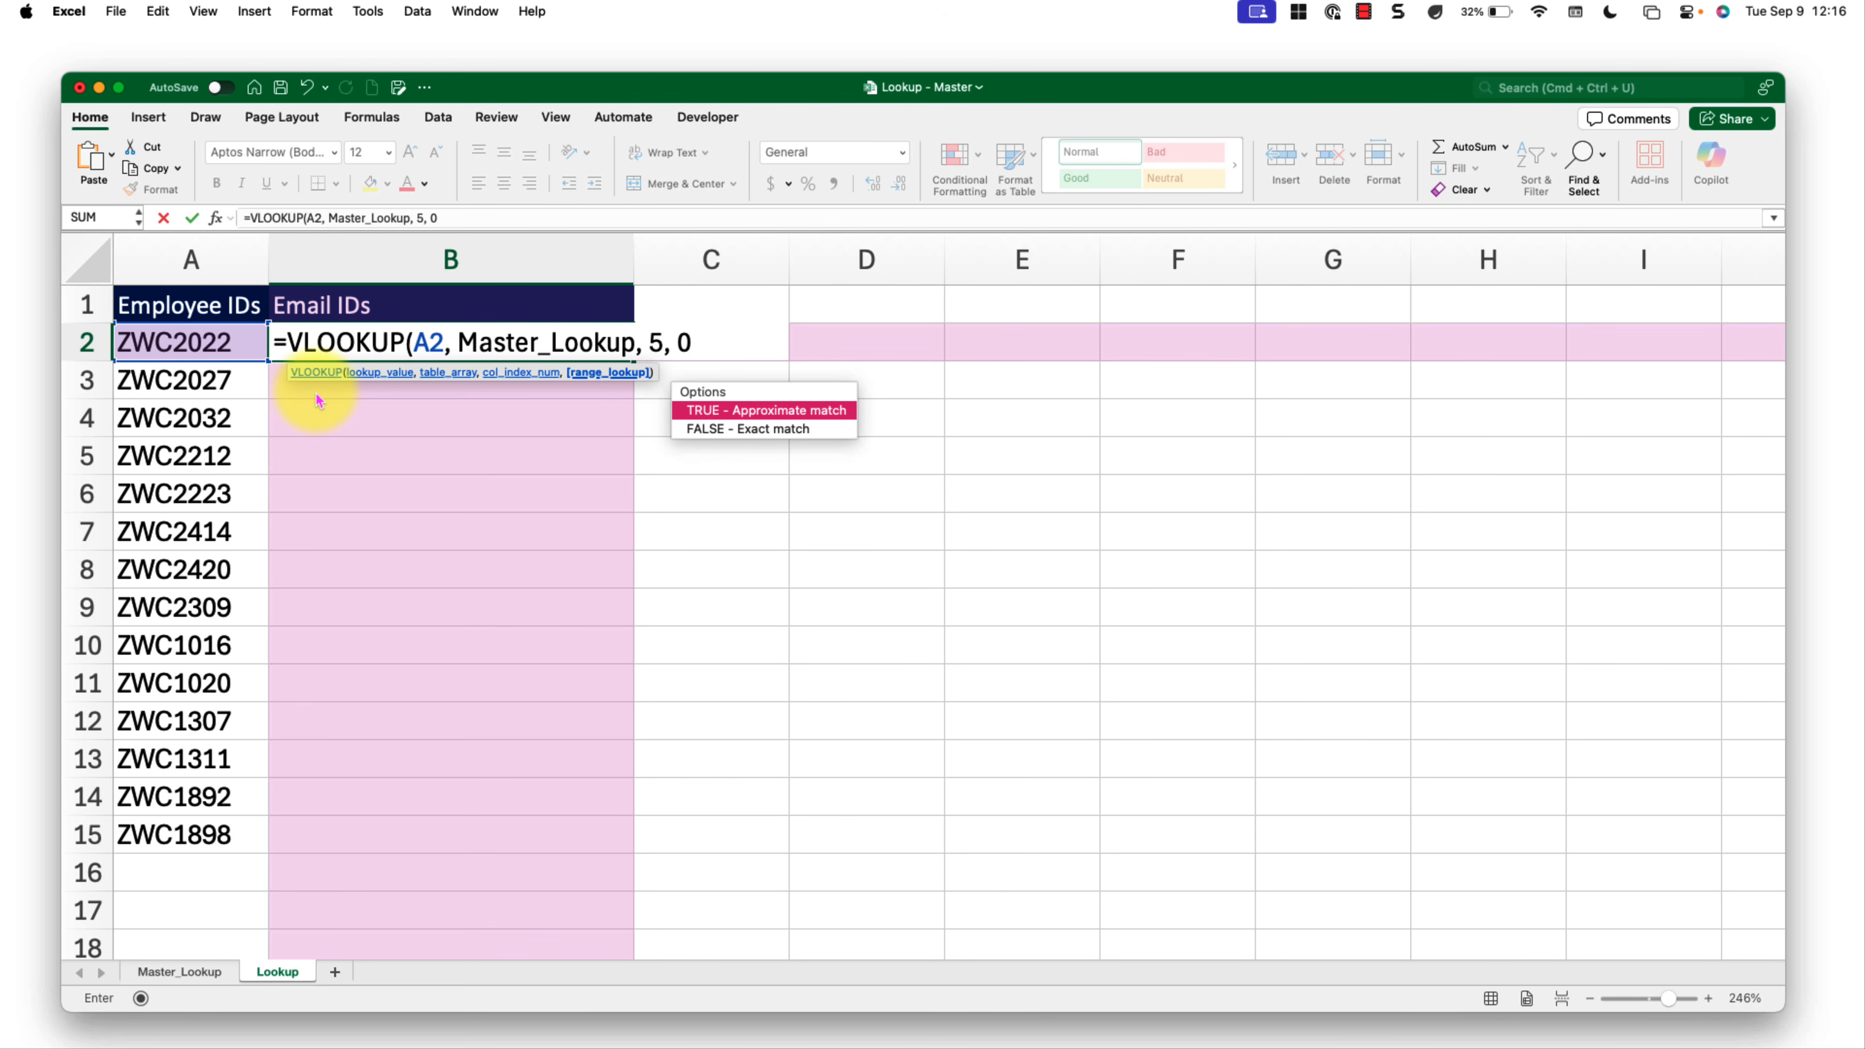
{"action": "type", "text": ")"}
{"action": "key", "text": "Return"}
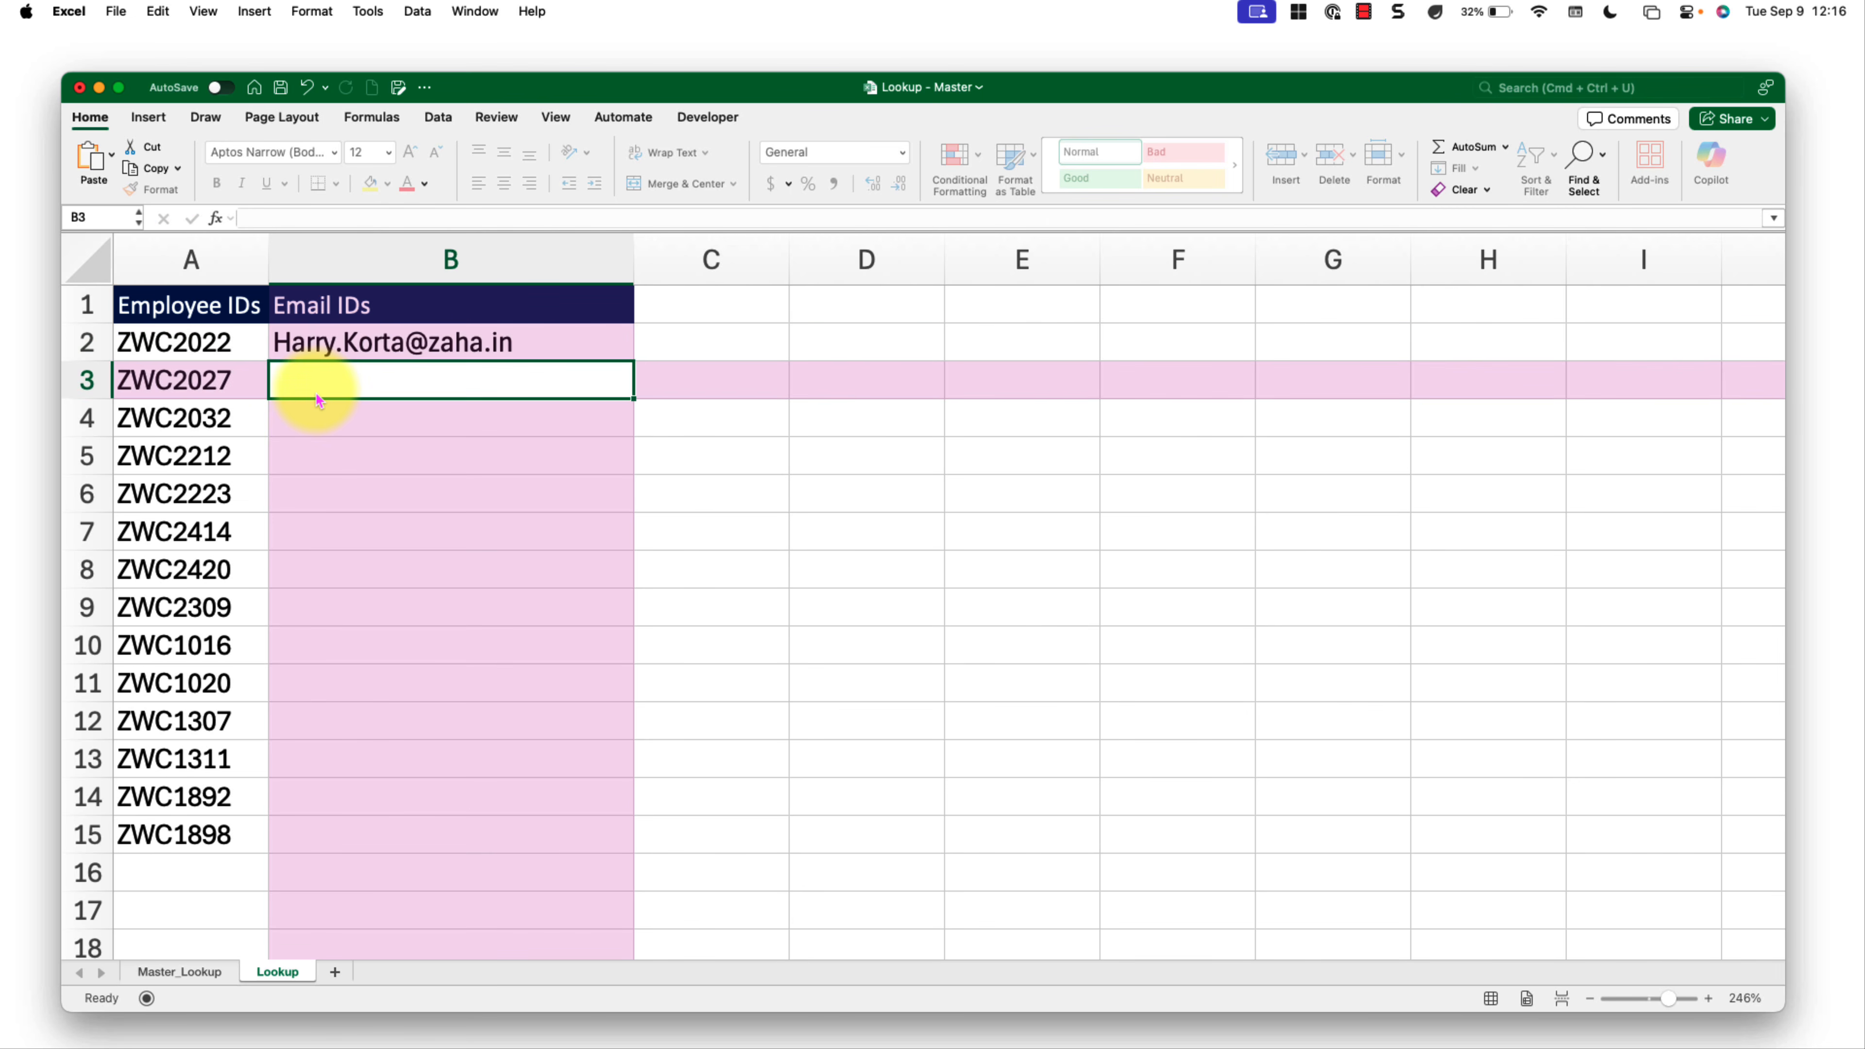
Step: Fill the lookup formula from B2 down to B15 and check the Email IDs against the Employee IDs
{"action": "left_click", "coordinate": [459, 327]}
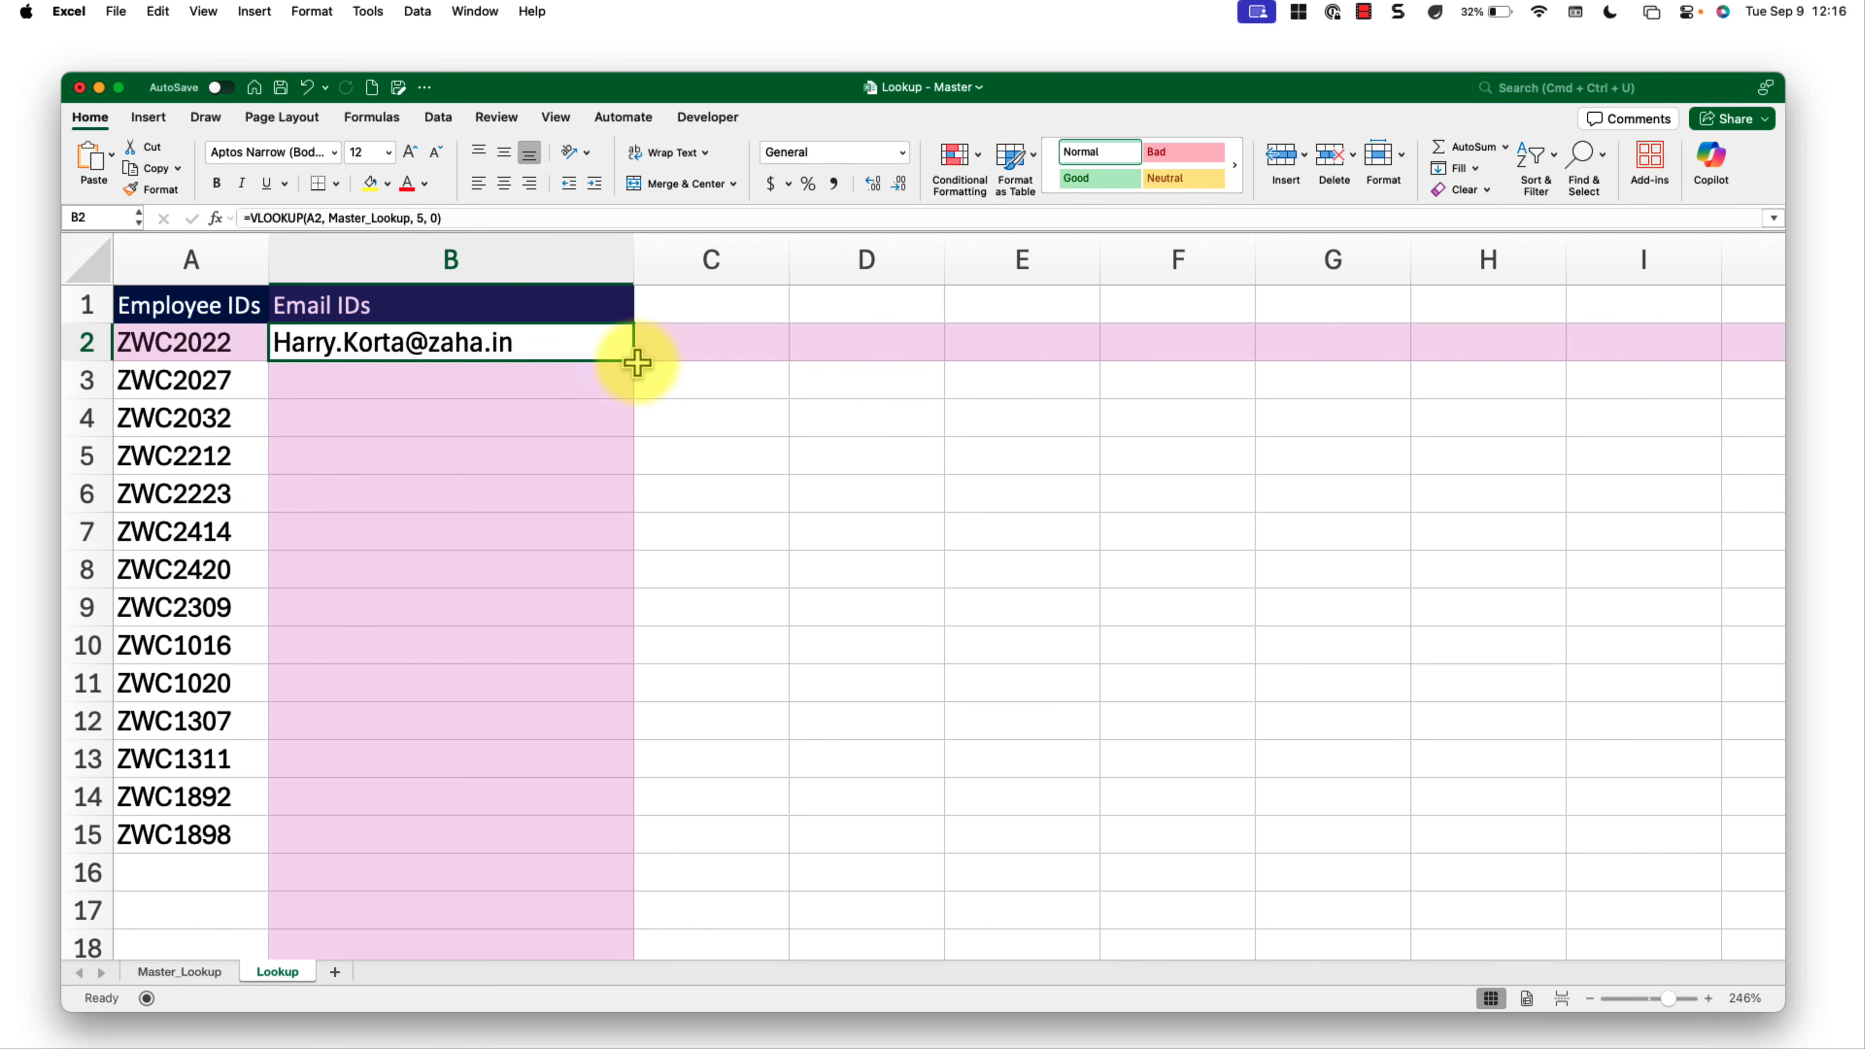
{"action": "left_click_drag", "start_coordinate": [636, 361], "coordinate": [600, 850]}
{"action": "key", "text": "Left"}
{"action": "key", "text": "super+shift+Down"}
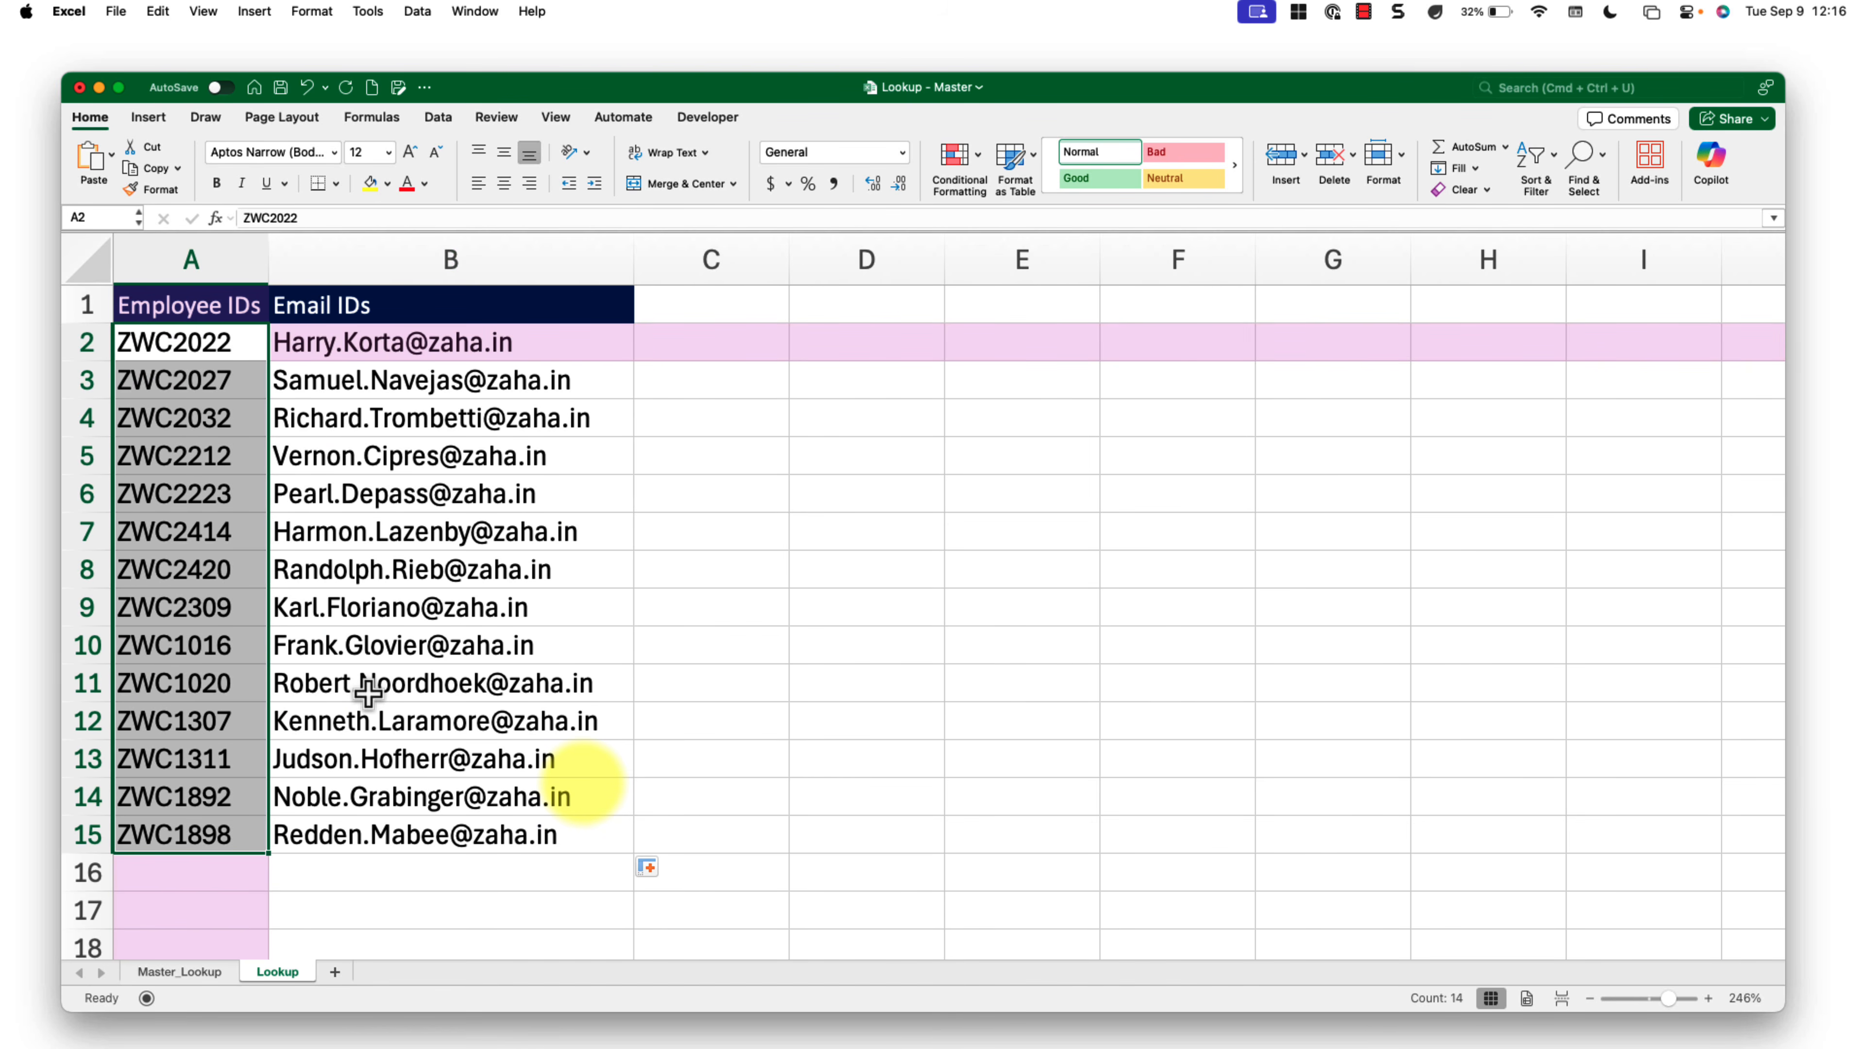
{"action": "left_click", "coordinate": [411, 724]}
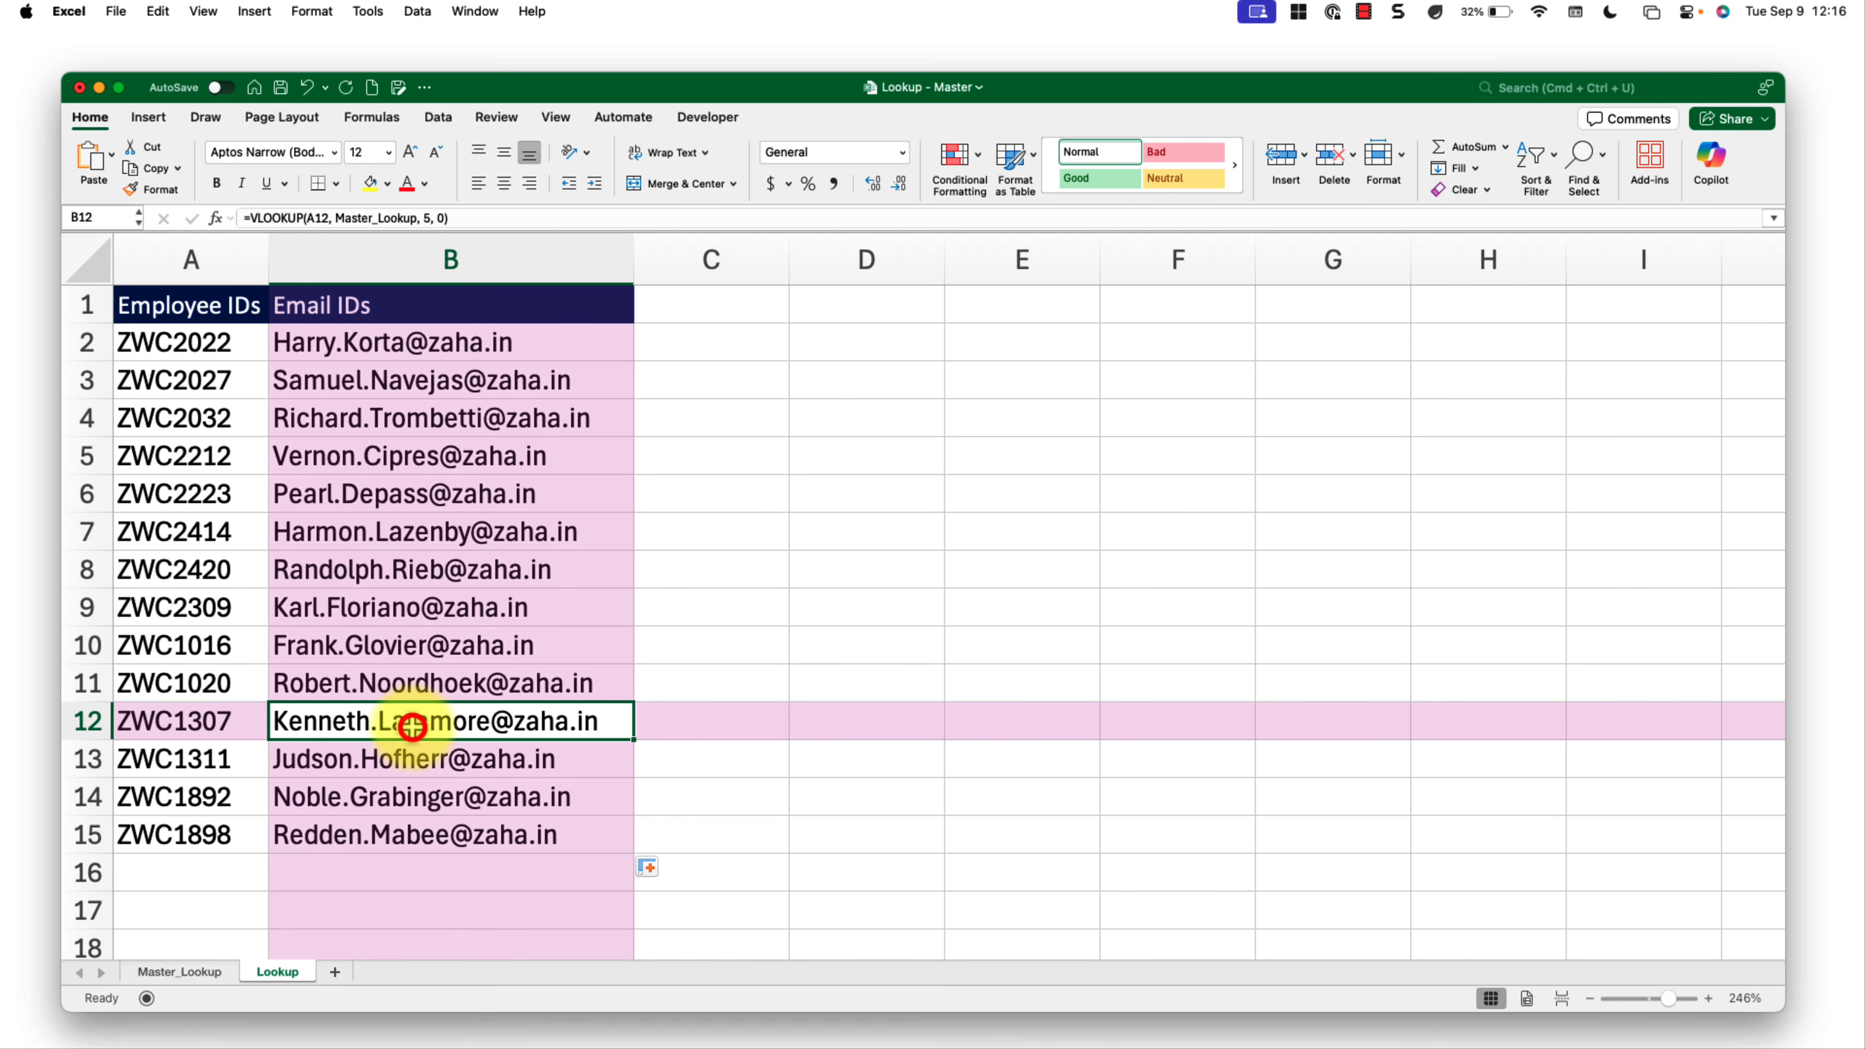